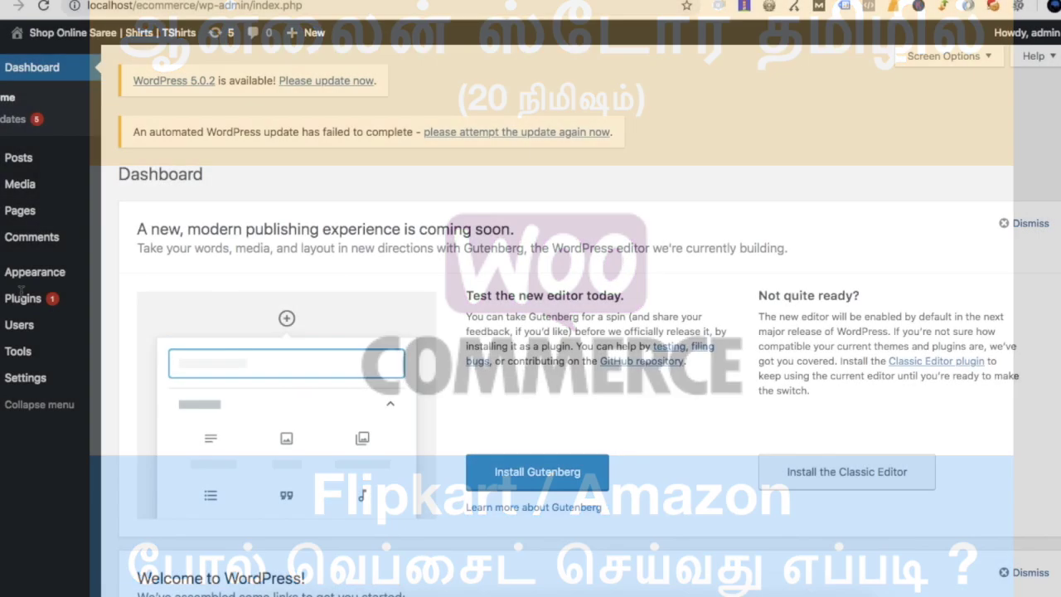
Search installed plugins for 'wooCo', find no matches, and go to Add New plugins
mouse_move(17, 305)
left_click(124, 301)
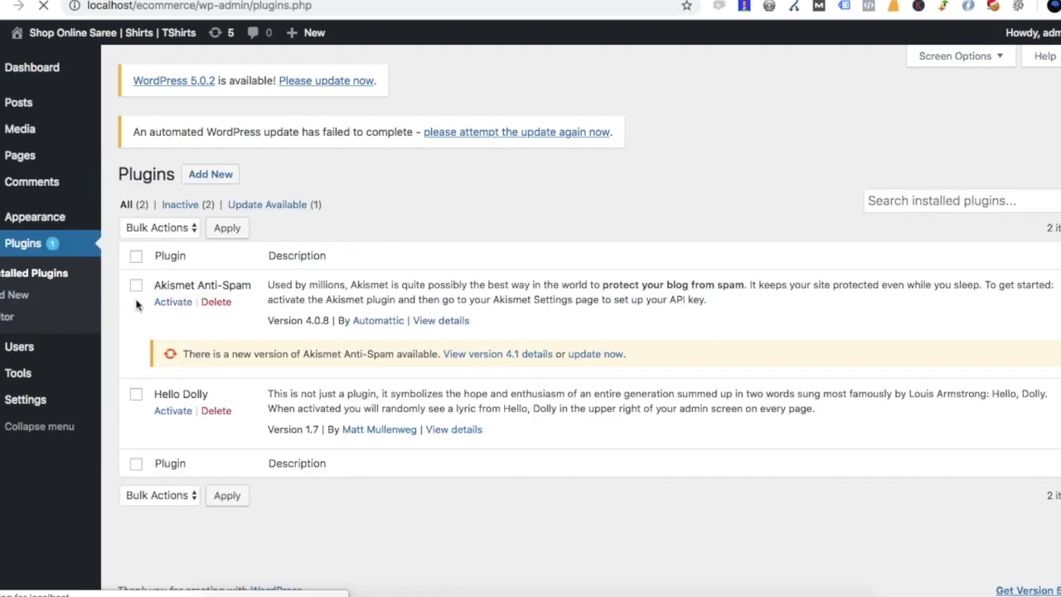
left_click(915, 200)
type("wooCOmmer")
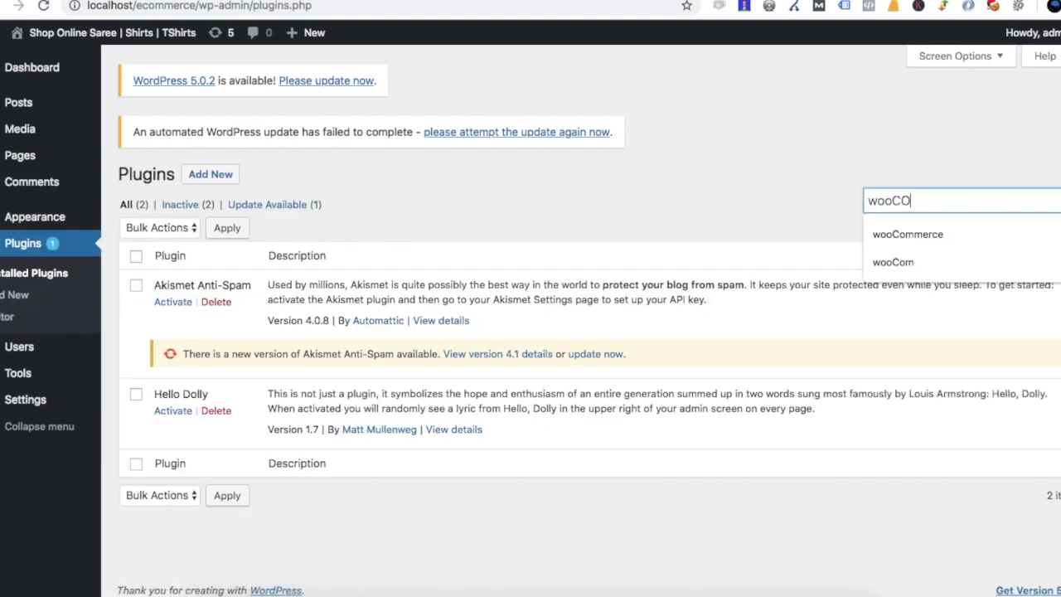
key("BackSpace")
key("BackSpace")
key("BackSpace")
type("o")
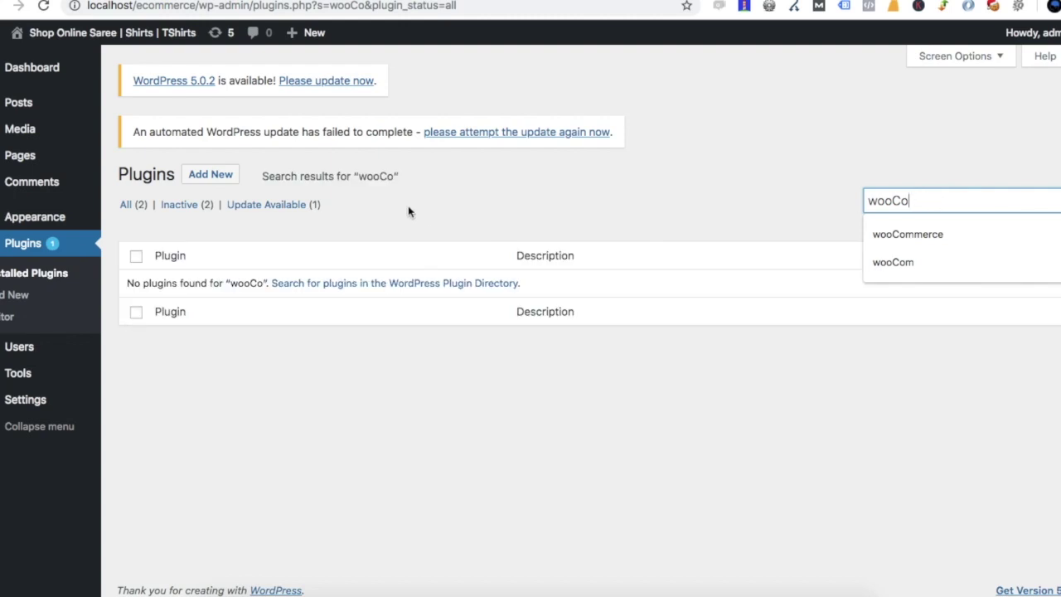
left_click(211, 174)
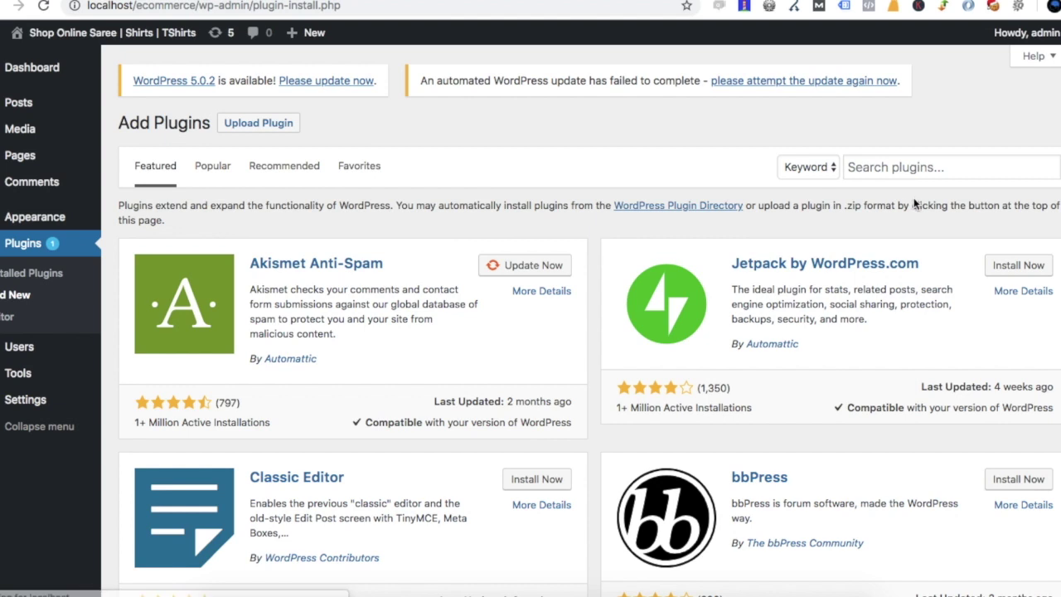
Search the plugin directory for 'wooCommerce', then install and activate WooCommerce
left_click(914, 168)
type("wooCo")
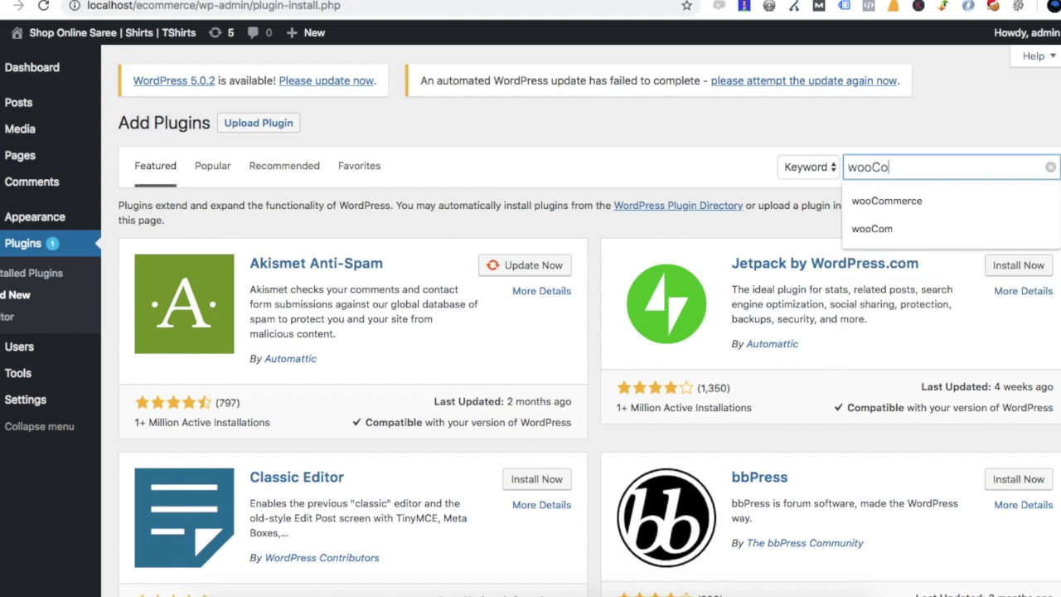
type("mmerce")
left_click(916, 201)
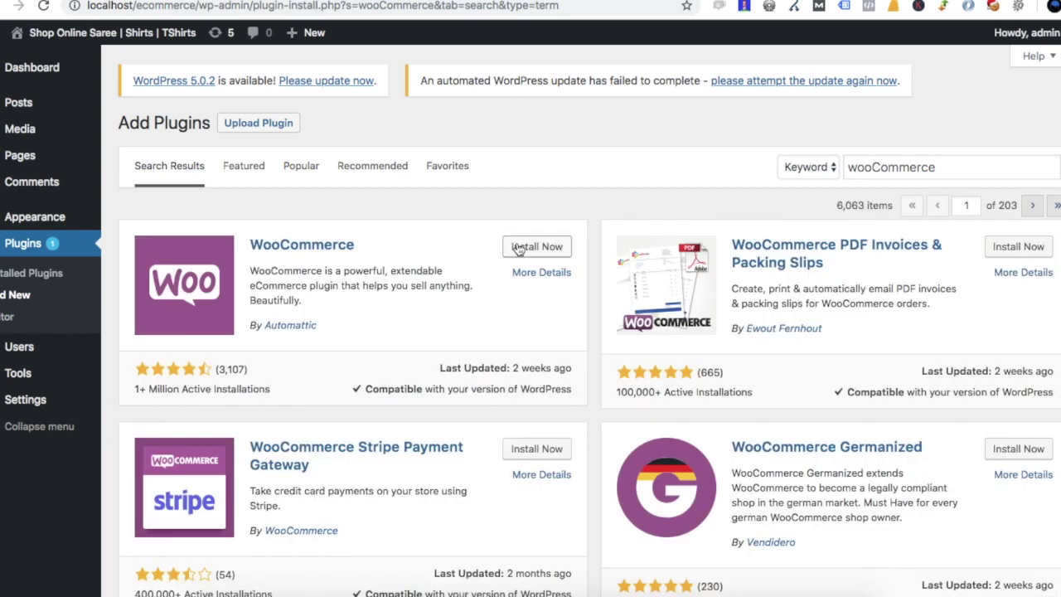
left_click(537, 247)
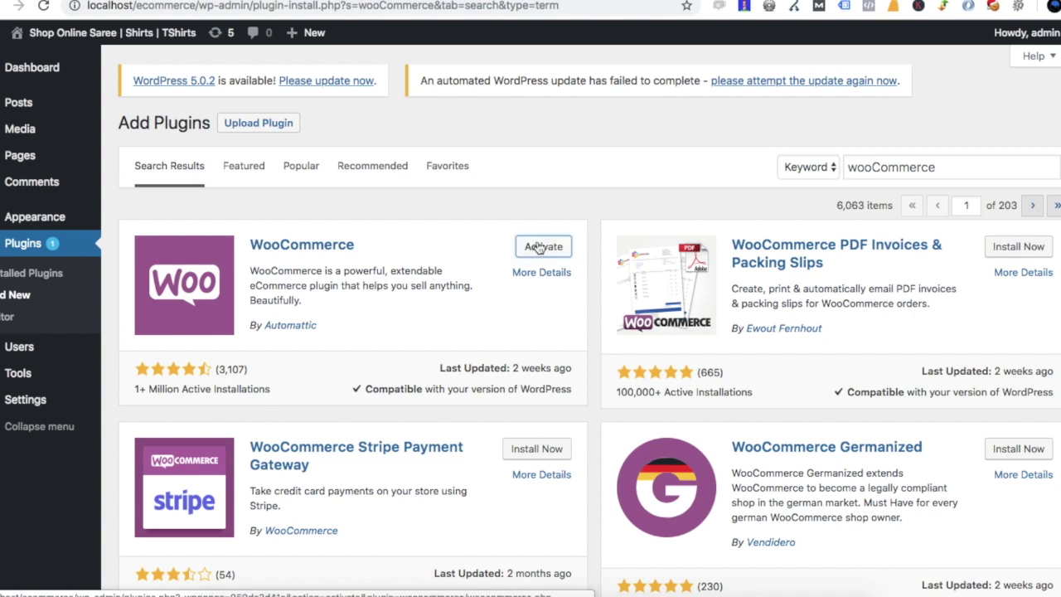
left_click(539, 247)
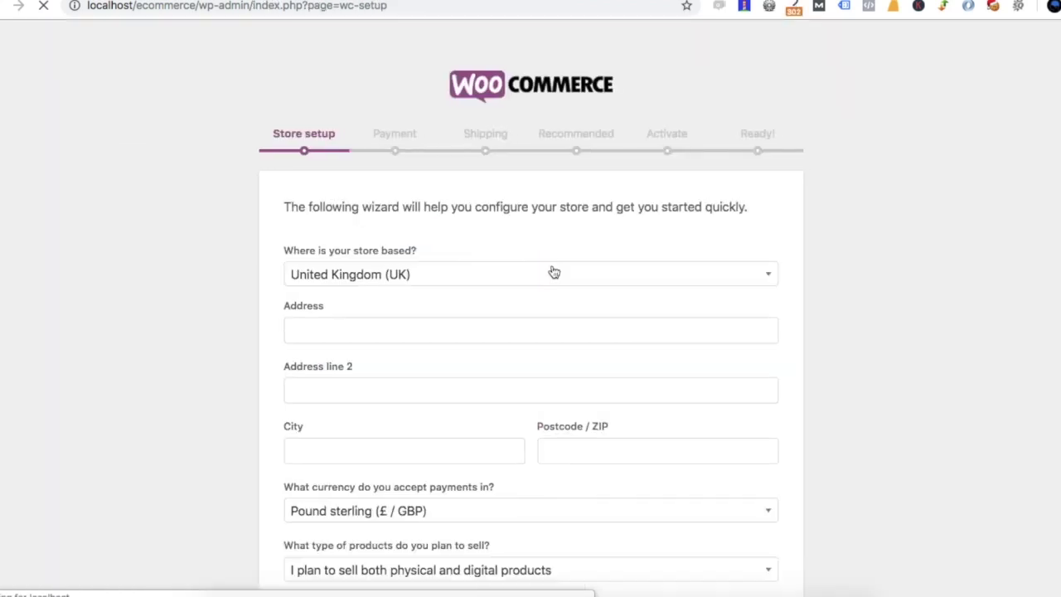
Set the store country to India with address lines 'Chennai' and '123' and city Chennai
left_click(464, 255)
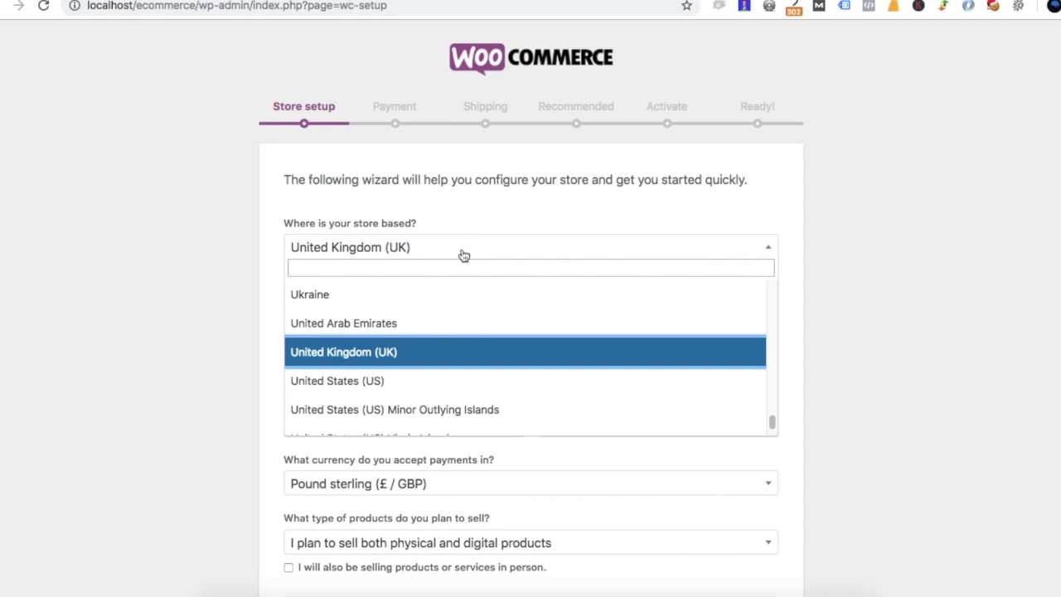
type("indi")
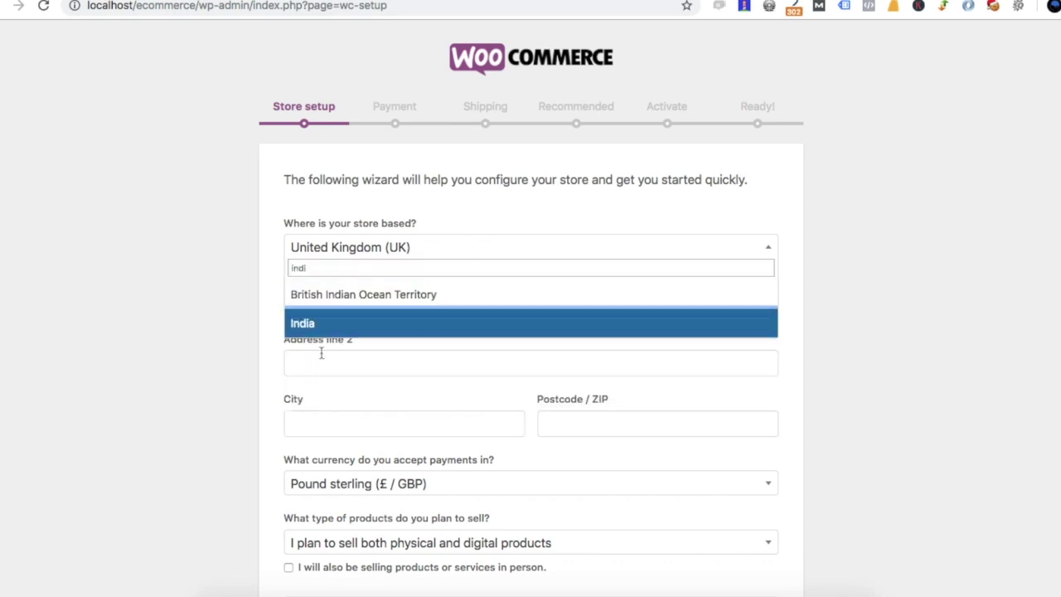
left_click(326, 323)
left_click(339, 306)
type("Chennai")
key("Tab")
type("123")
key("Tab")
type("C")
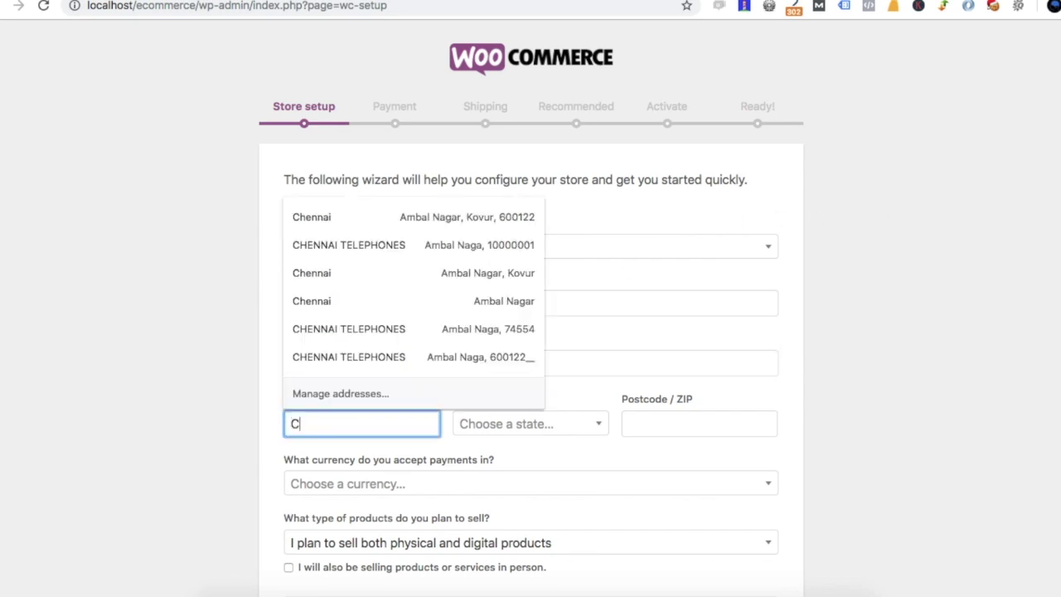
type("hennai")
Set state Tamil Nadu, postcode 600101, Indian rupee currency, opt out of tracking, and submit
key("Tab")
type("tamil")
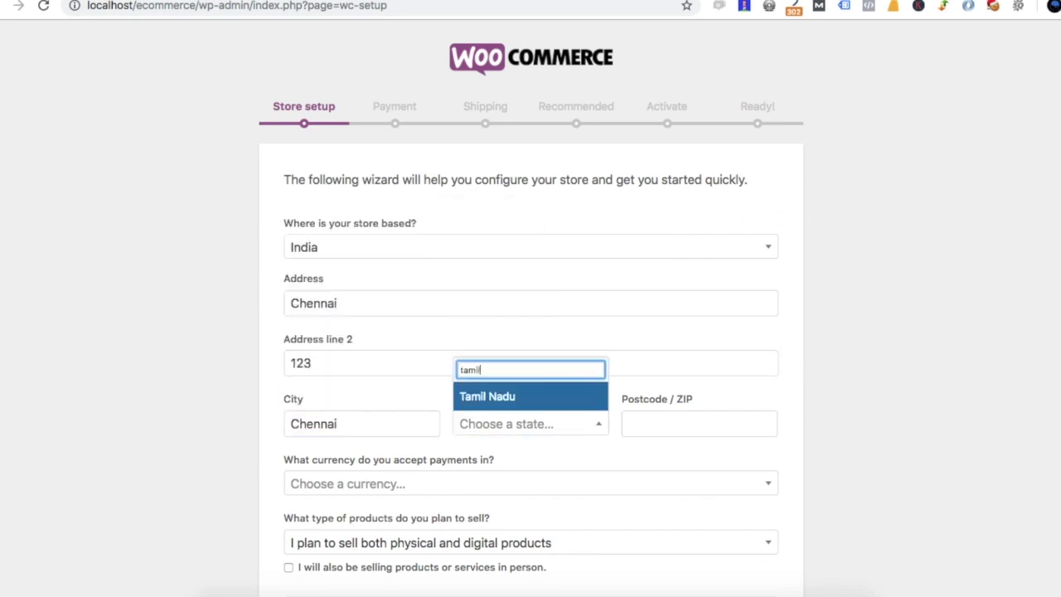
key("Return")
key("Tab")
type("6001")
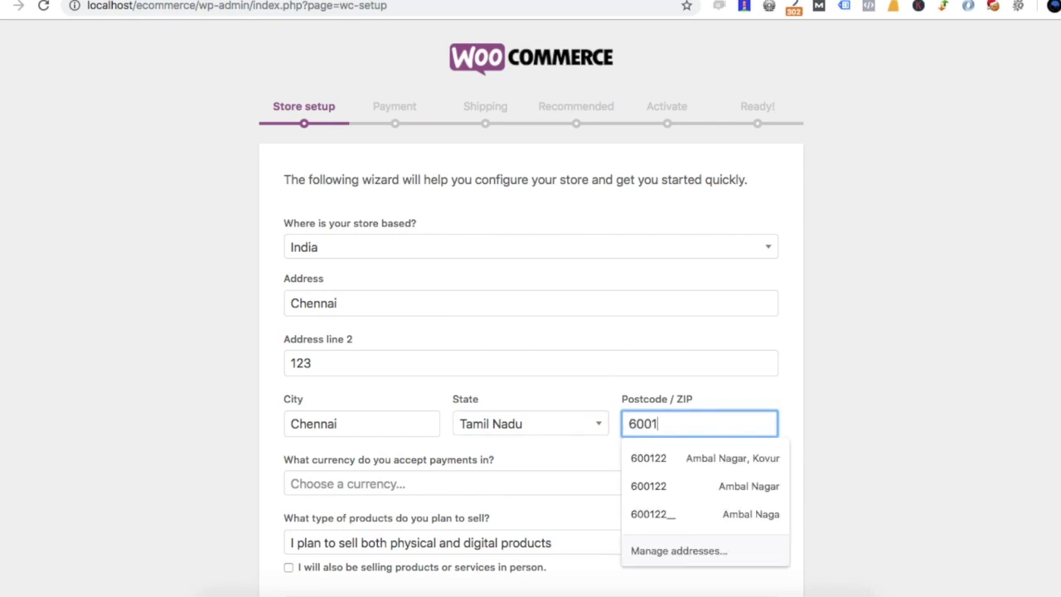
type("01")
key("Tab")
scroll(901, 194, "down", 4)
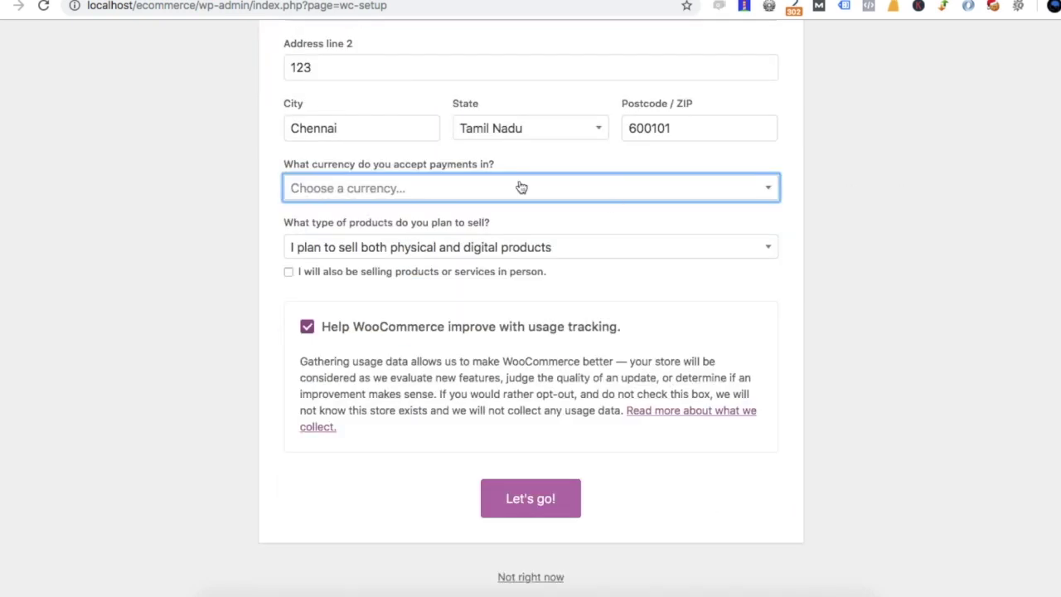
type("ind")
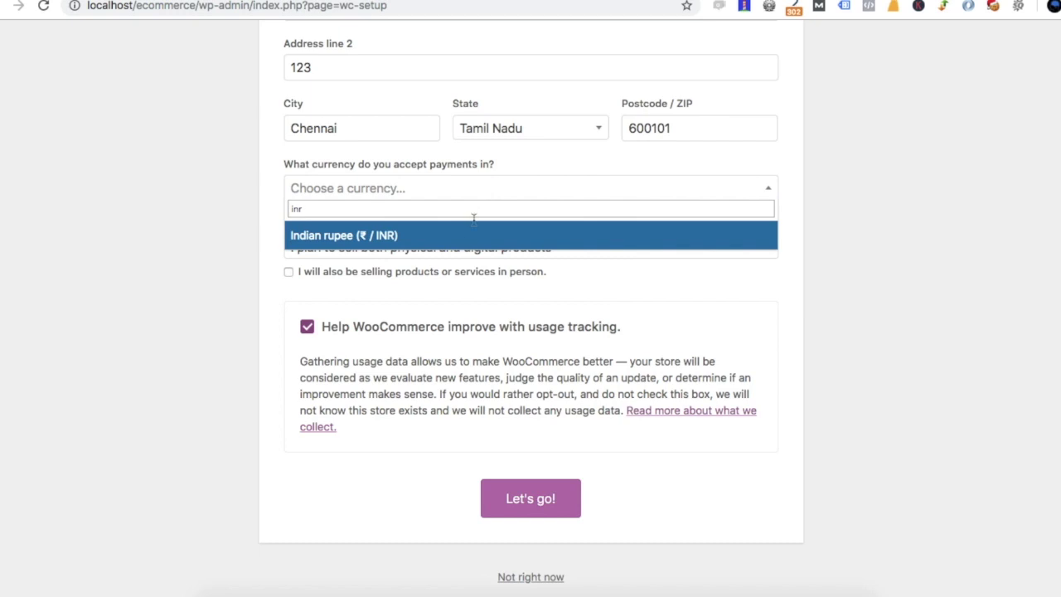
left_click(468, 237)
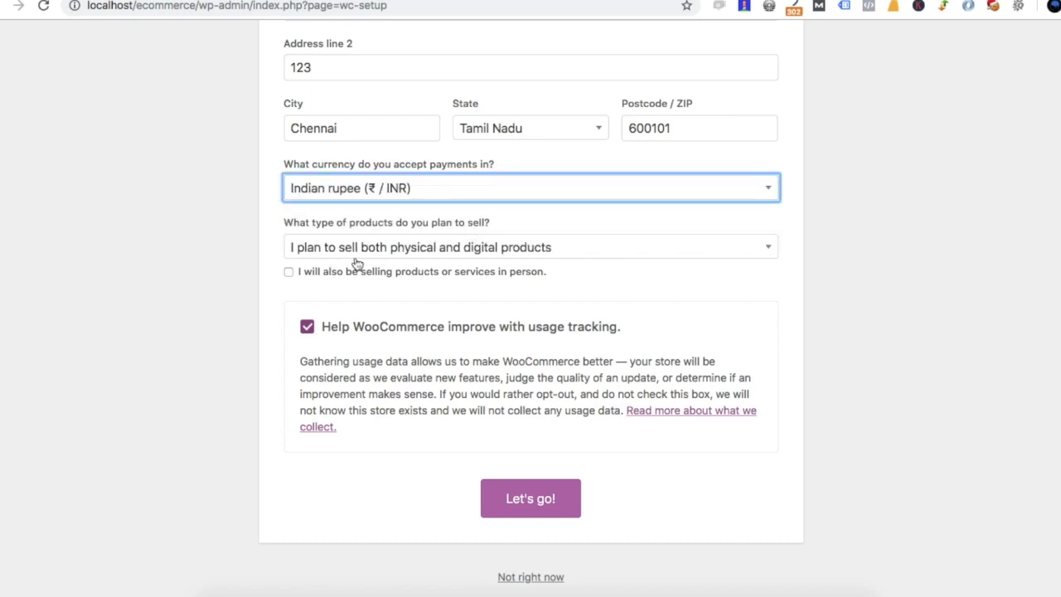
left_click(311, 337)
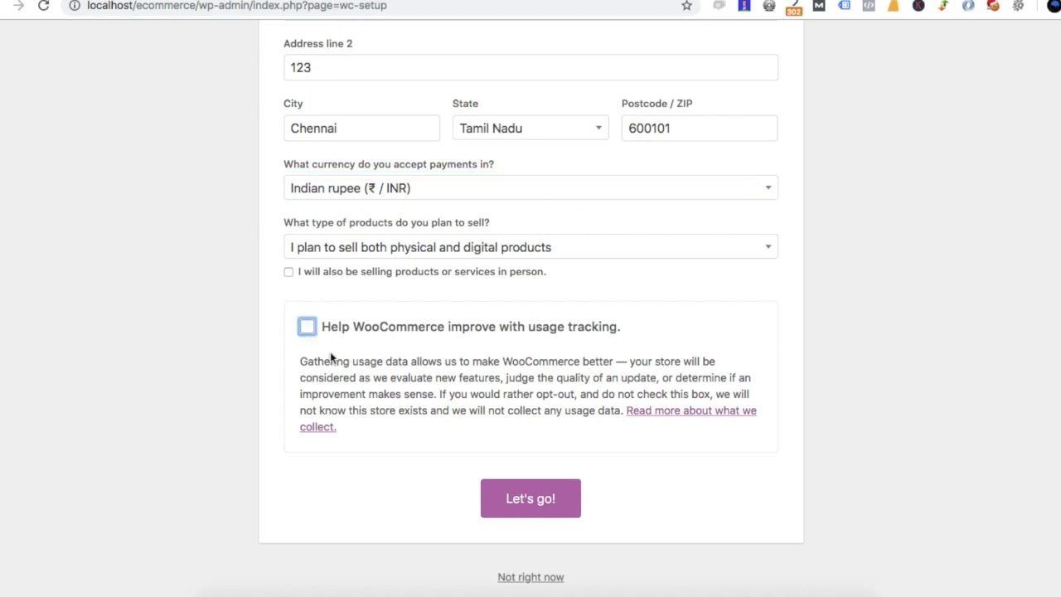
left_click(535, 508)
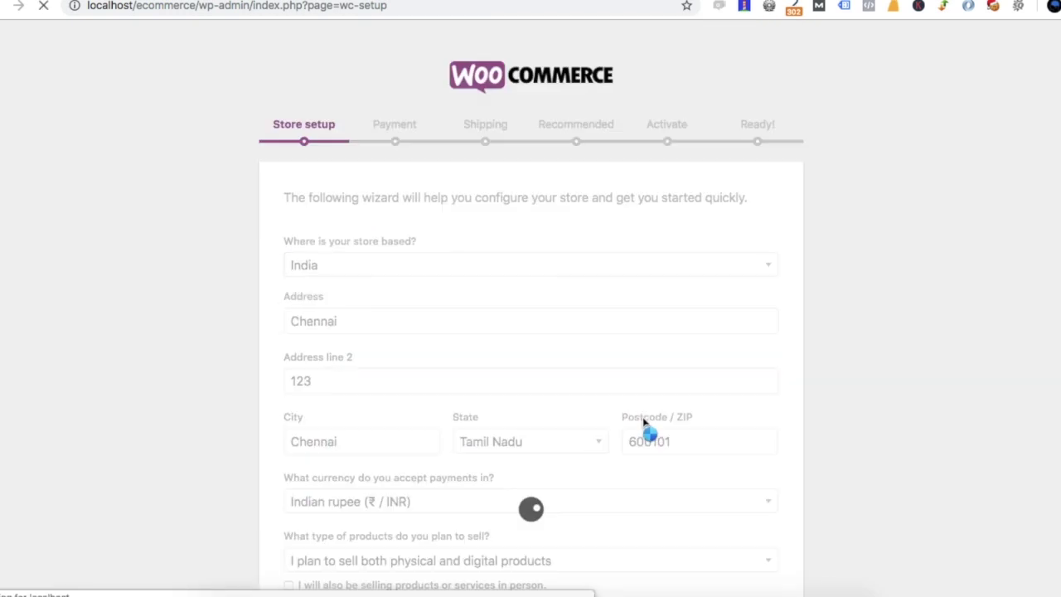
Switch on Cash on delivery under Offline Payments alongside PayPal and continue
scroll(644, 424, "down", 1)
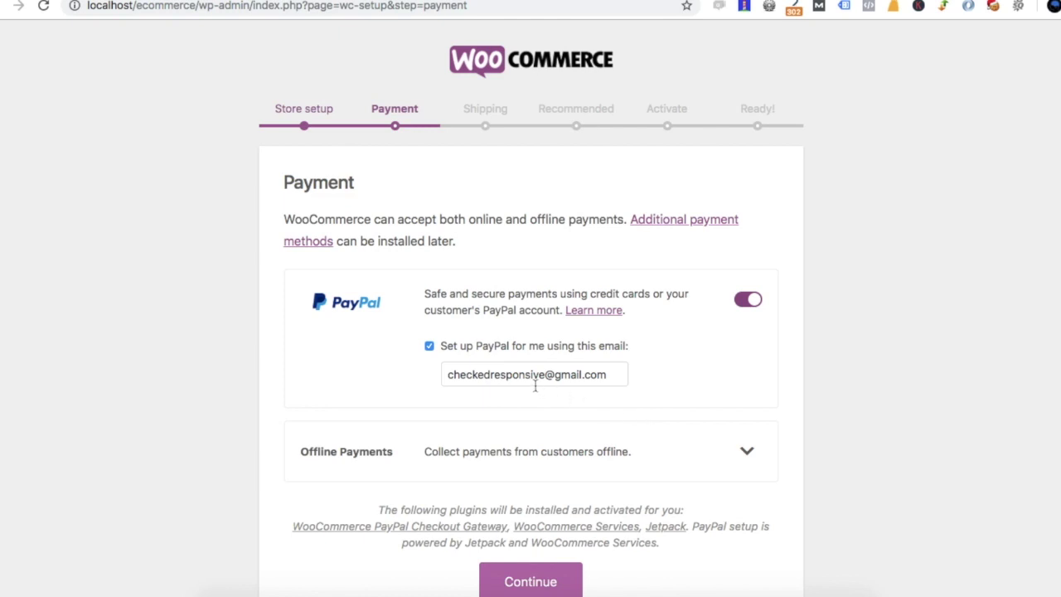
scroll(611, 340, "down", 1)
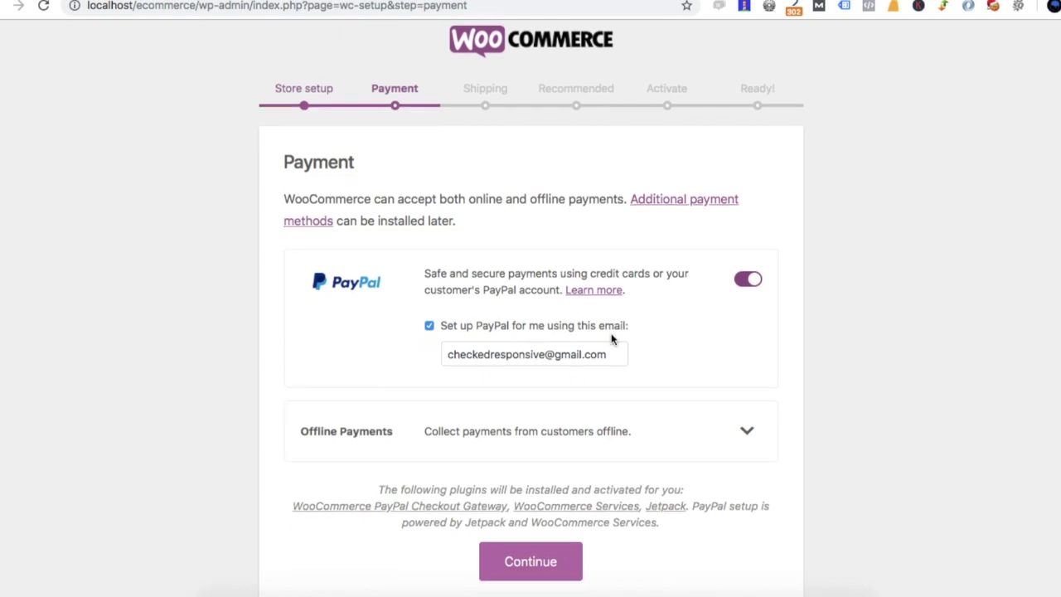
left_click(747, 435)
scroll(750, 440, "down", 4)
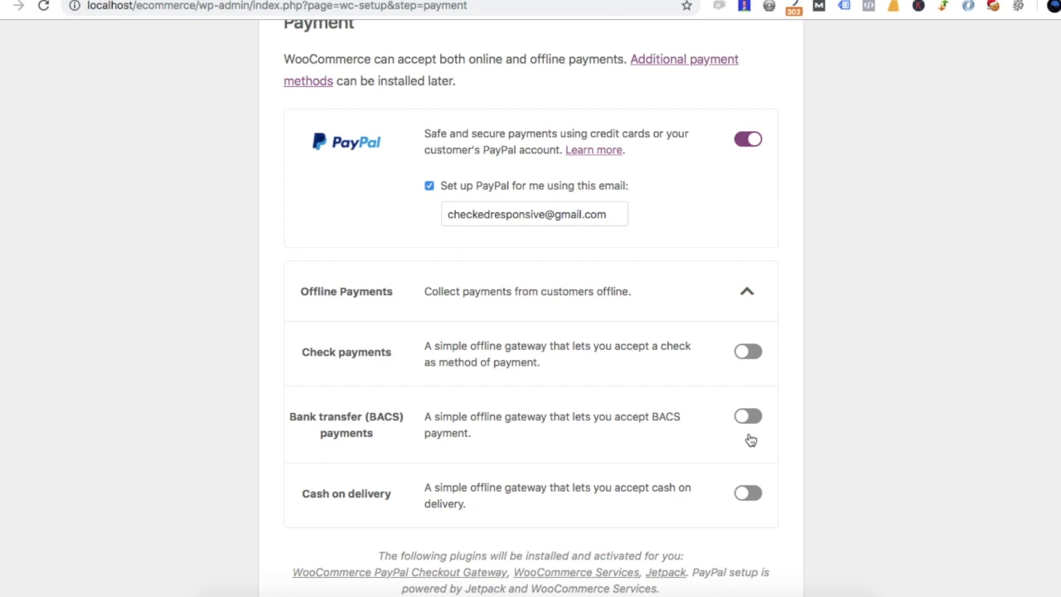
left_click(748, 494)
scroll(654, 348, "down", 3)
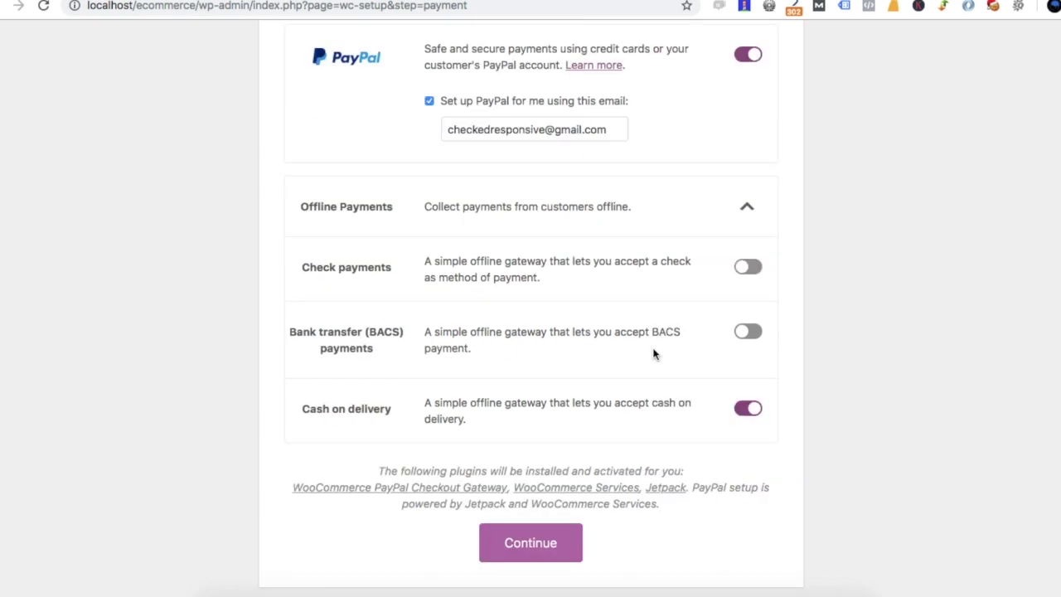
left_click(547, 543)
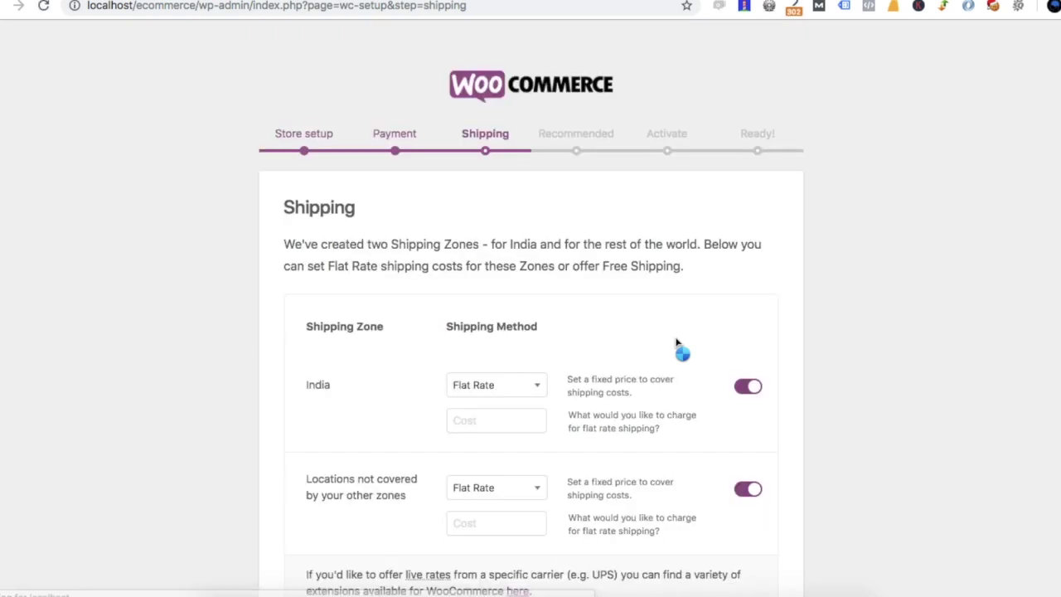
Keep kilograms, set flat rates of 0 for India and 100 elsewhere, and continue
scroll(680, 288, "down", 2)
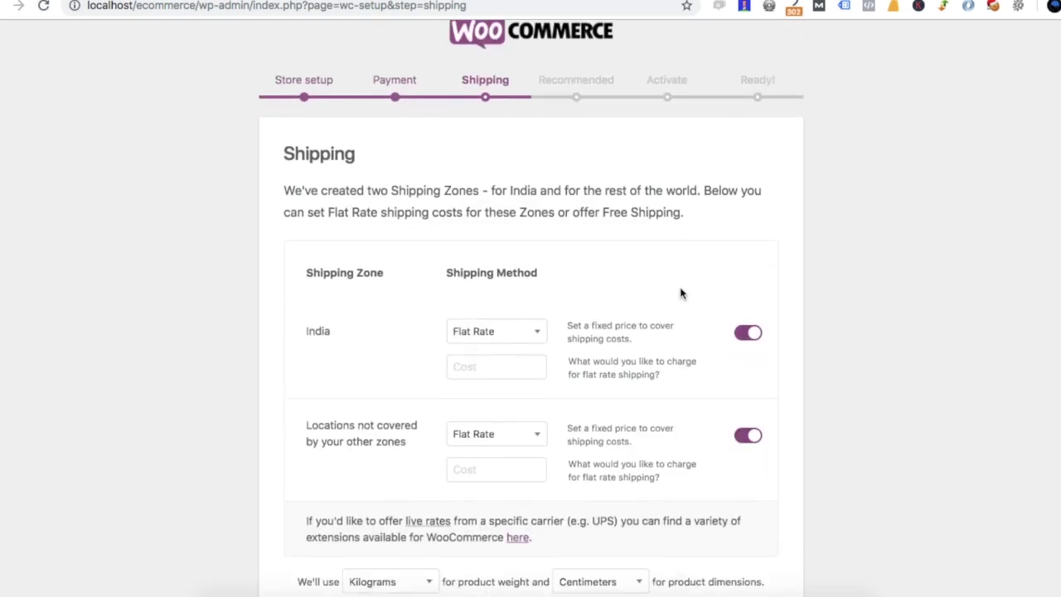
scroll(680, 292, "down", 3)
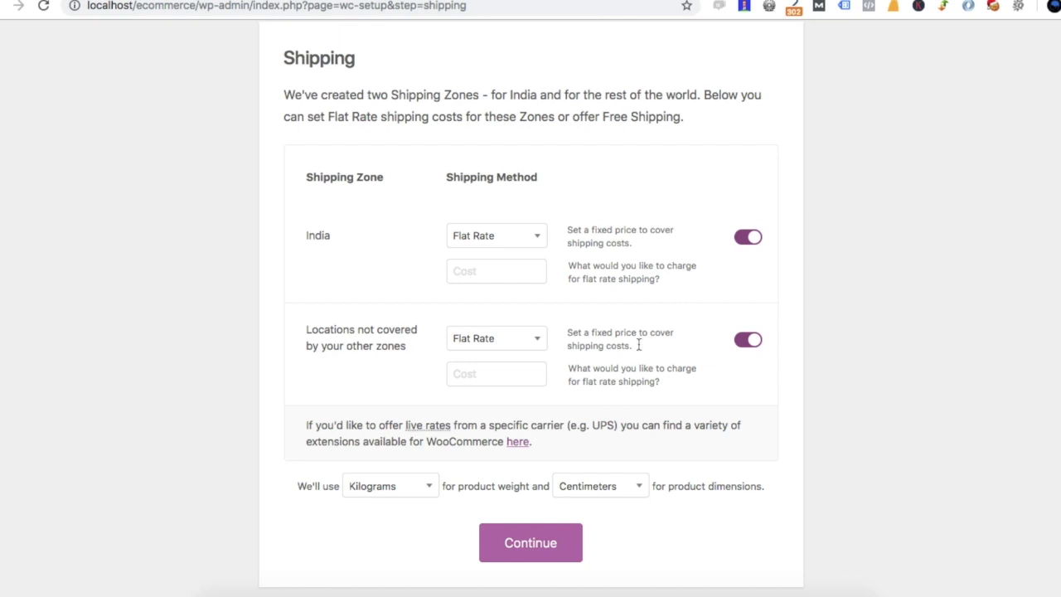
left_click(429, 491)
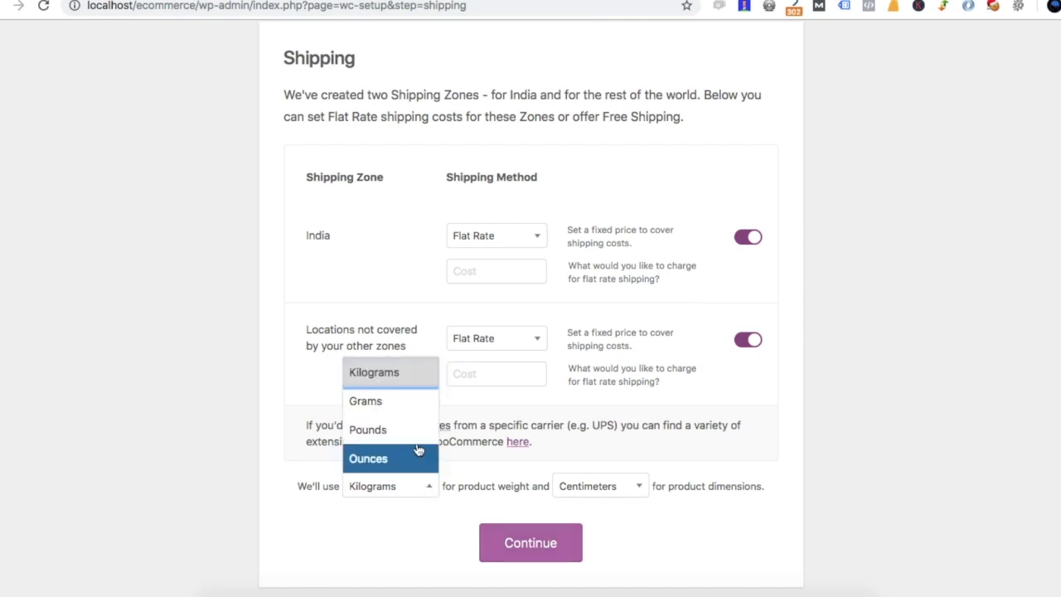
left_click(432, 538)
left_click(535, 545)
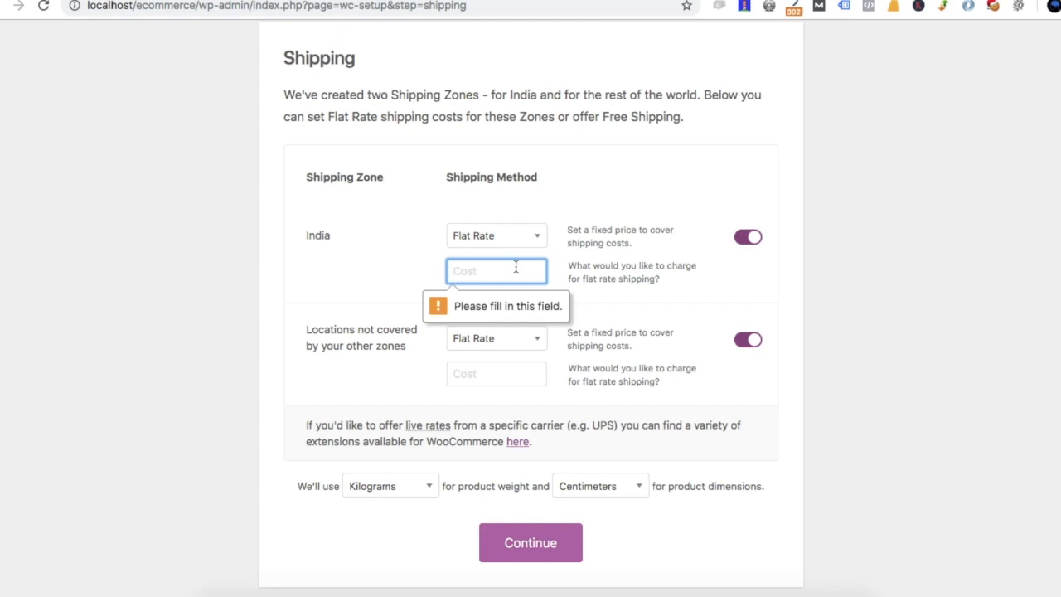
type("0")
key("Tab")
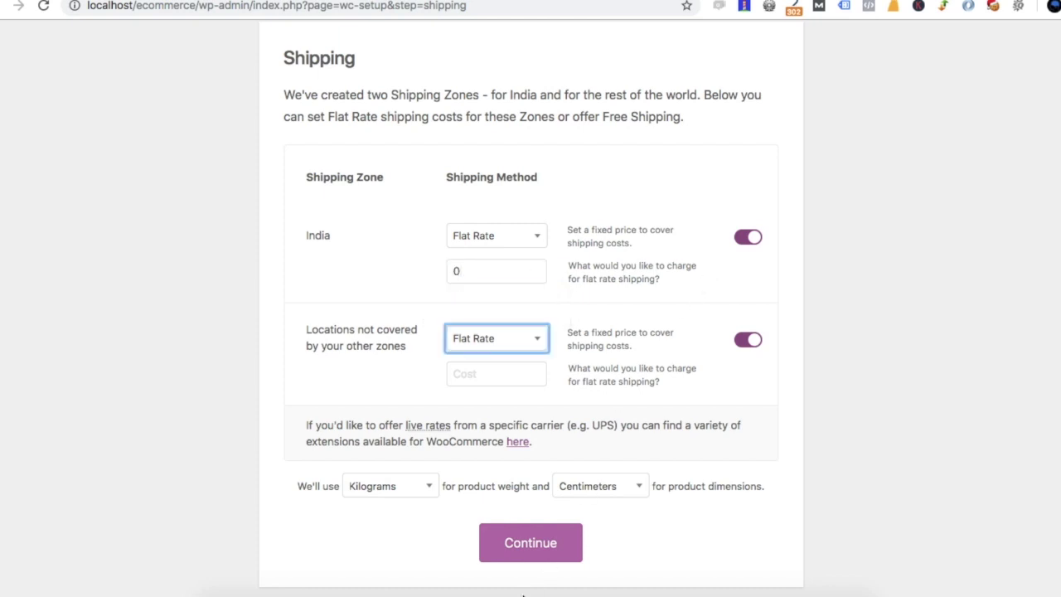
left_click(533, 559)
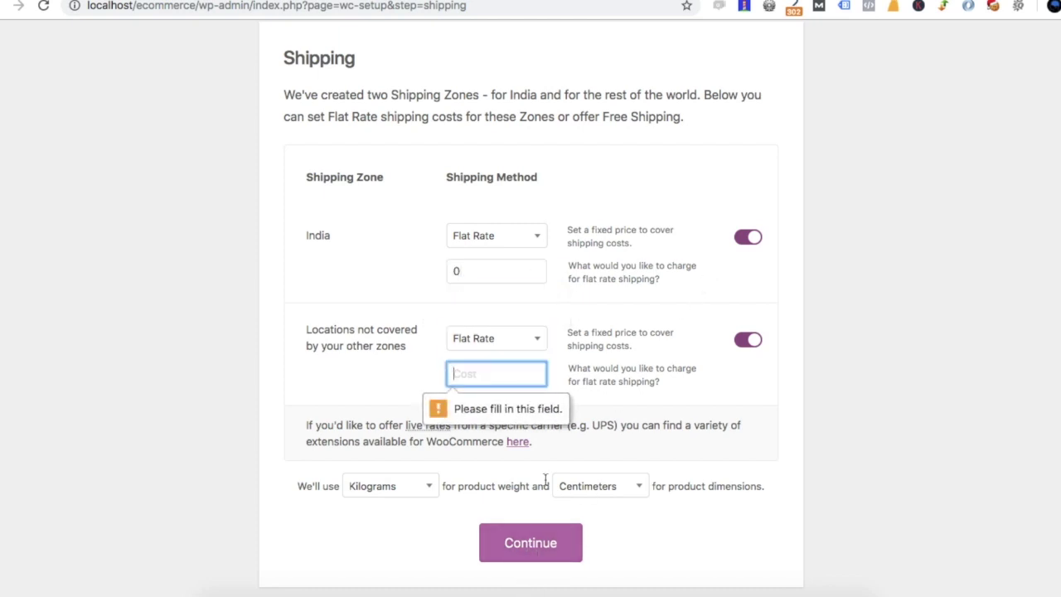
type("0")
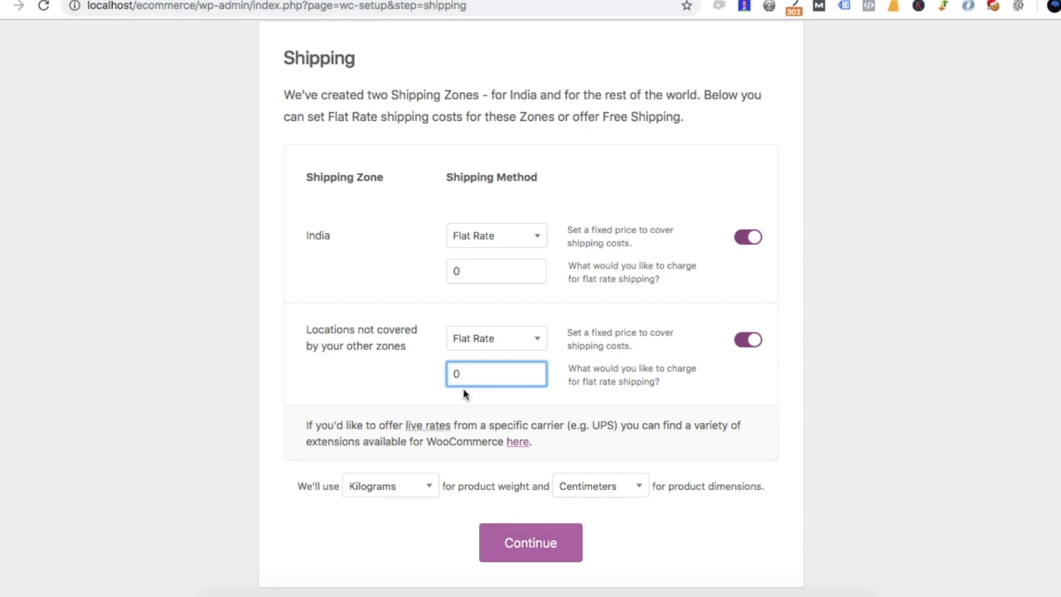
type("100")
left_click(539, 550)
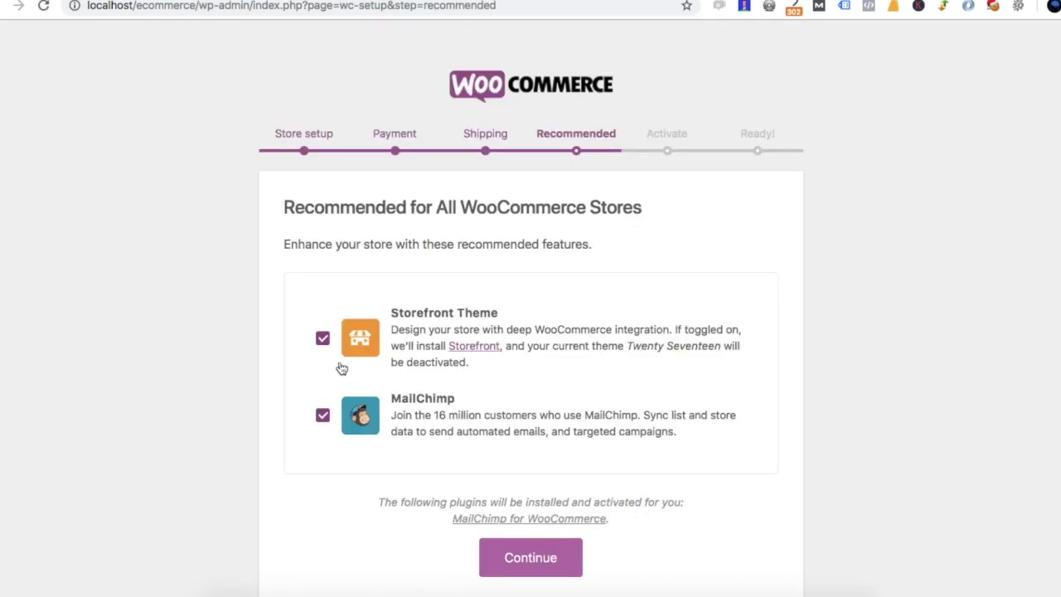
Uncheck MailChimp, continue, and skip the Jetpack connection to reach the Ready! page
left_click(323, 417)
scroll(627, 402, "down", 1)
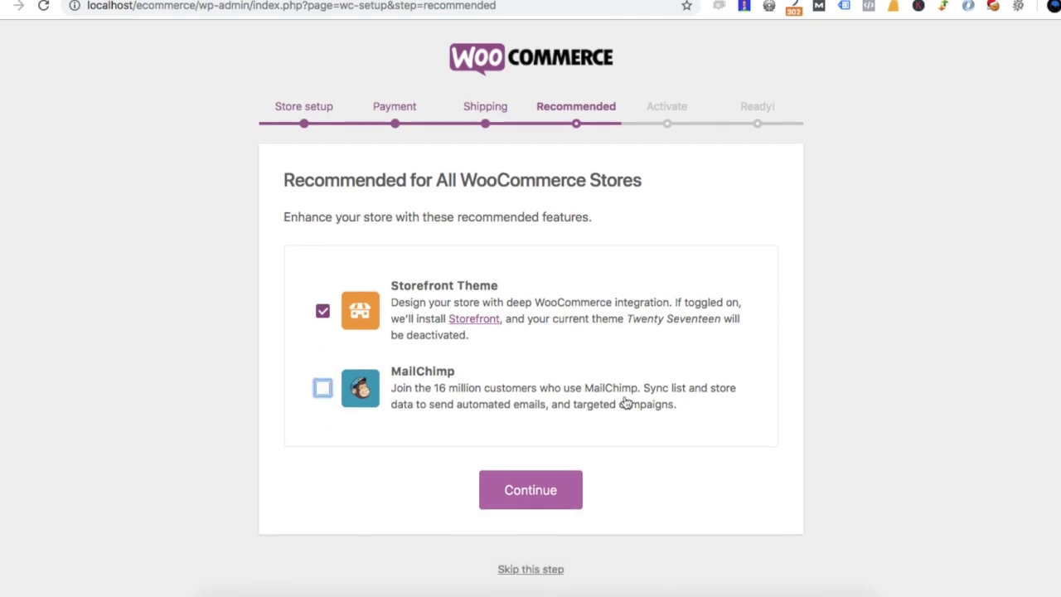
left_click(547, 495)
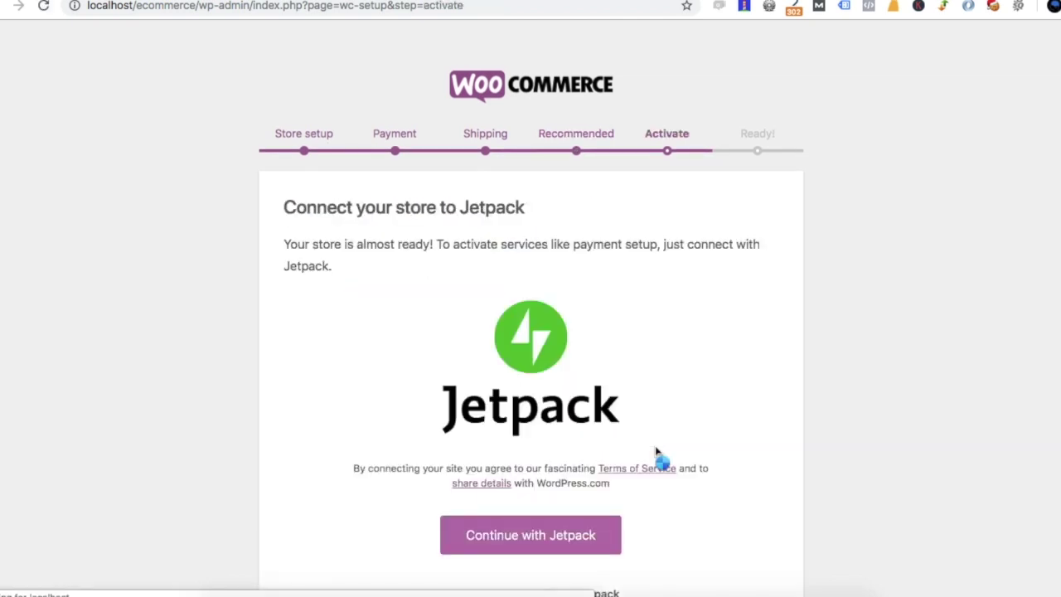
scroll(656, 452, "down", 1)
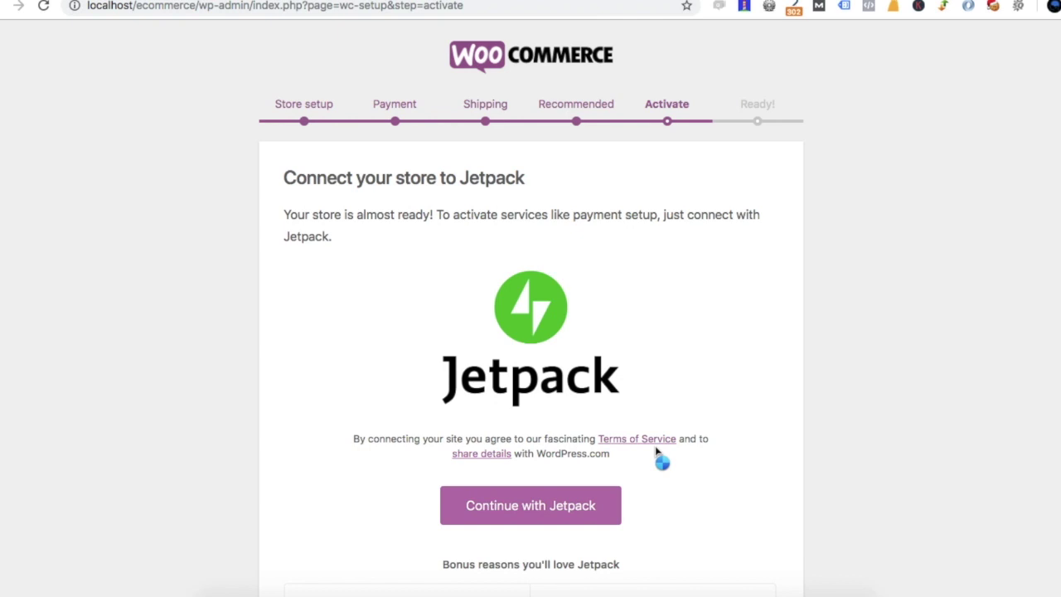
scroll(656, 451, "down", 5)
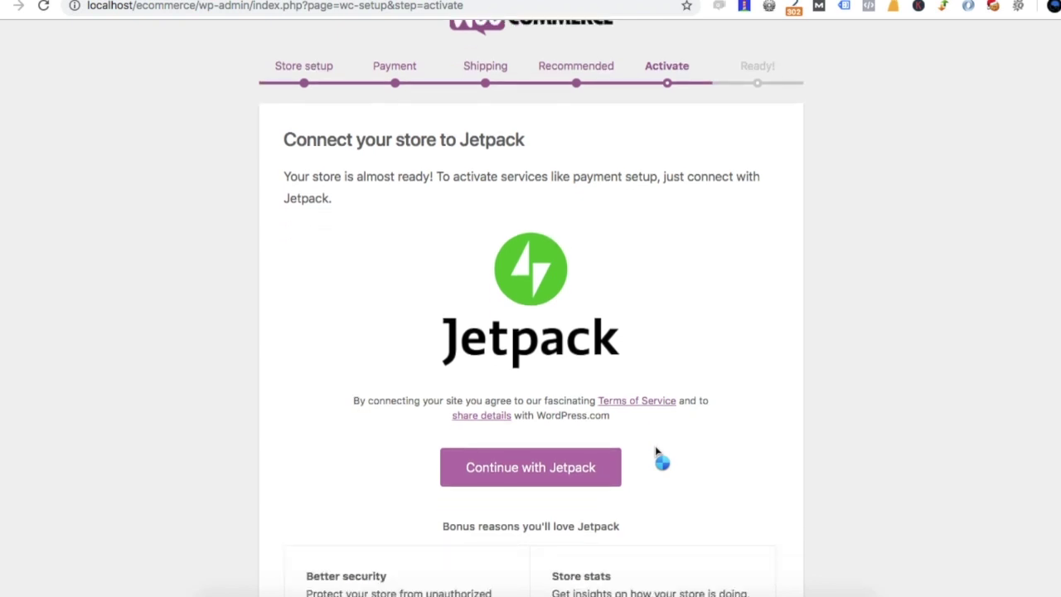
scroll(656, 451, "down", 3)
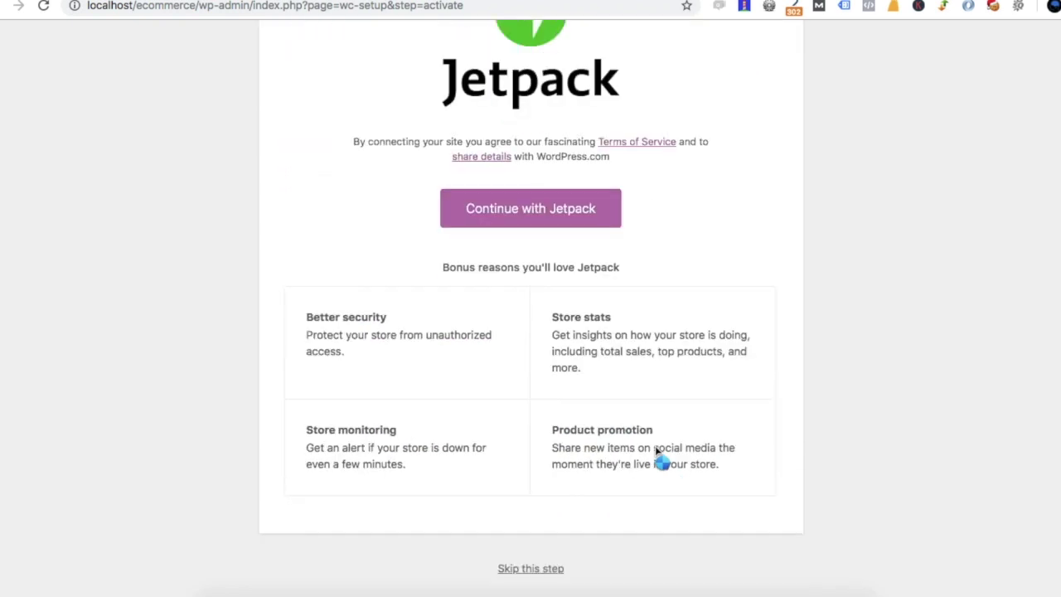
left_click(557, 571)
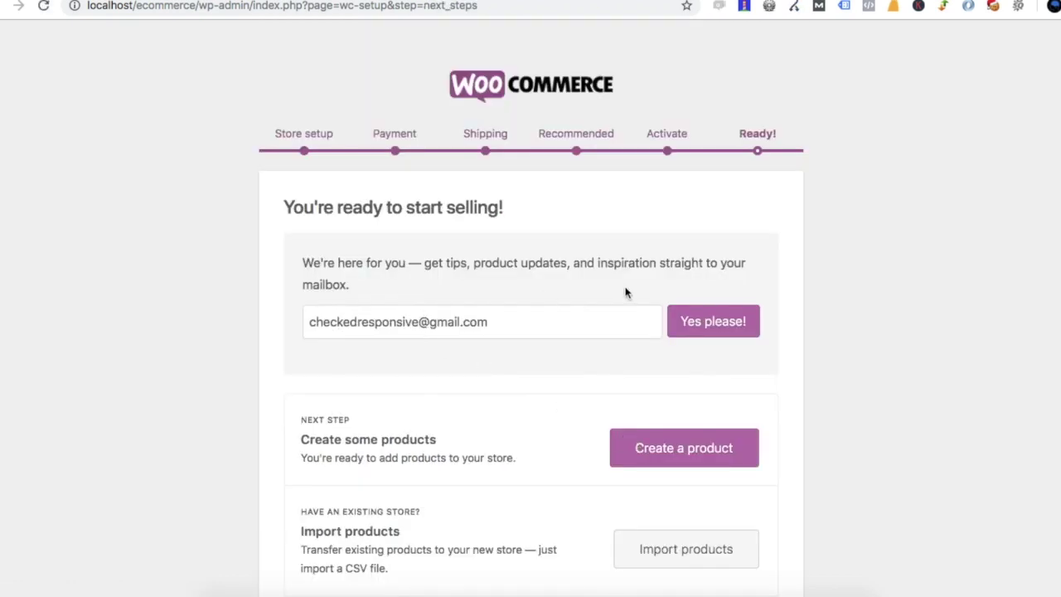
Leave the Ready! page for the admin Dashboard via Visit Dashboard
scroll(625, 292, "down", 3)
scroll(625, 287, "down", 1)
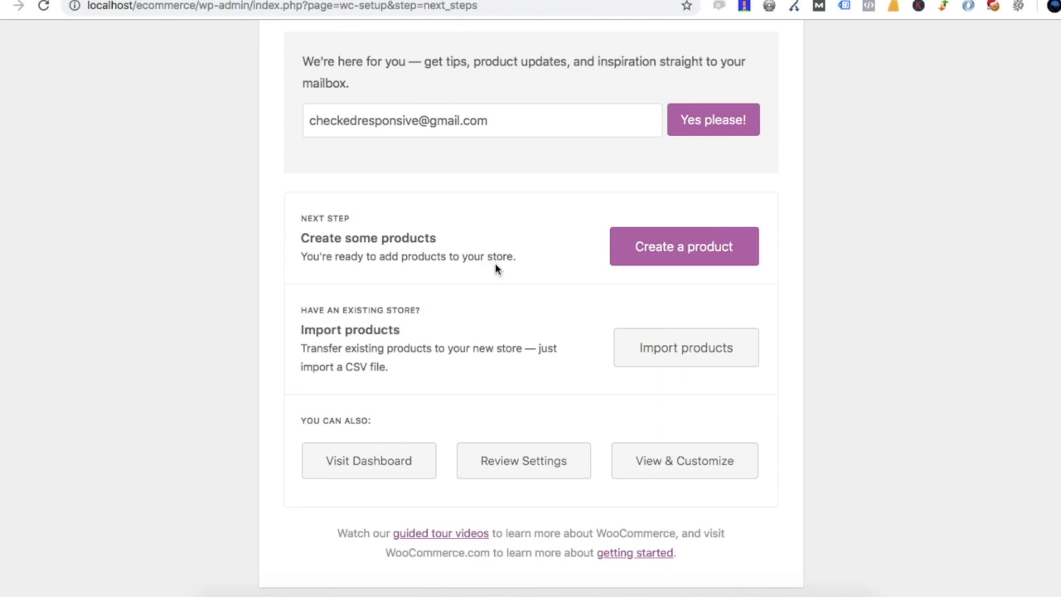
left_click(373, 467)
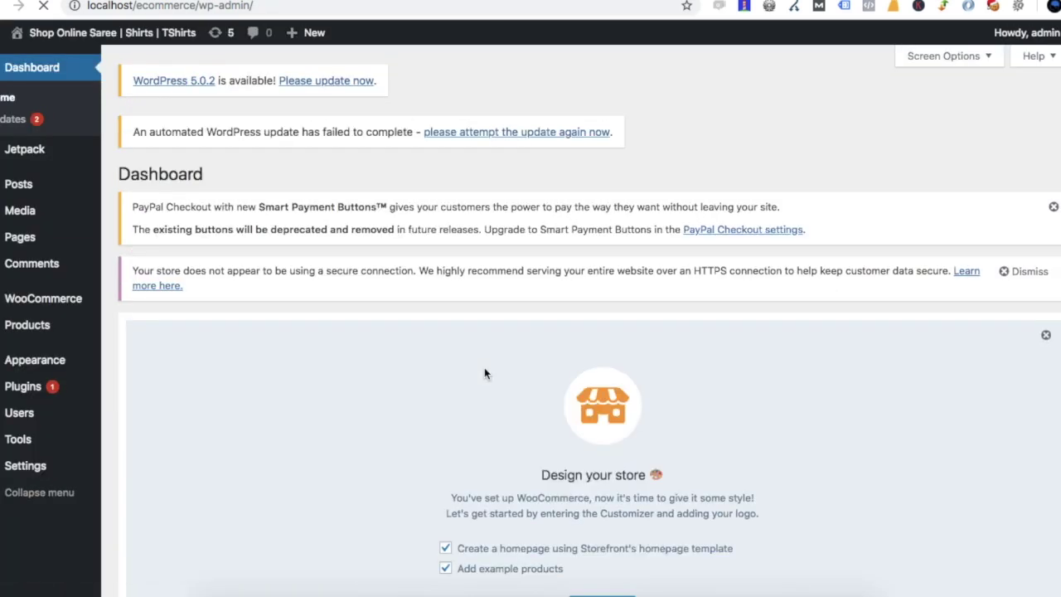
Go to Products > All Products from the admin sidebar
scroll(484, 373, "down", 1)
scroll(485, 373, "down", 4)
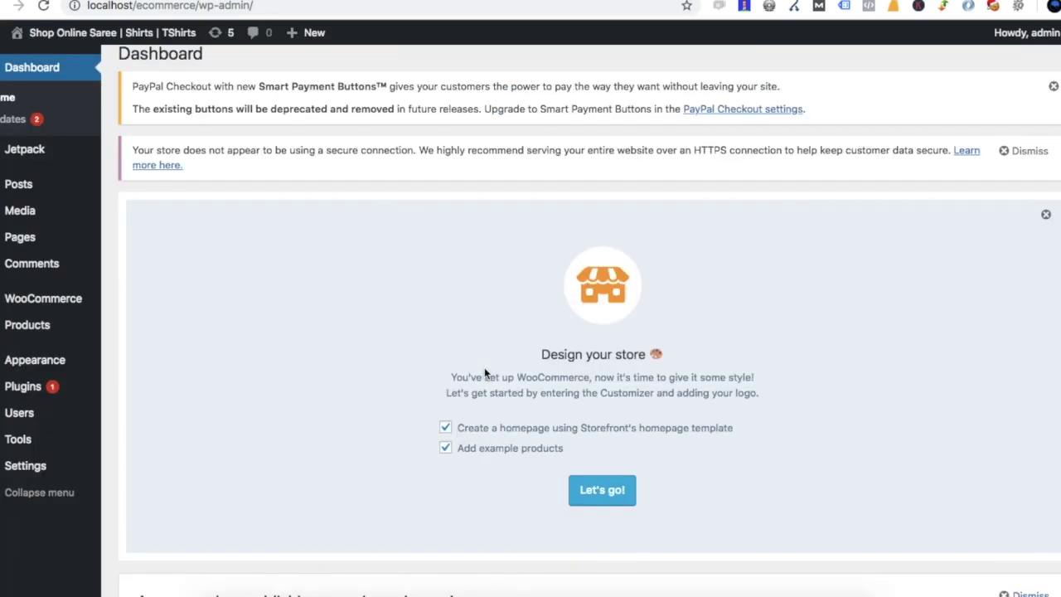
scroll(485, 373, "down", 1)
scroll(485, 371, "down", 5)
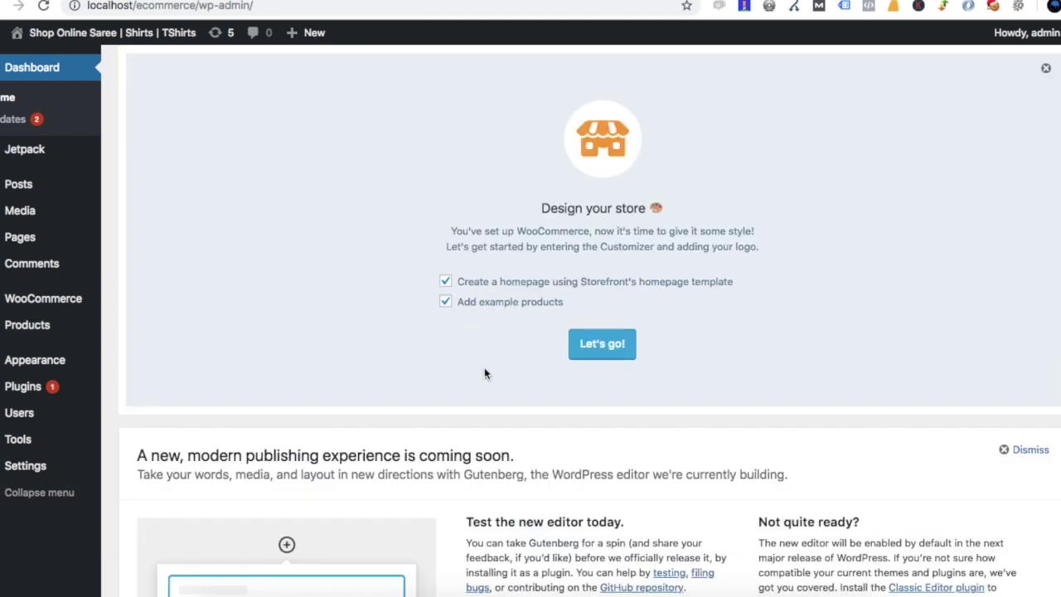
scroll(485, 373, "up", 8)
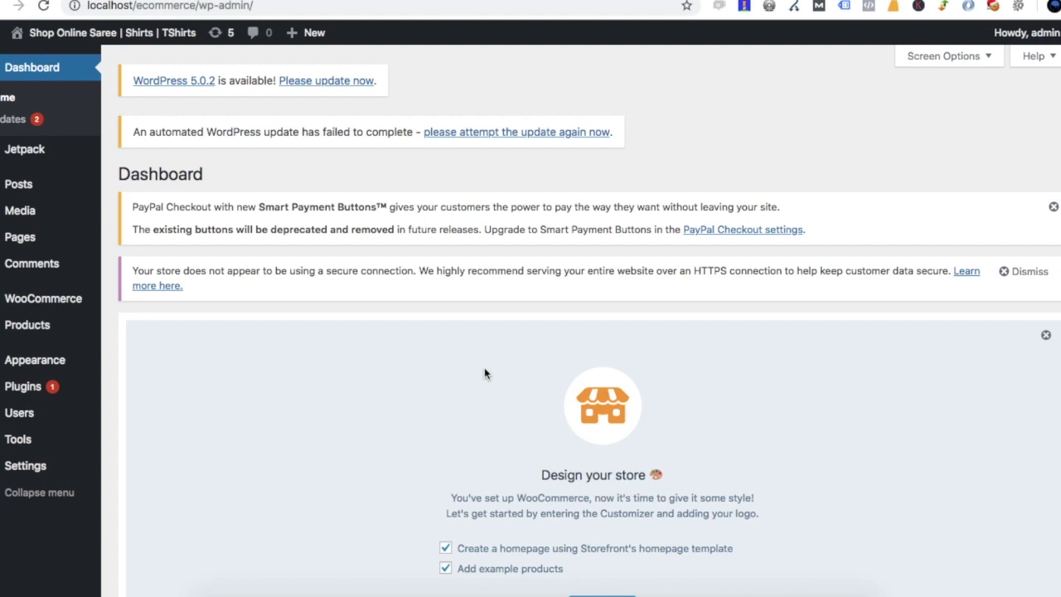
mouse_move(53, 308)
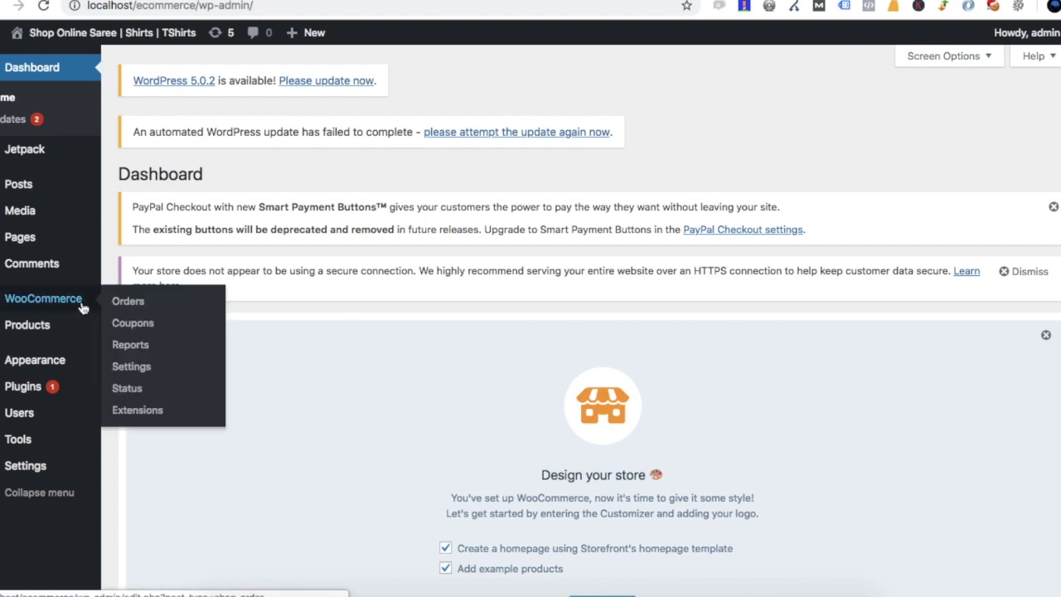
mouse_move(47, 328)
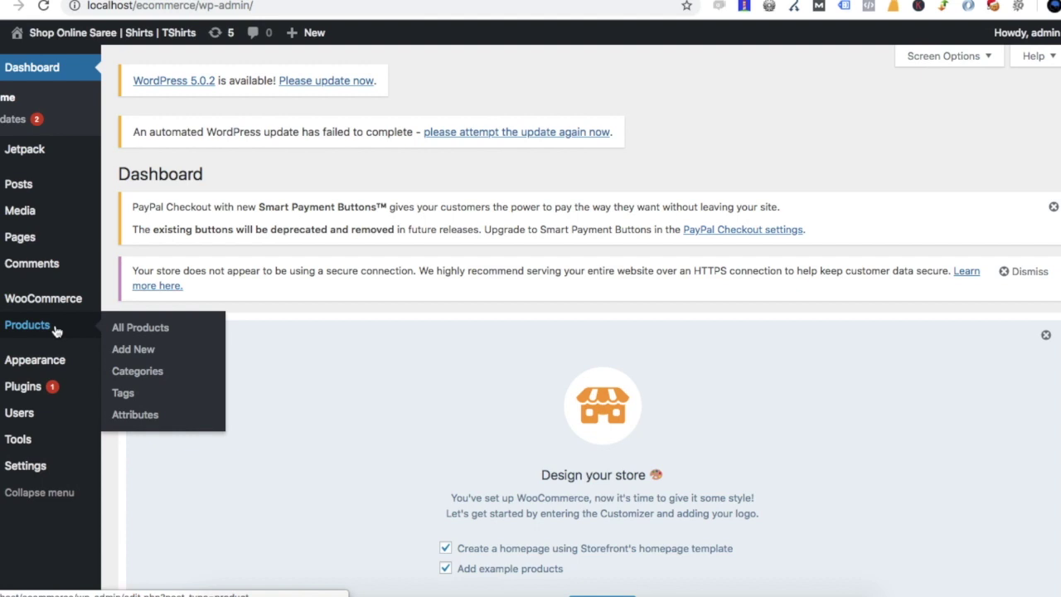
left_click(121, 335)
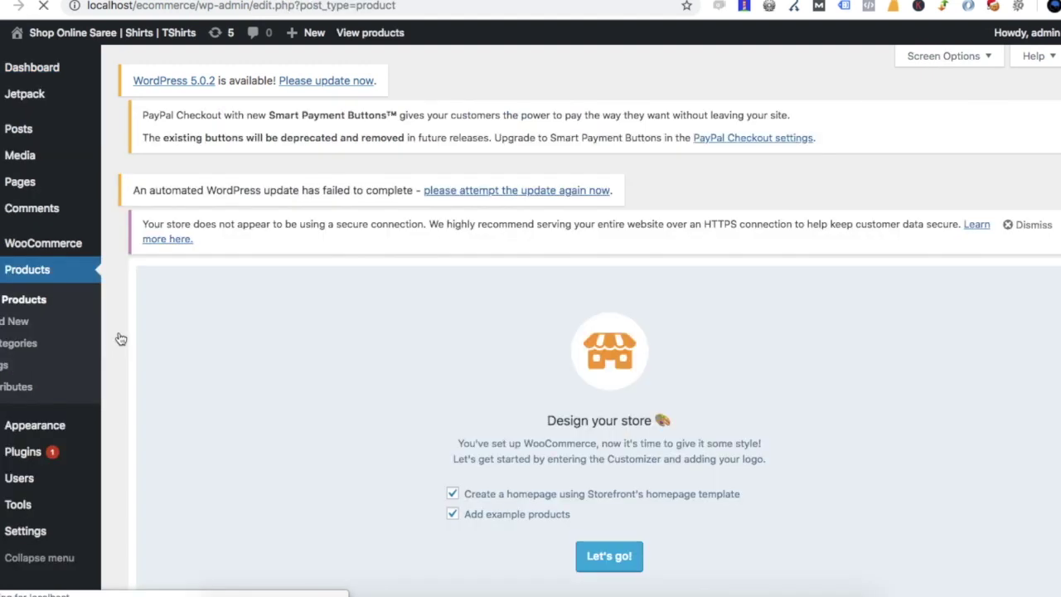
Add category 'mobile-phone' with slug mobile-phone, description 'Used Mobile Phones', and Default display type
left_click(24, 343)
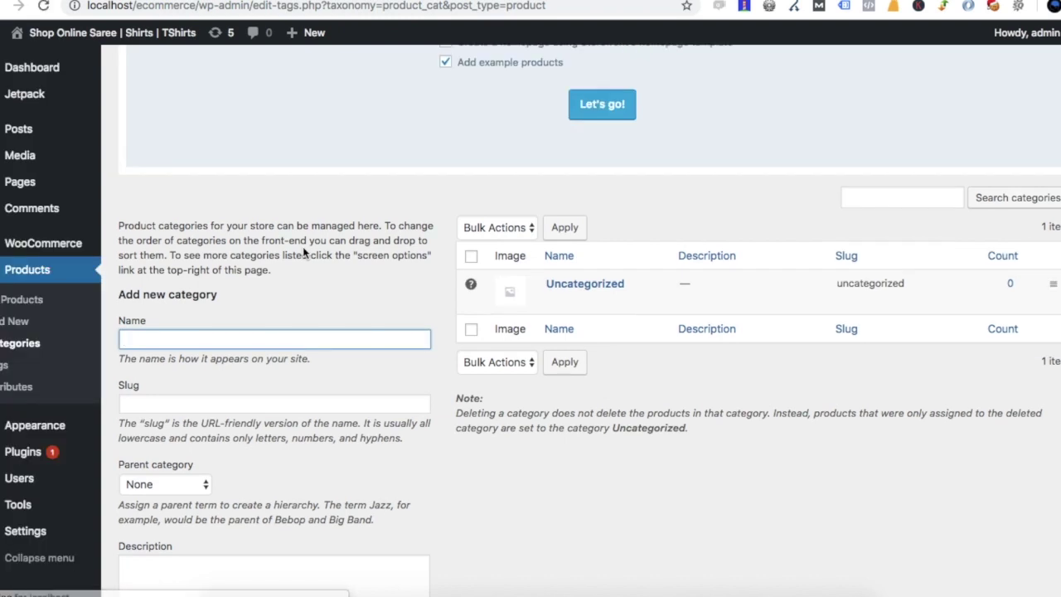
type("mobile-phone")
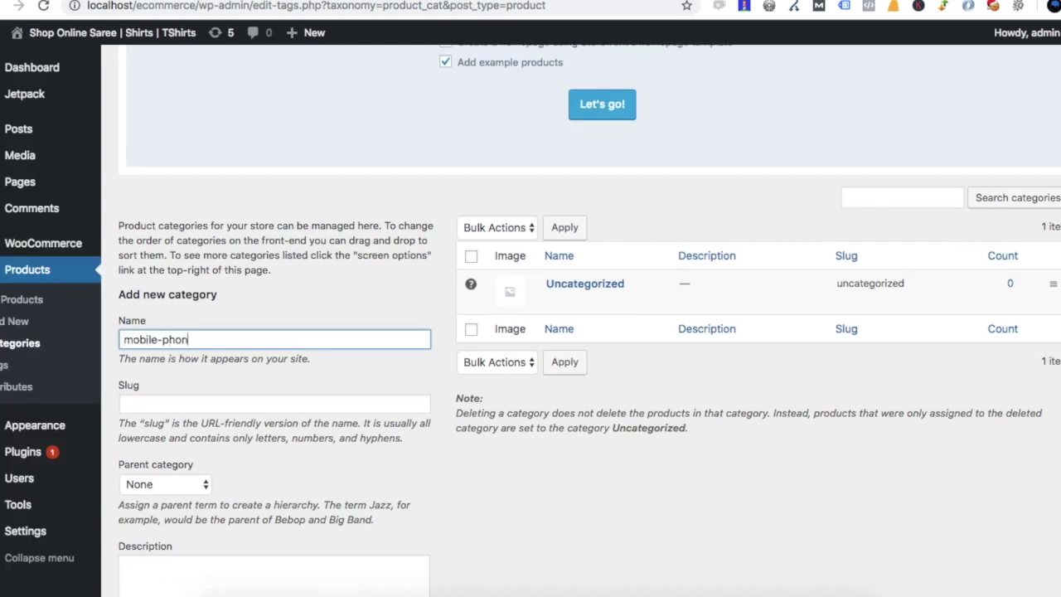
left_click(273, 404)
type("mobile-phone")
scroll(220, 434, "down", 3)
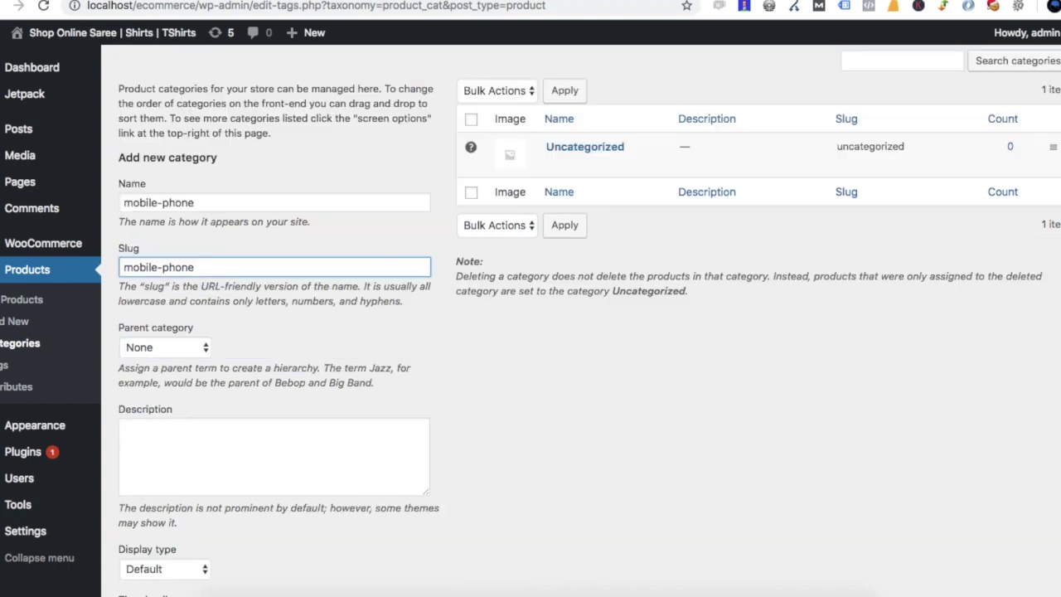
left_click(221, 434)
type("Mobile Phone")
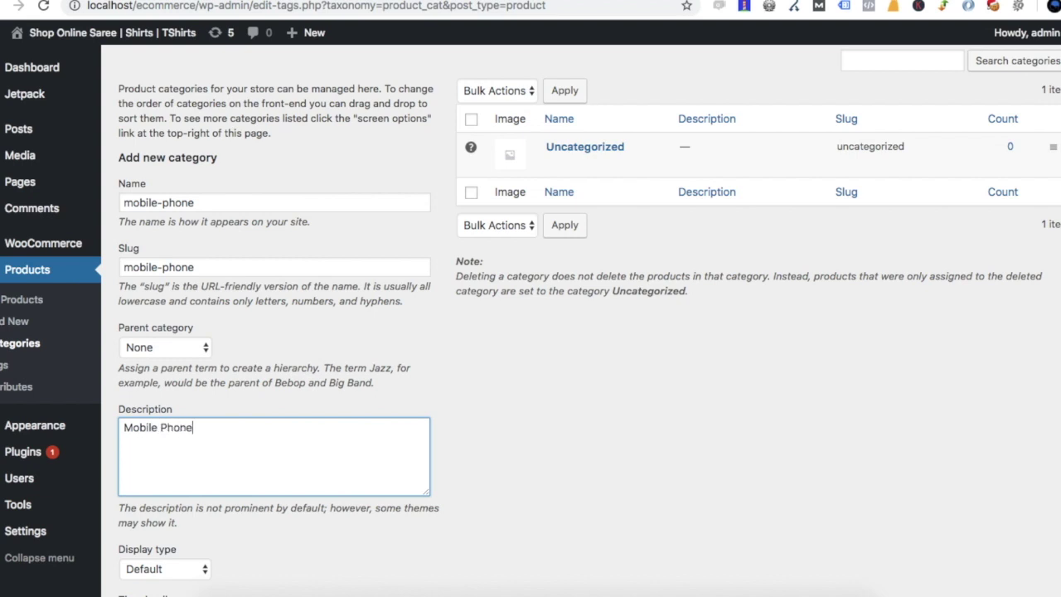
type("Used")
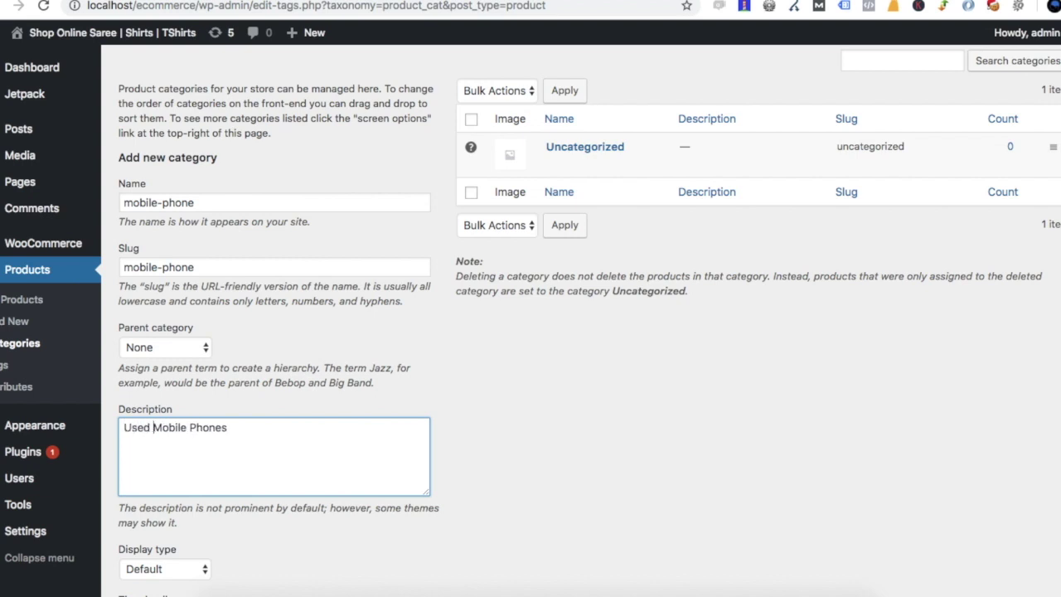
scroll(530, 331, "down", 4)
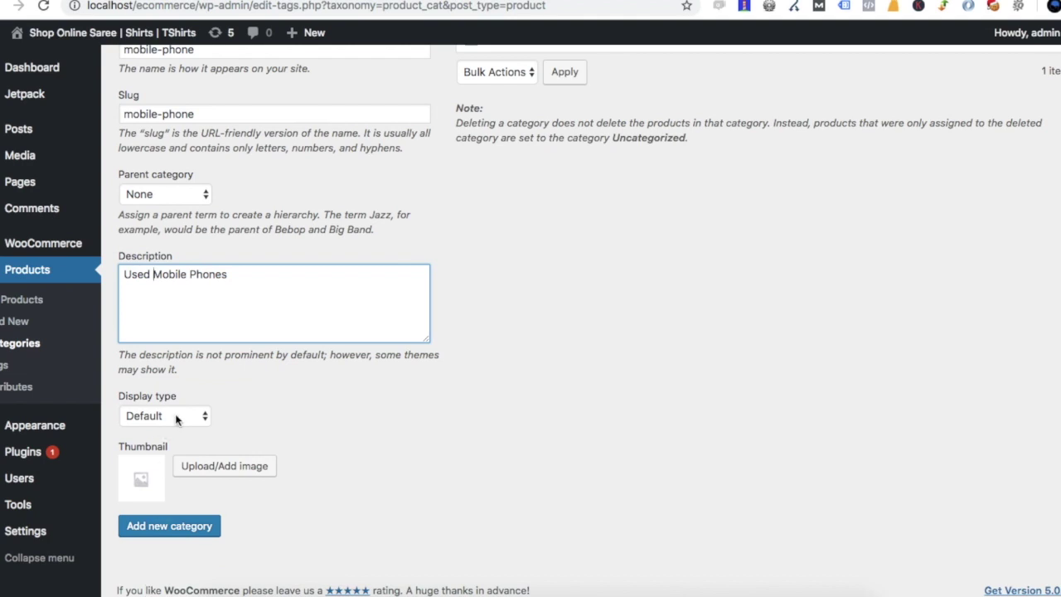
left_click(175, 414)
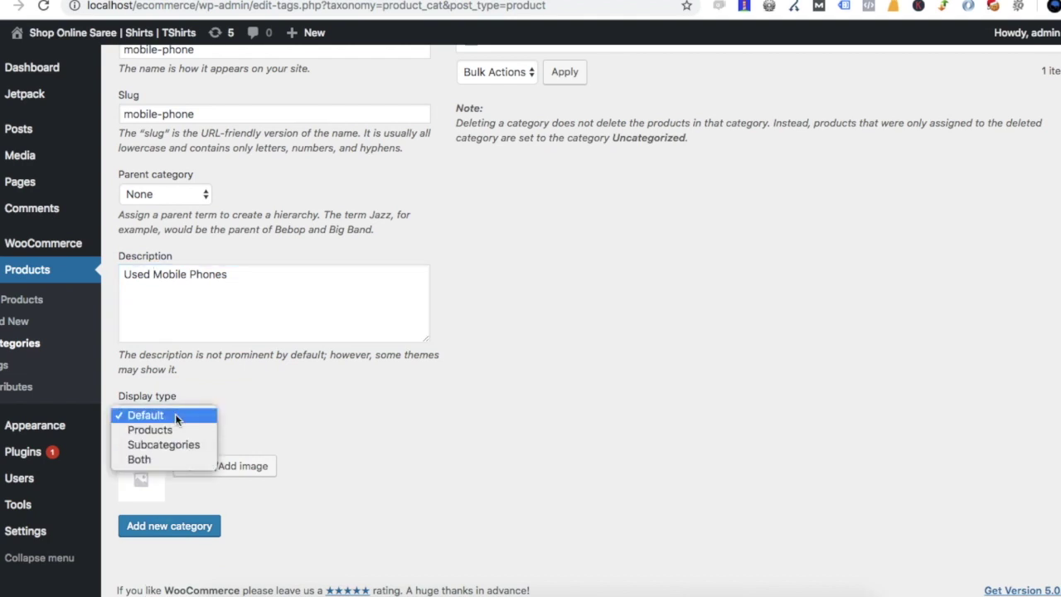
left_click(392, 418)
left_click(171, 527)
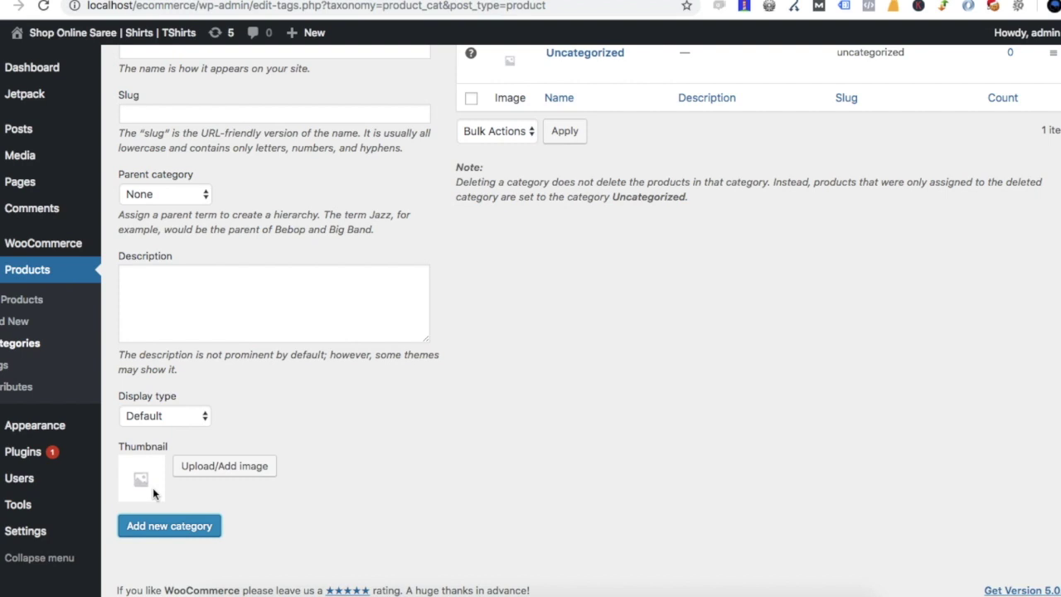
scroll(341, 474, "up", 8)
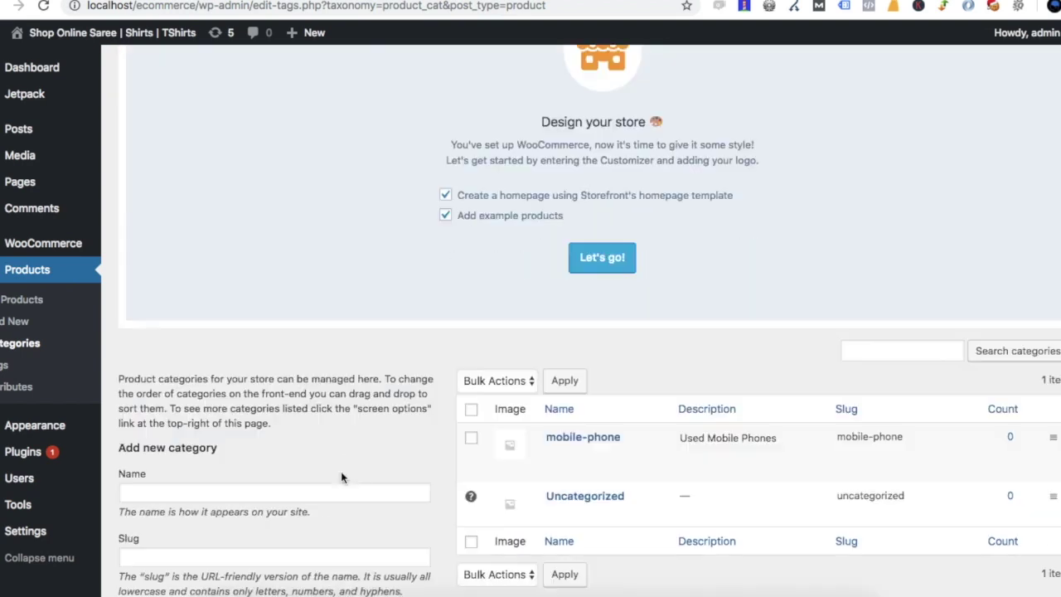
Add category 'tv' with slug tv and description 'Used TV'
scroll(341, 477, "down", 3)
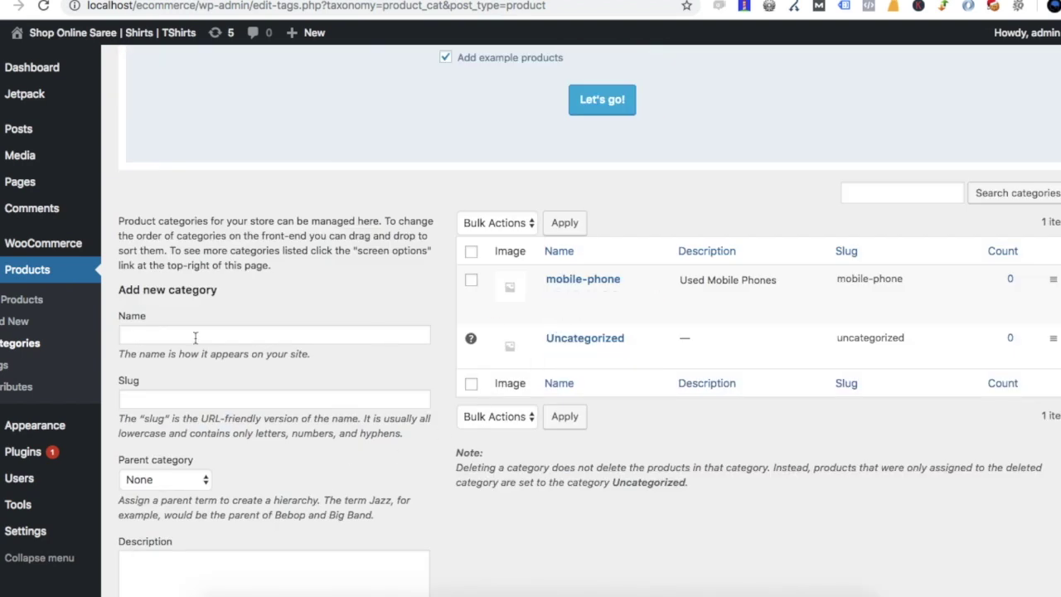
mouse_move(548, 290)
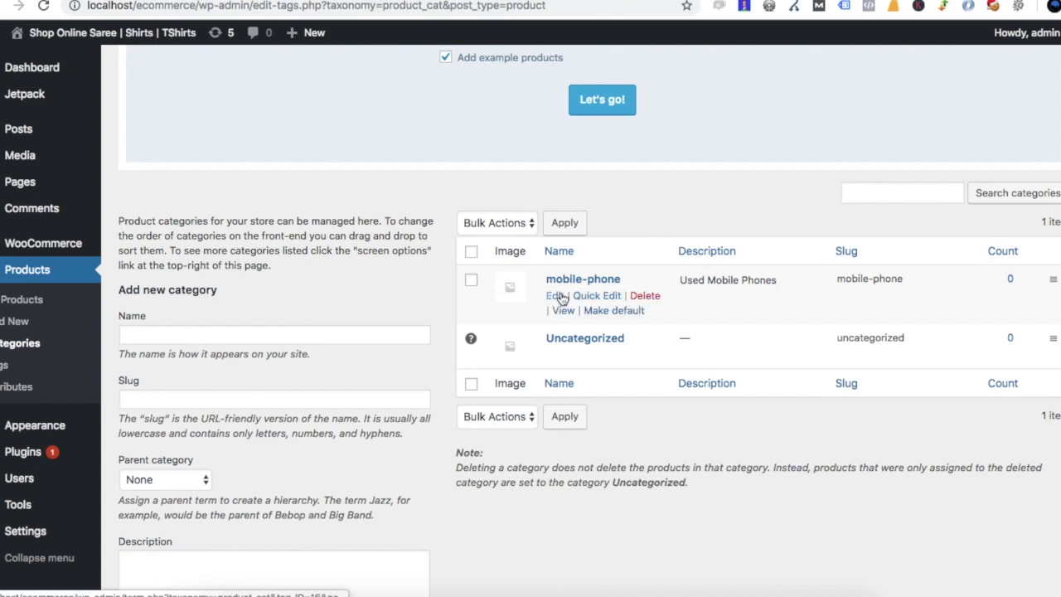
left_click(320, 334)
type("tv")
key("Tab")
type("tv")
key("Tab")
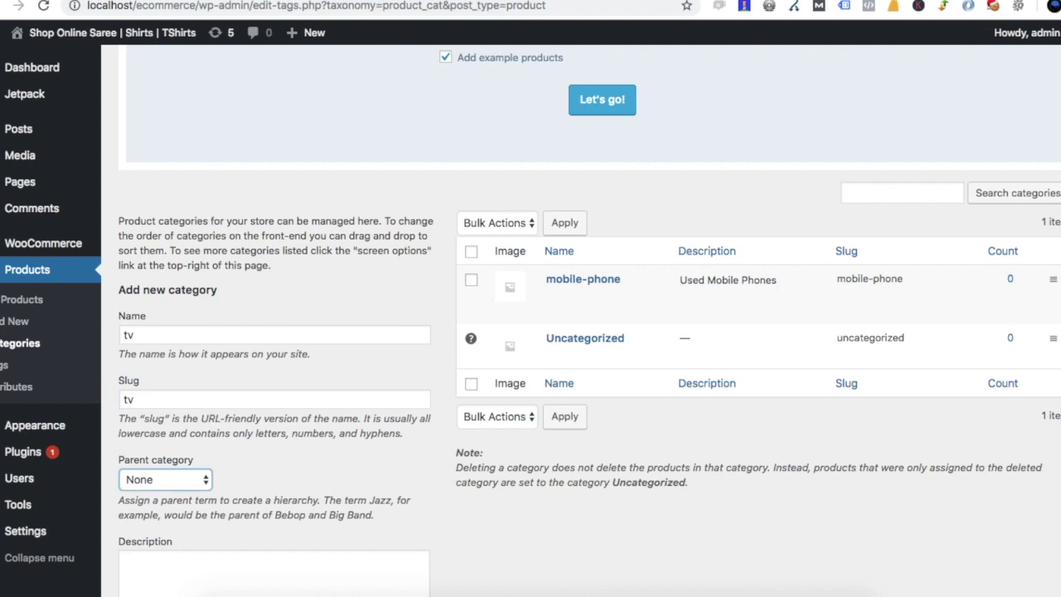
scroll(250, 401, "down", 3)
type("U")
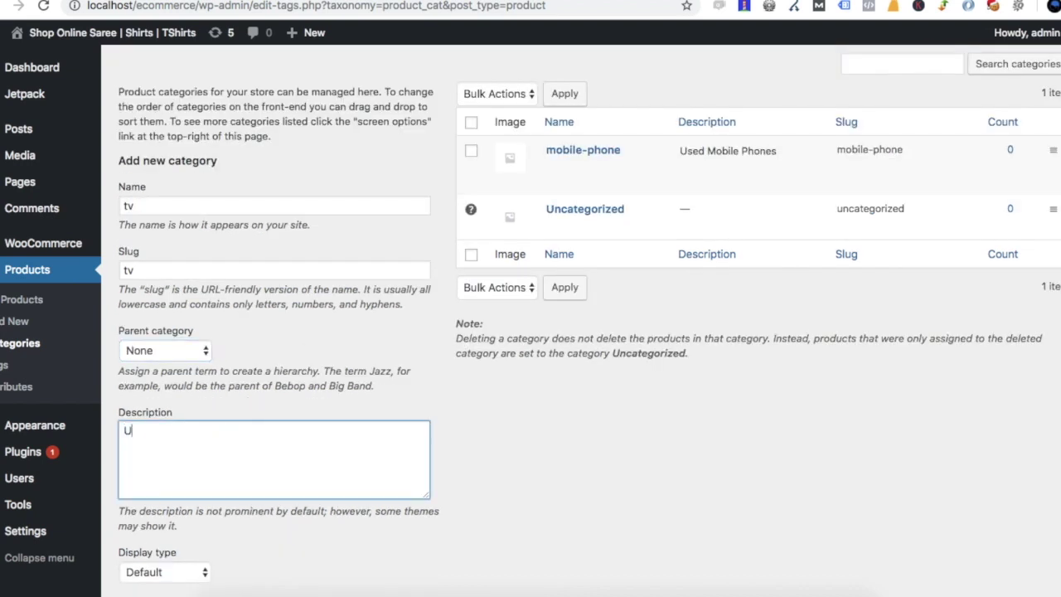
type("sed TV")
scroll(215, 441, "down", 3)
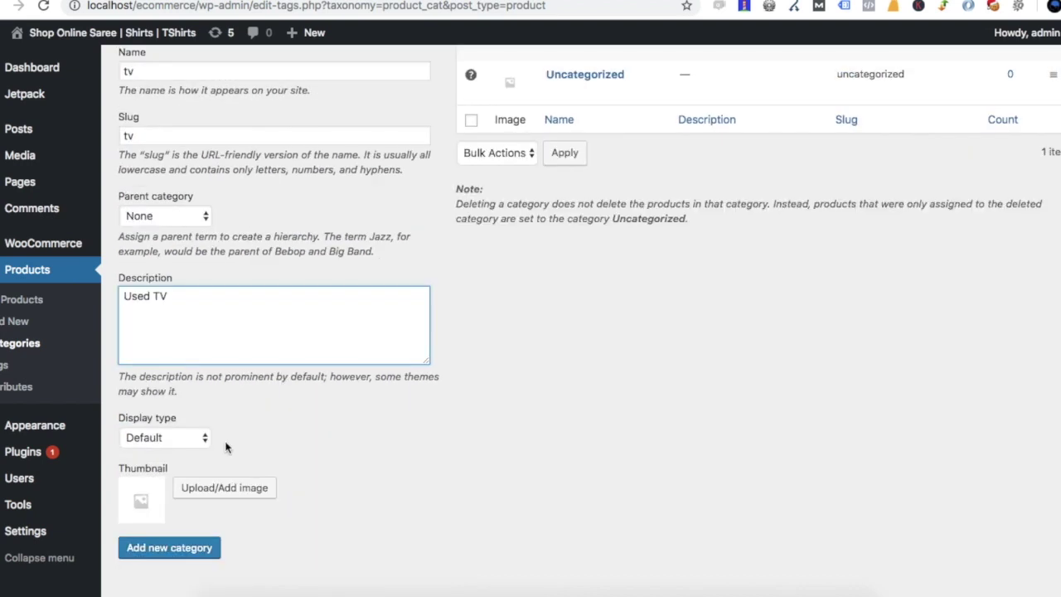
left_click(184, 549)
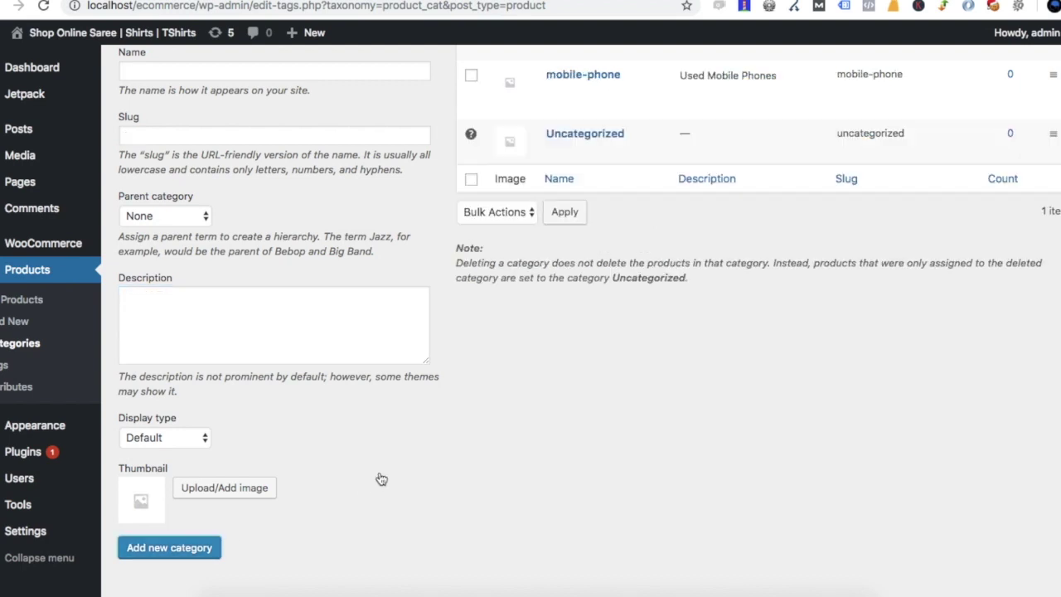
scroll(381, 479, "up", 4)
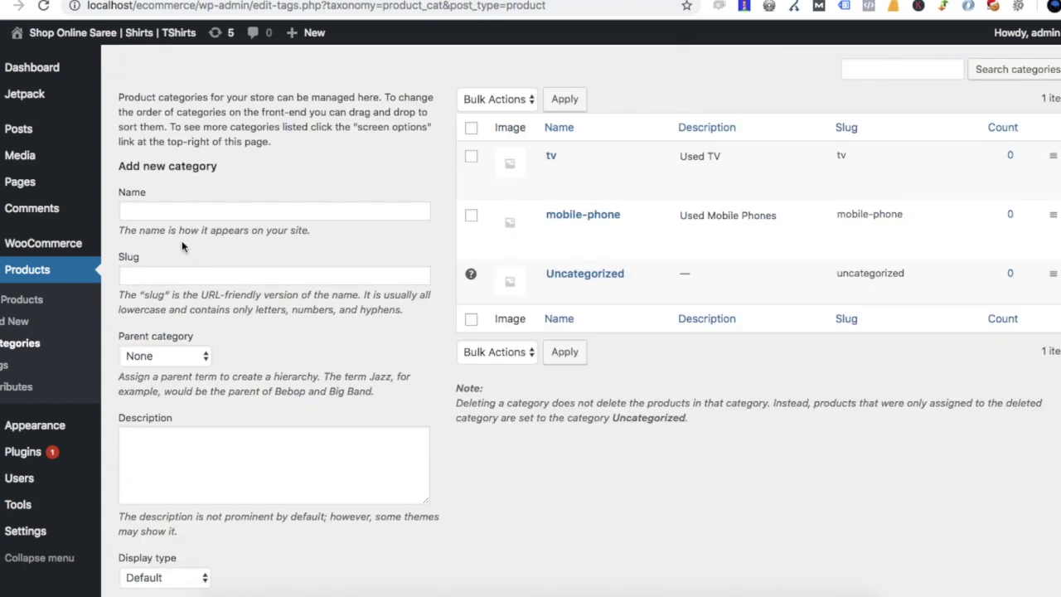
Create a 'samsung' category under mobile-phone described 'Used Samsung phone', then go to All Products
left_click(192, 210)
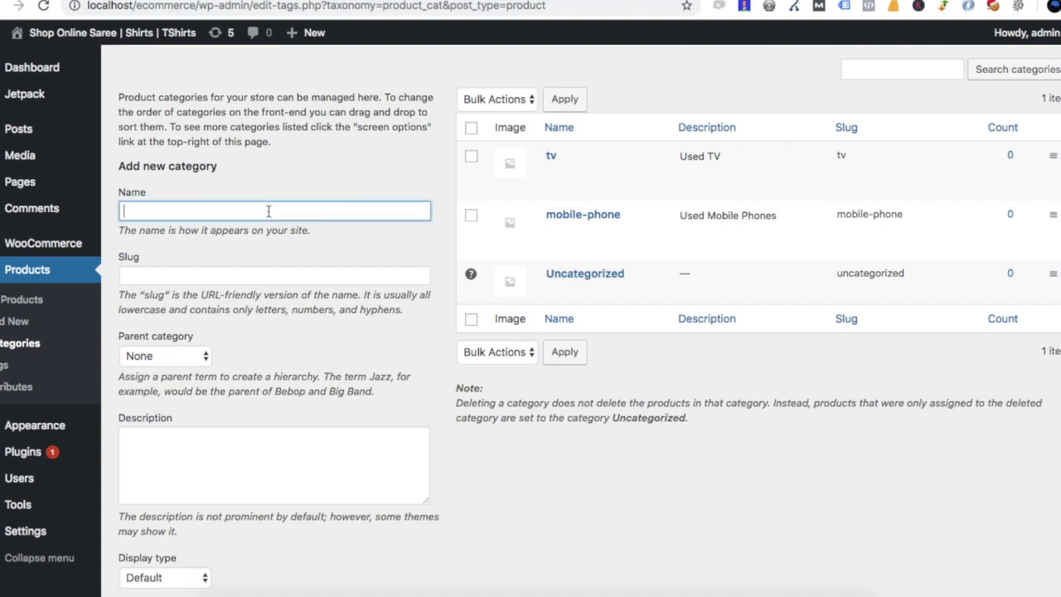
type("sam")
key("Tab")
key("Tab")
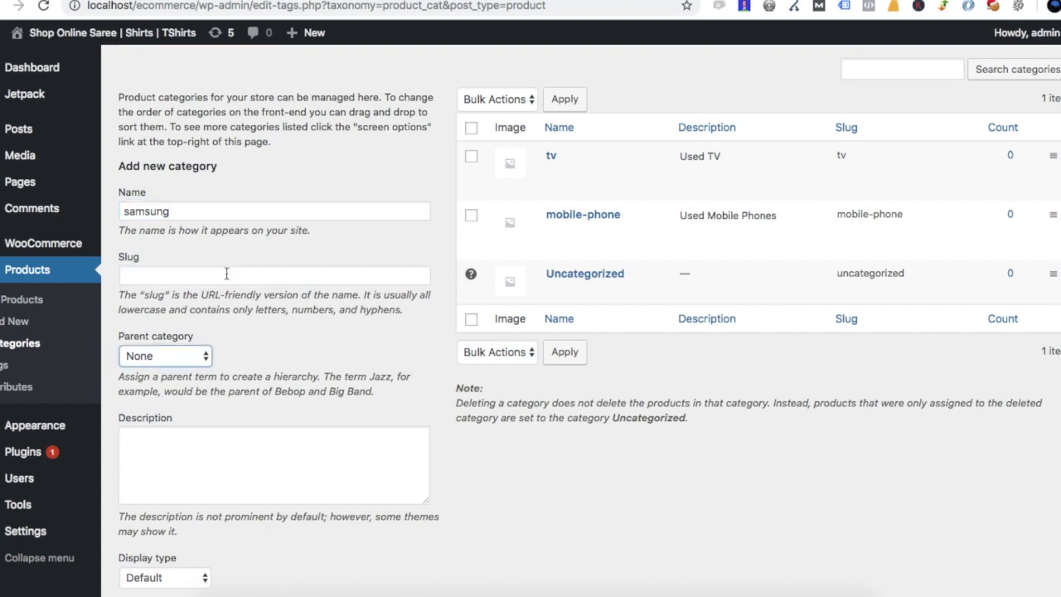
left_click(184, 358)
left_click(176, 384)
left_click(184, 458)
type("Used Samsung phone")
scroll(208, 461, "down", 3)
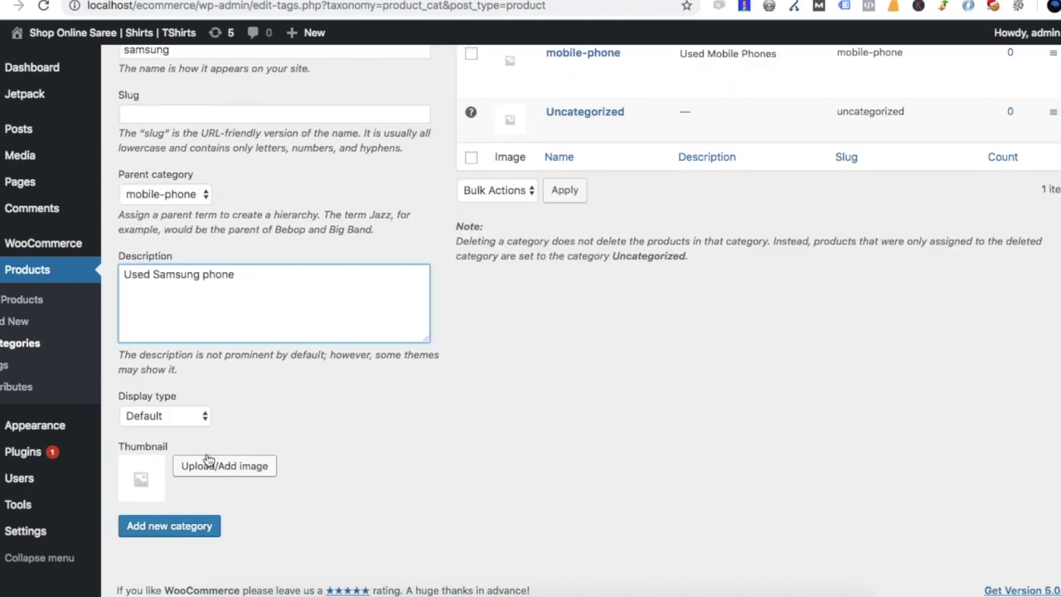
left_click(175, 529)
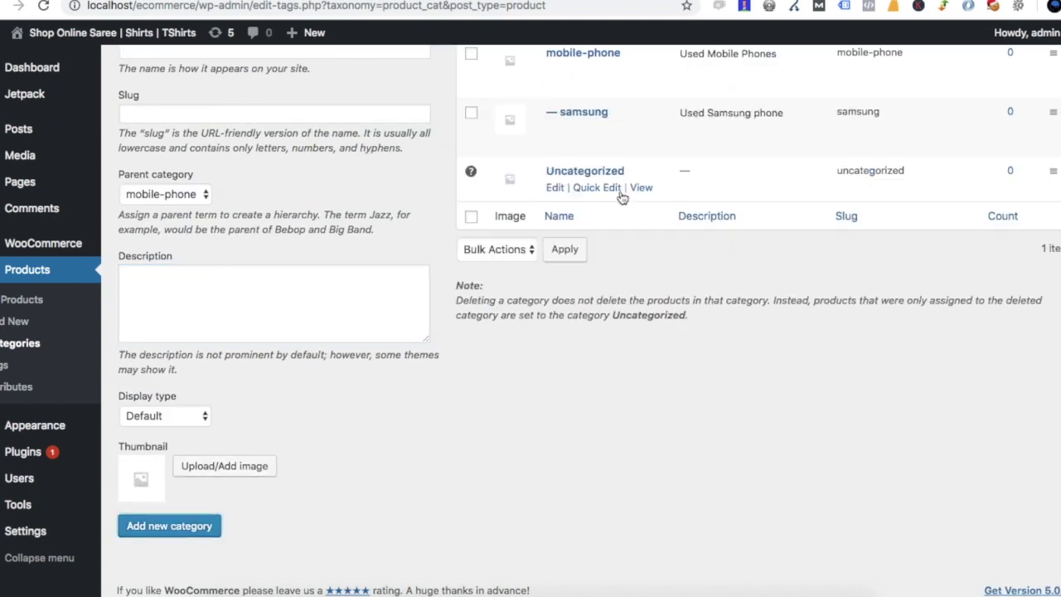
left_click(6, 306)
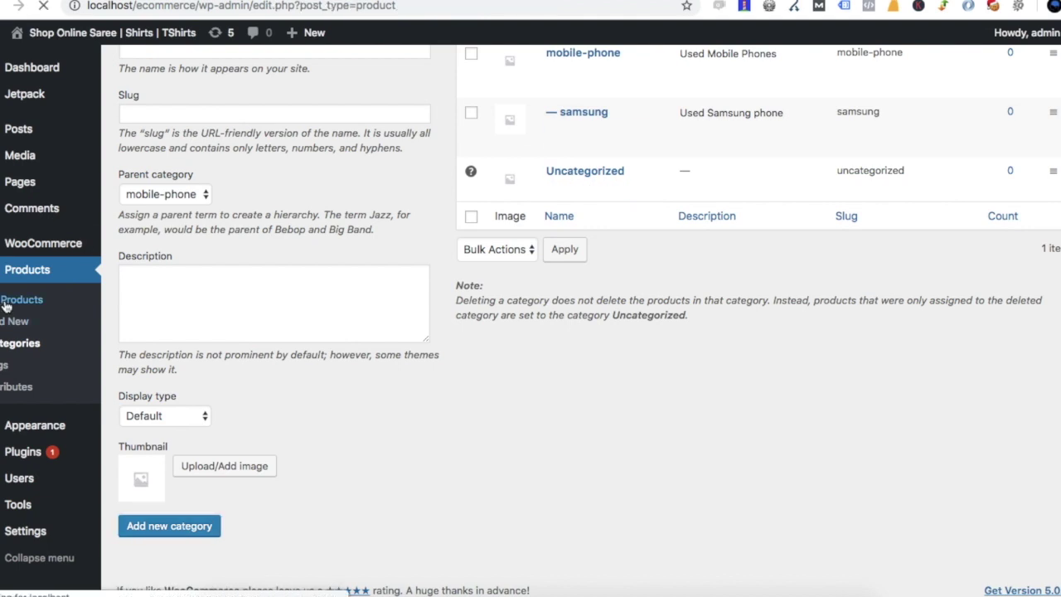
Start the Design your store setup with the Storefront homepage and example products
scroll(274, 285, "down", 3)
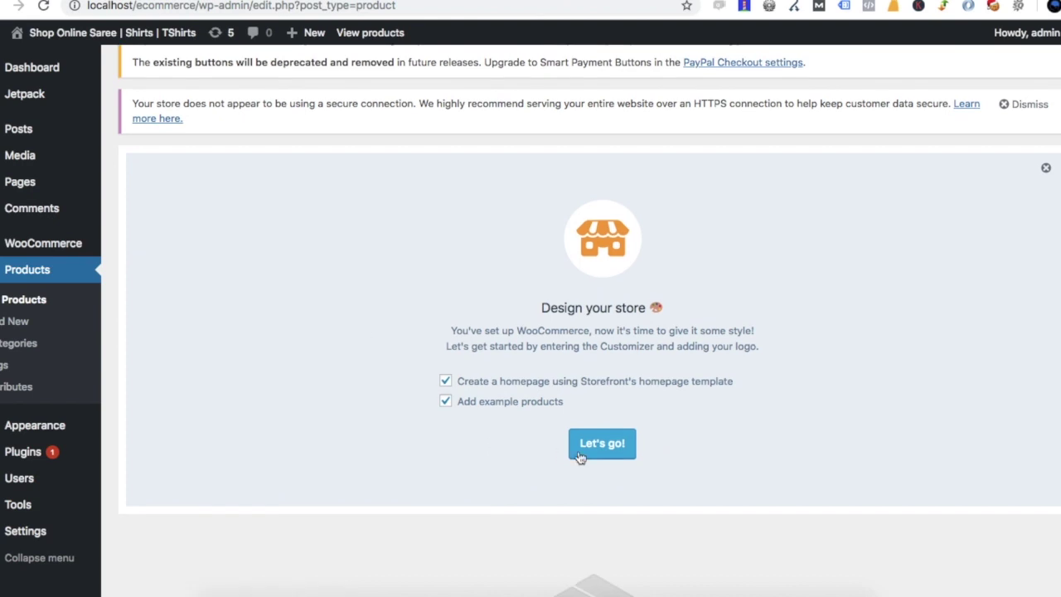
left_click(594, 454)
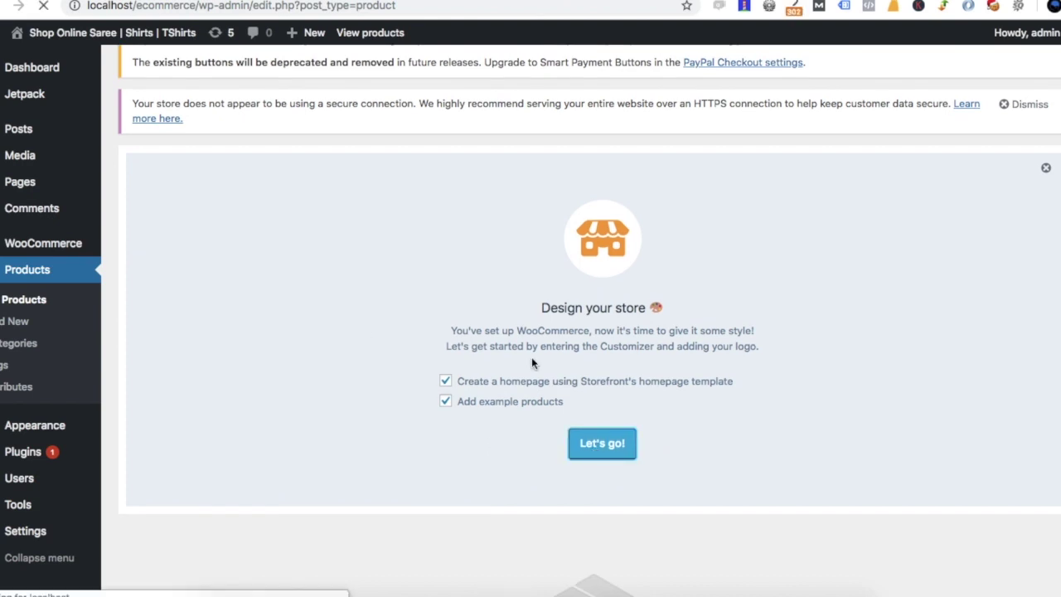
scroll(533, 362, "down", 3)
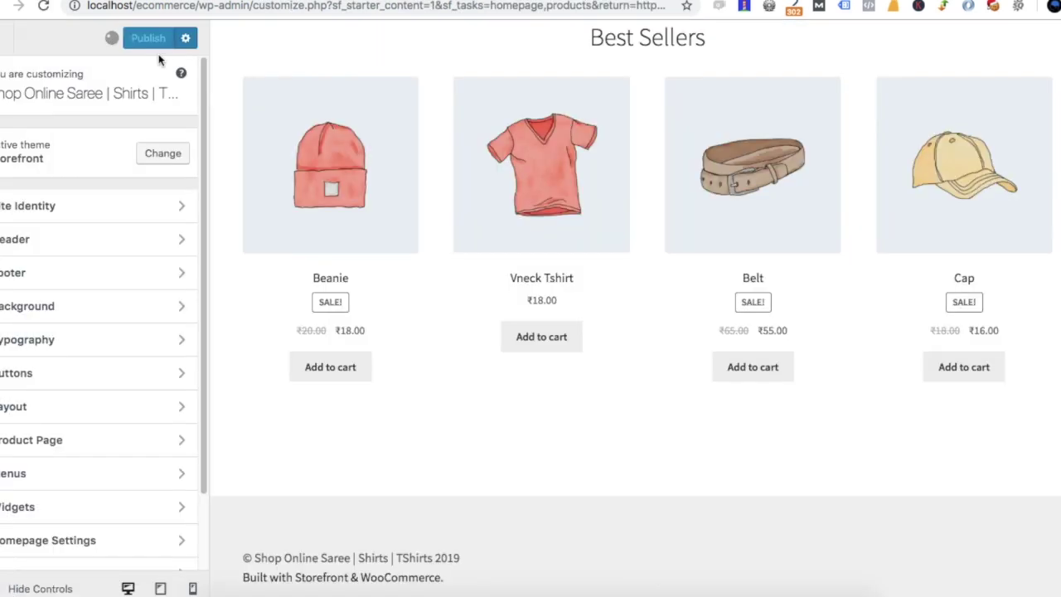
Publish the starter homepage and scroll the preview back up to the Welcome banner
left_click(165, 38)
scroll(356, 267, "up", 10)
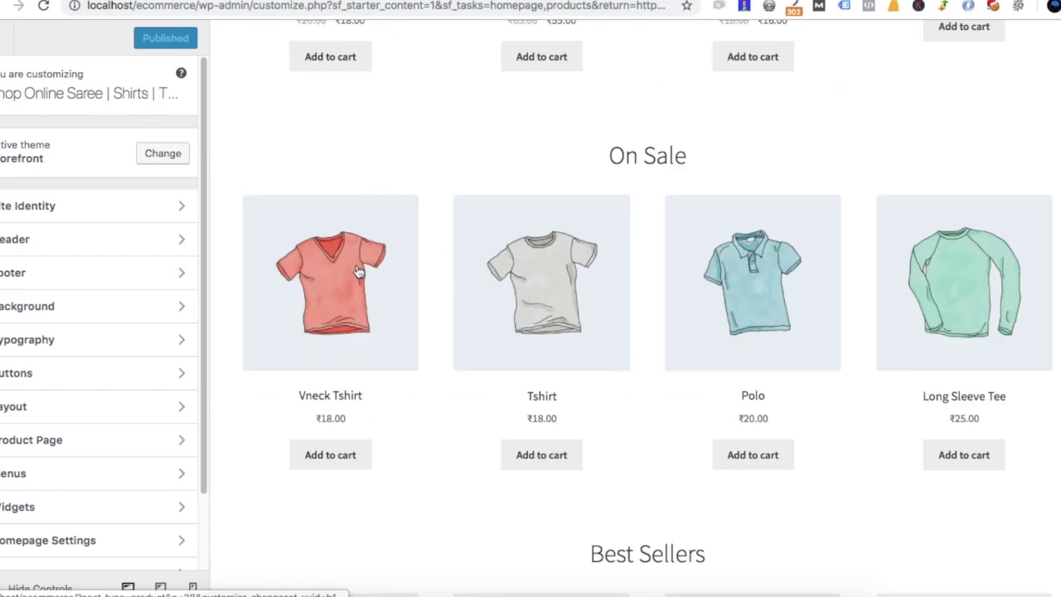
scroll(358, 269, "up", 10)
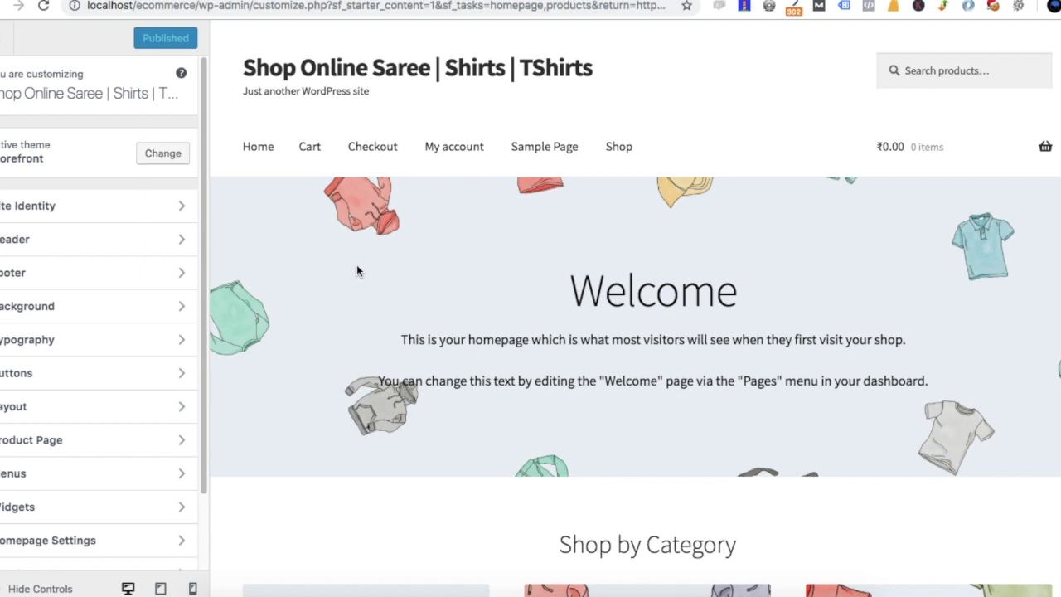
Change the site title to 'Shop Used Mobile Phones & TV' and tagline to 'Tamilan Ideas – Used Mobile Phone and TV', then publish
left_click(76, 207)
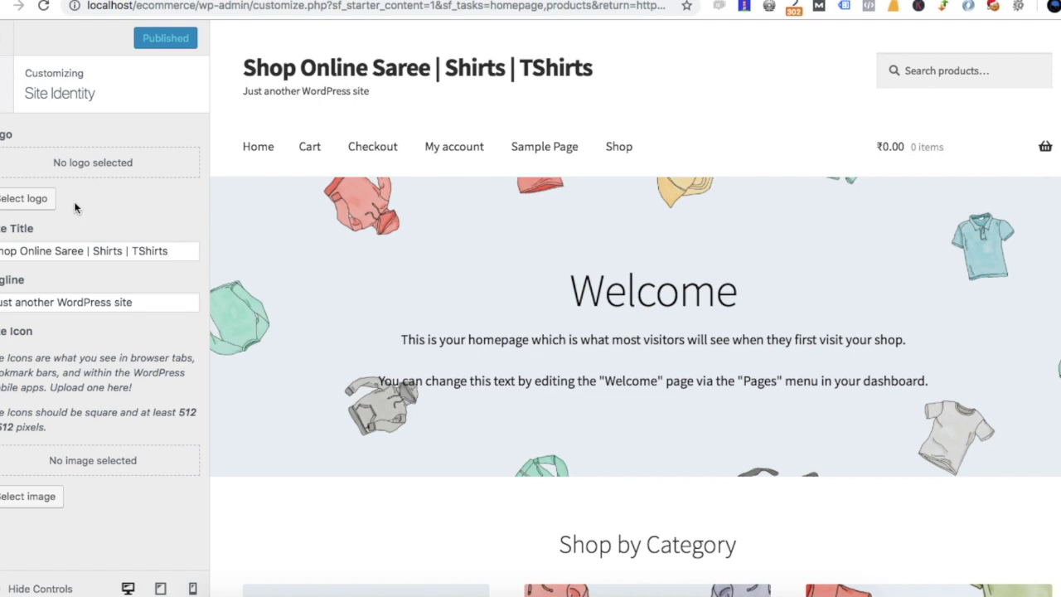
left_click(173, 252)
key("super+a")
key("BackSpace")
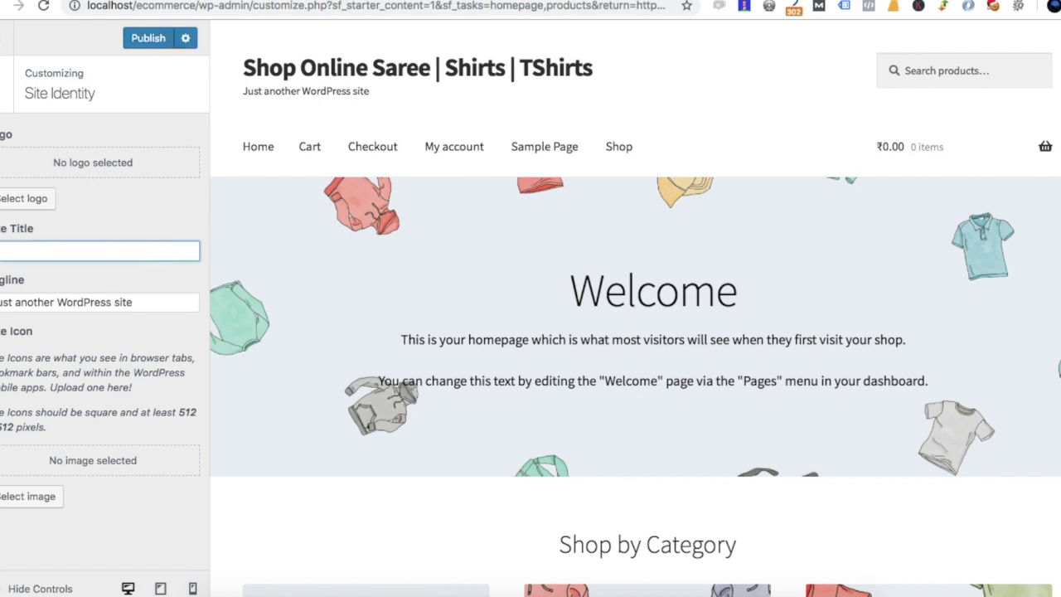
type("Shope")
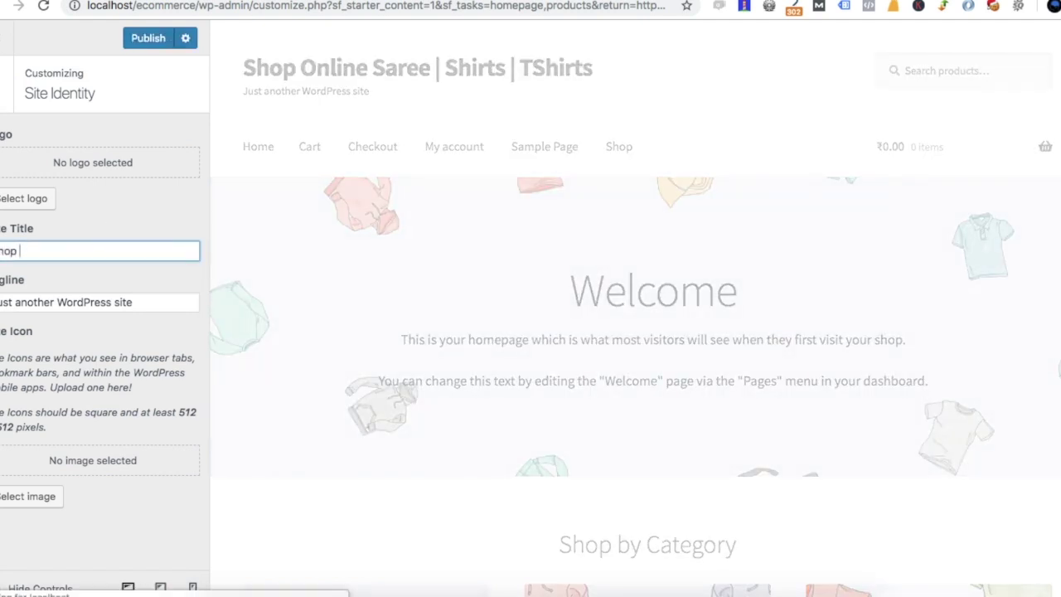
type("Used M")
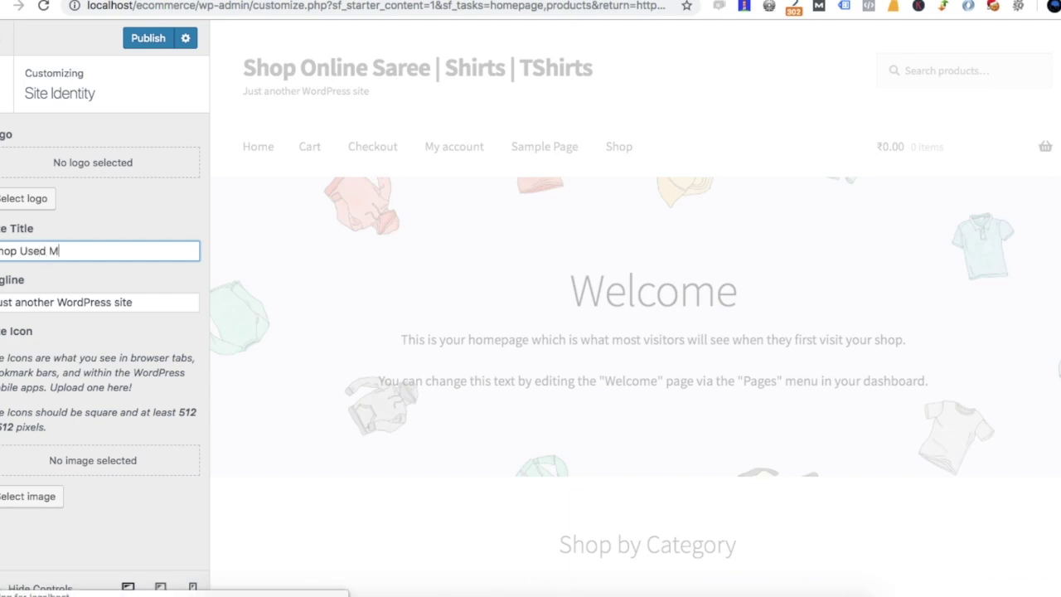
type("obile Phones ")
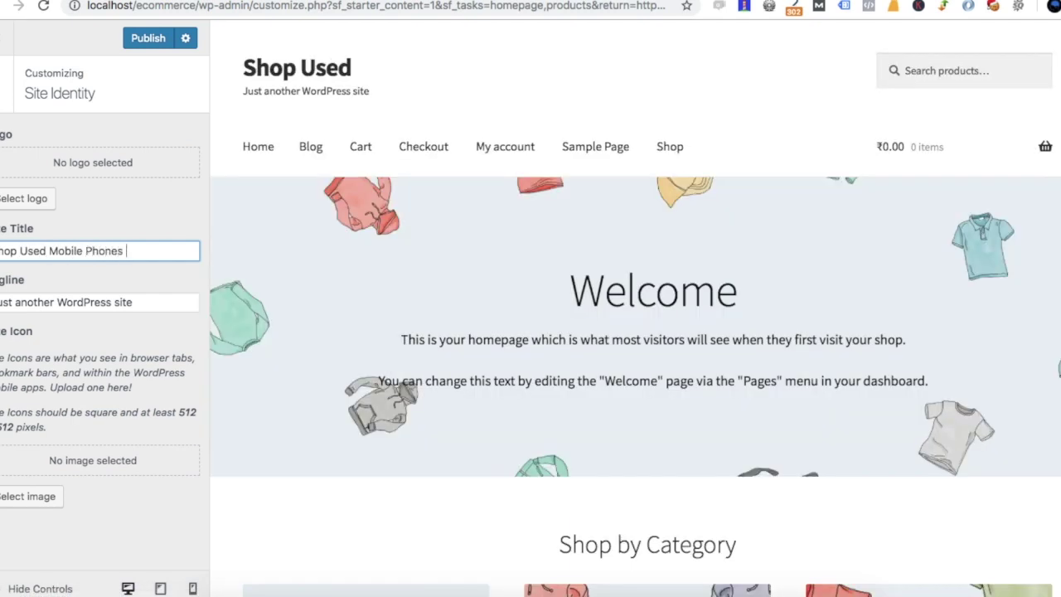
type("& TV")
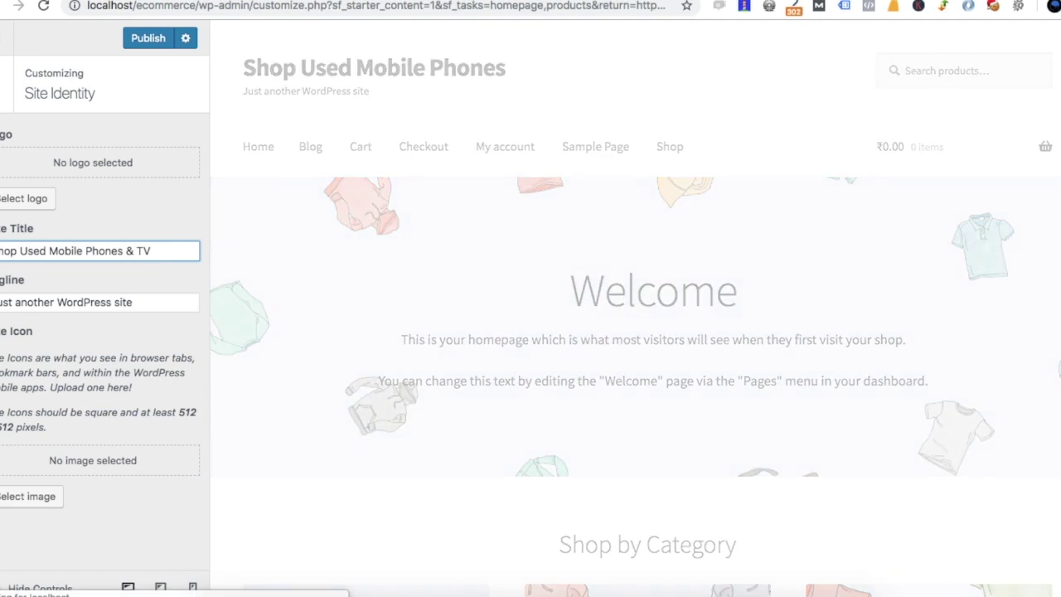
key("Tab")
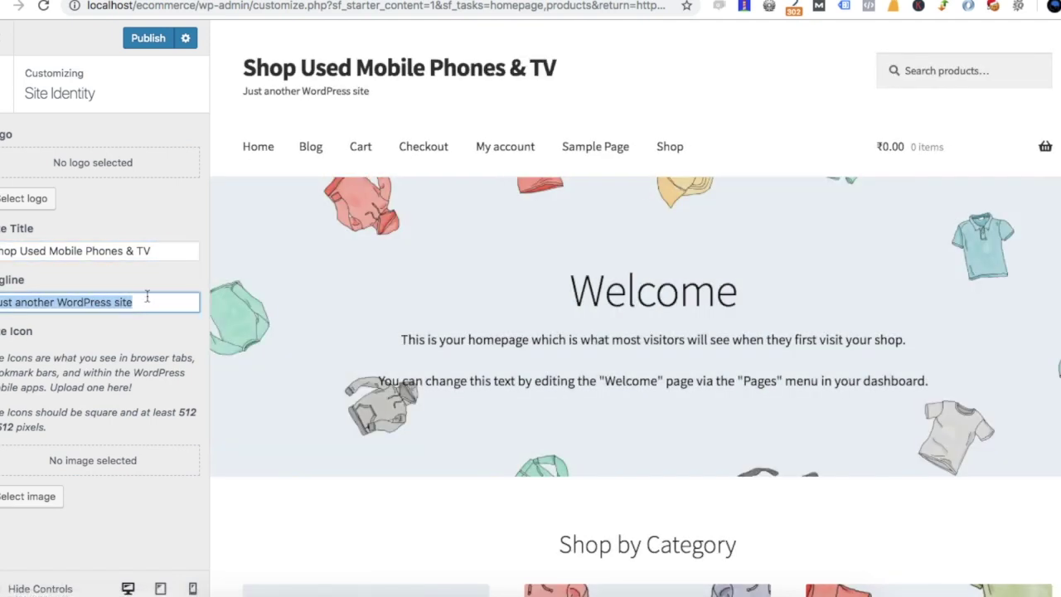
type("Tamilan ")
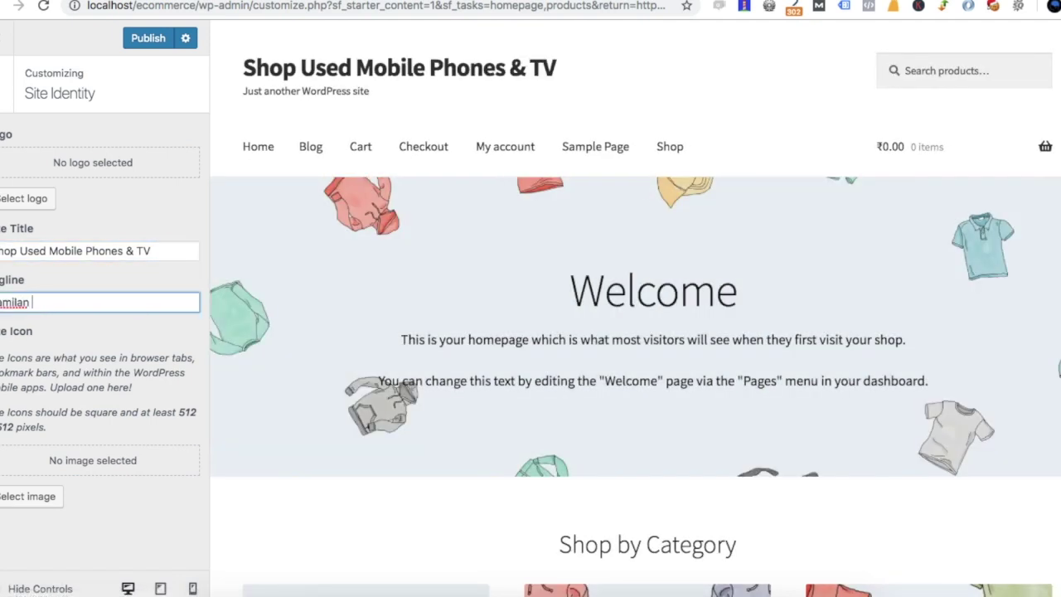
type("Ideas - ")
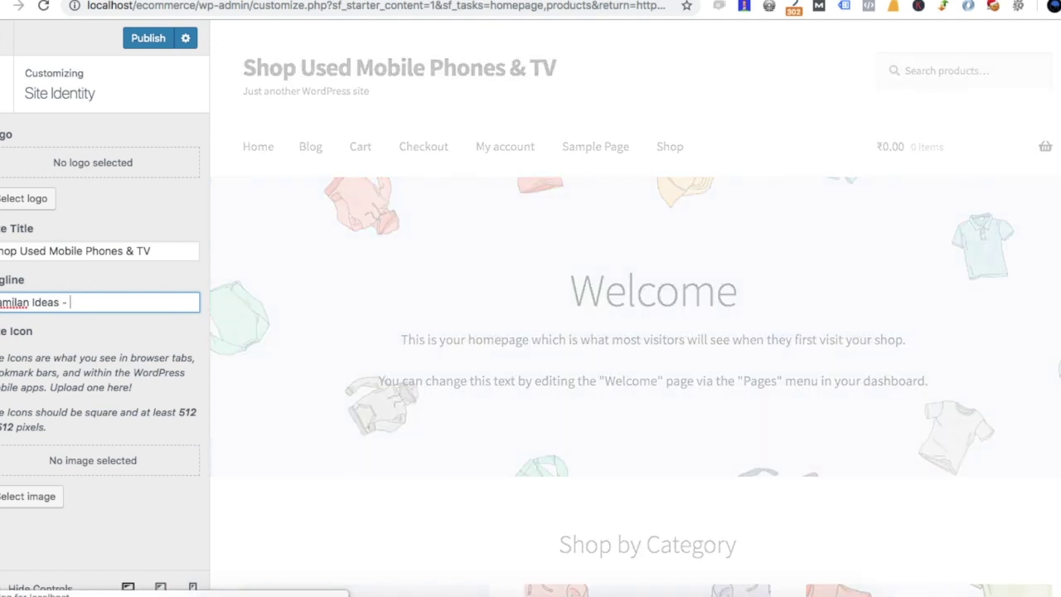
type("Used Mobile Phone and ")
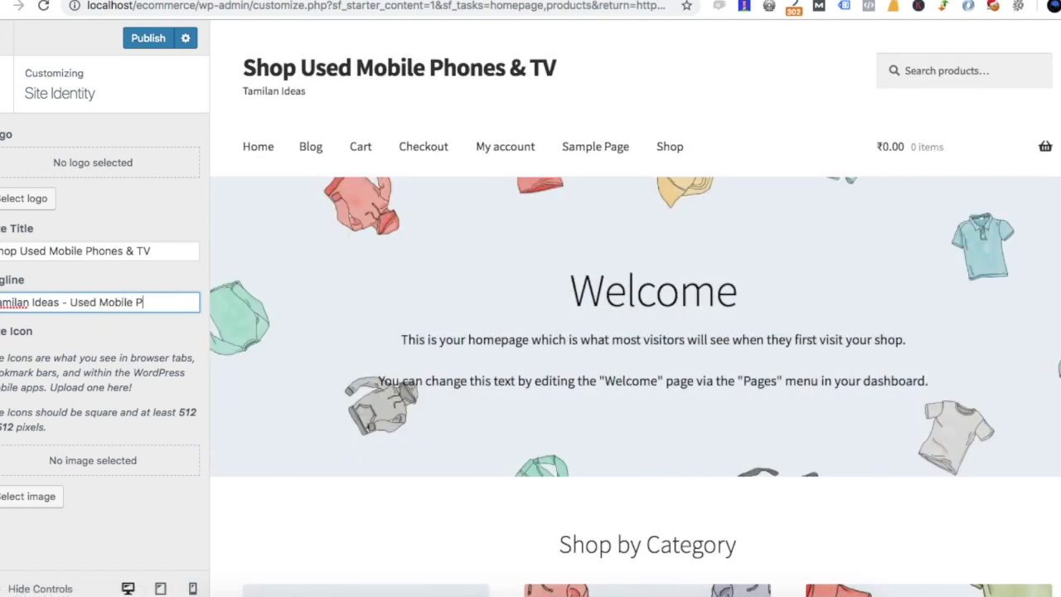
type("TV")
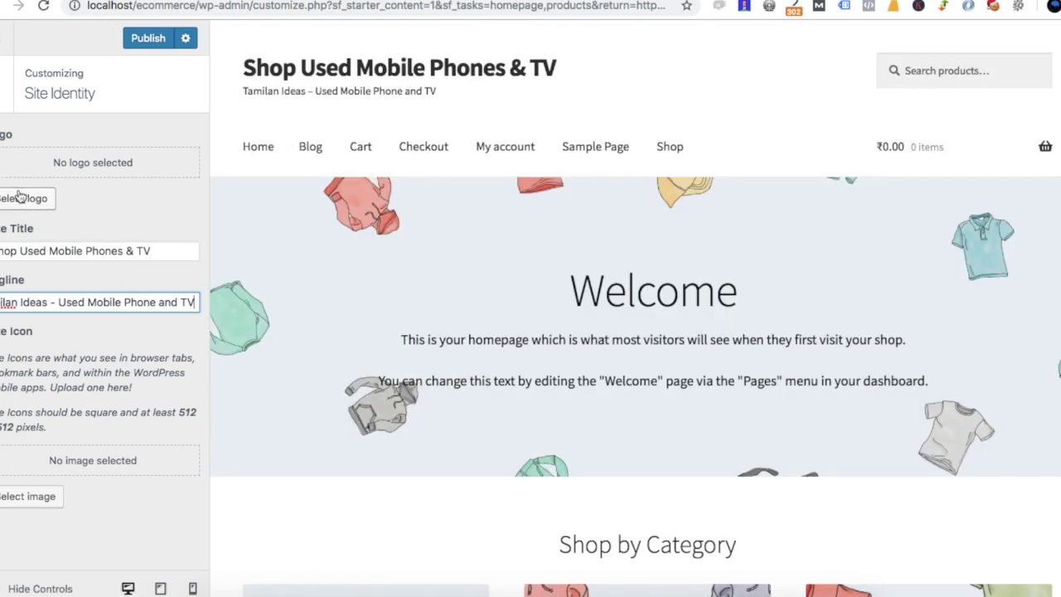
left_click(131, 38)
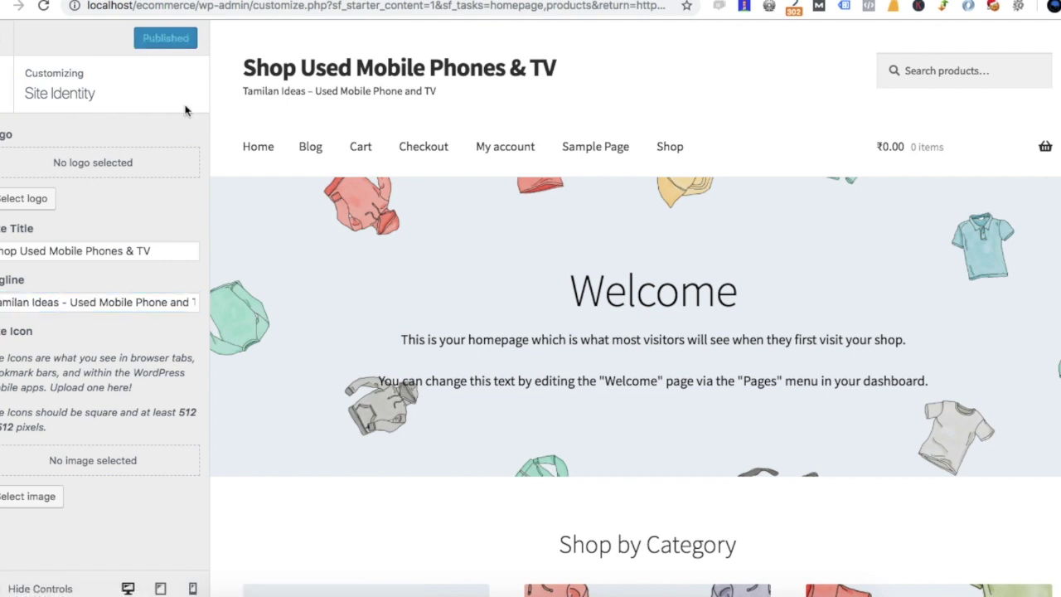
Look through the Header and Footer settings unchanged, then return to the Customizer section list
left_click(5, 86)
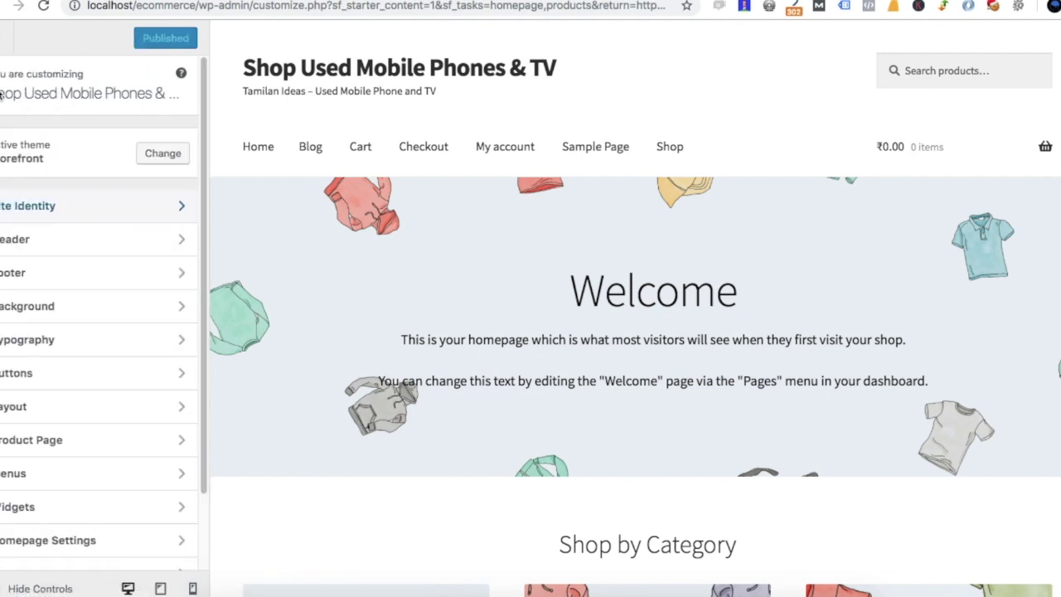
left_click(102, 248)
left_click(6, 86)
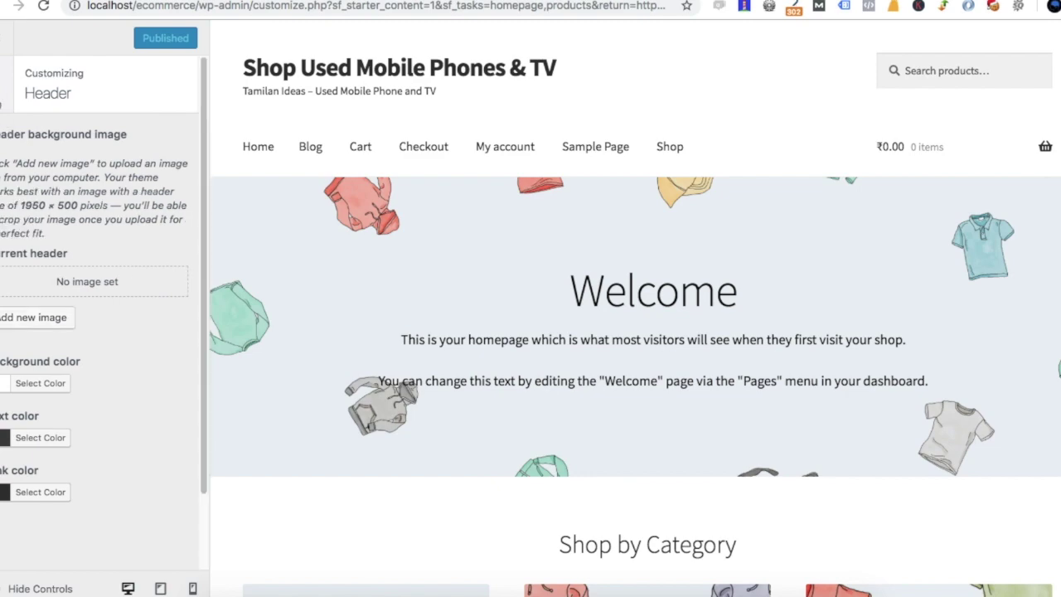
scroll(386, 326, "down", 15)
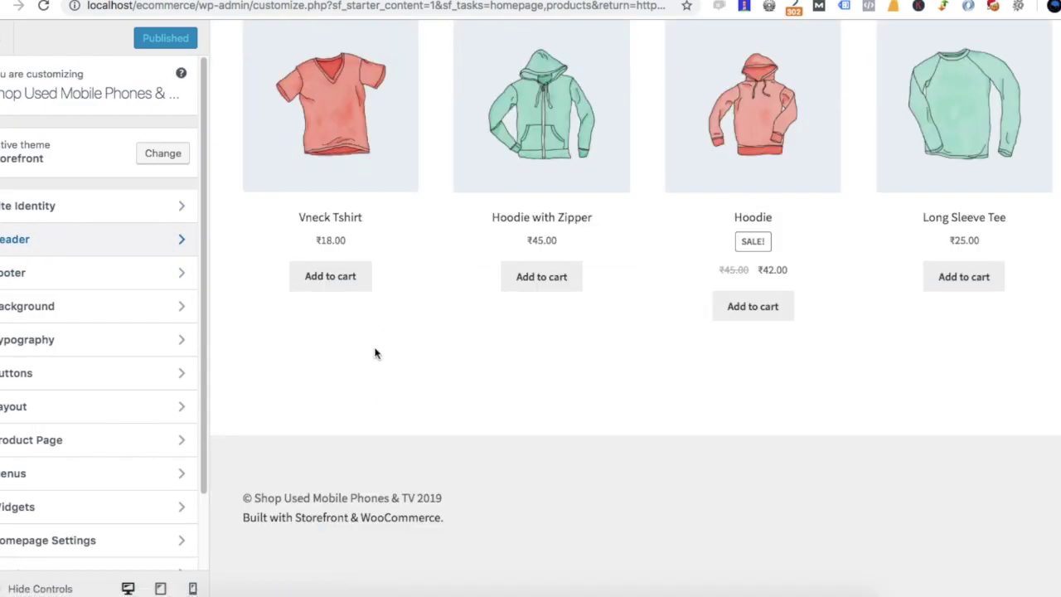
left_click(45, 272)
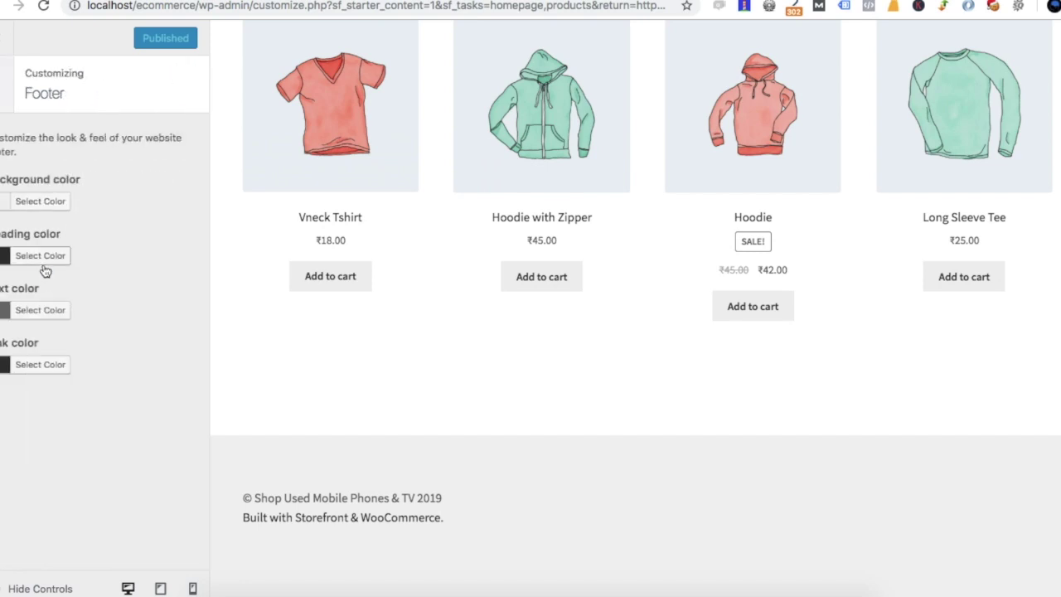
key("Escape")
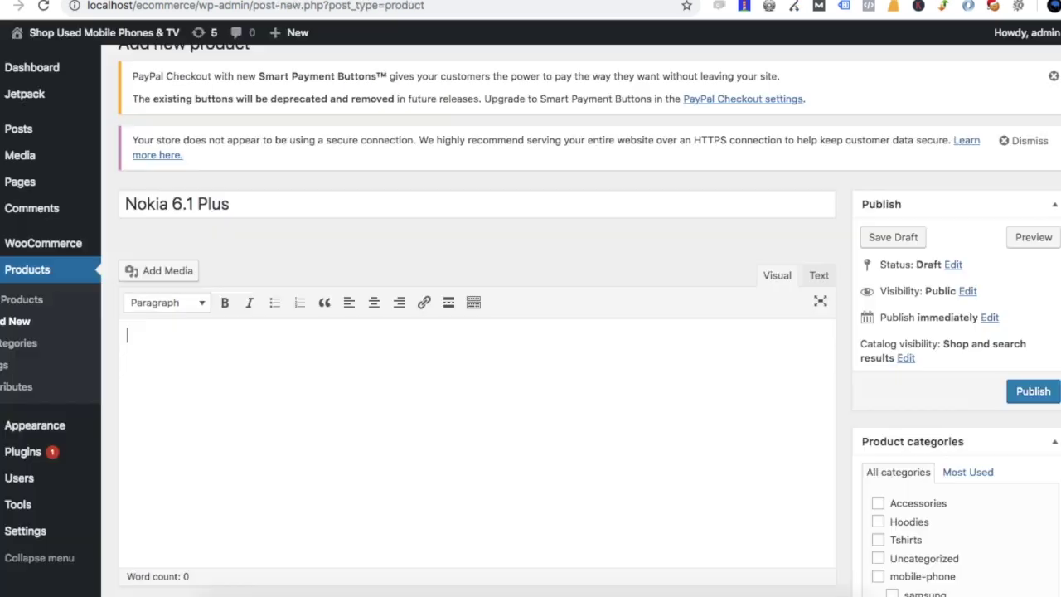
Write five feature lines: Nokia 6.1 Plus Mobile, Finger print Sensor, 64 GB Ram, Dual (Nano Sim), Full HD Display
type("Nokia 6.1 Plus Mobile")
key("Return")
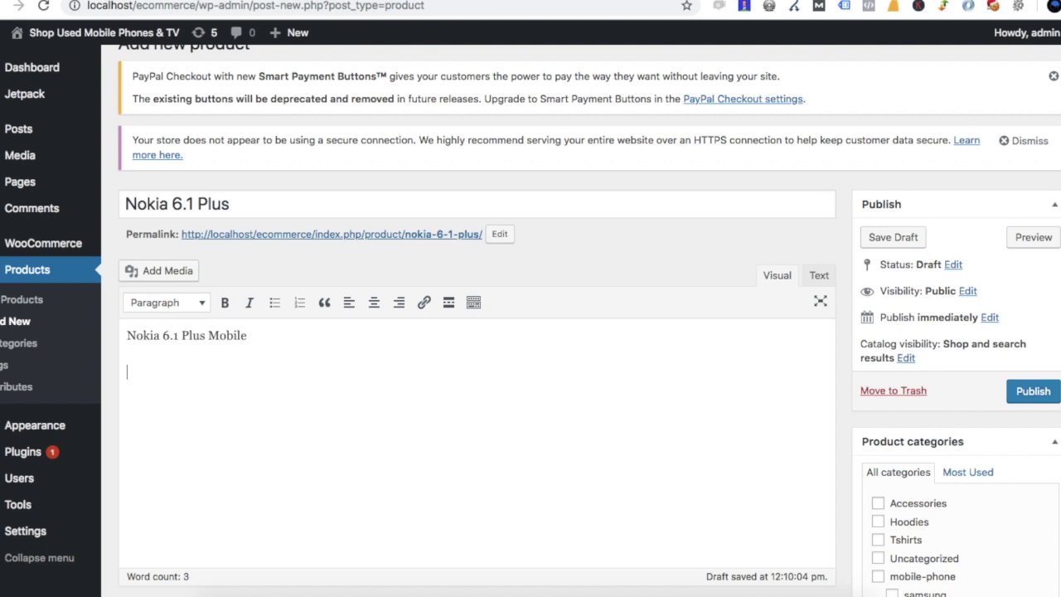
type("Finger print Sensor")
key("Return")
type("64 GB Ram")
key("Return")
type("Dual (Nano Sim)")
key("Return")
type("Full HD Display")
scroll(970, 170, "down", 1)
scroll(970, 170, "down", 2)
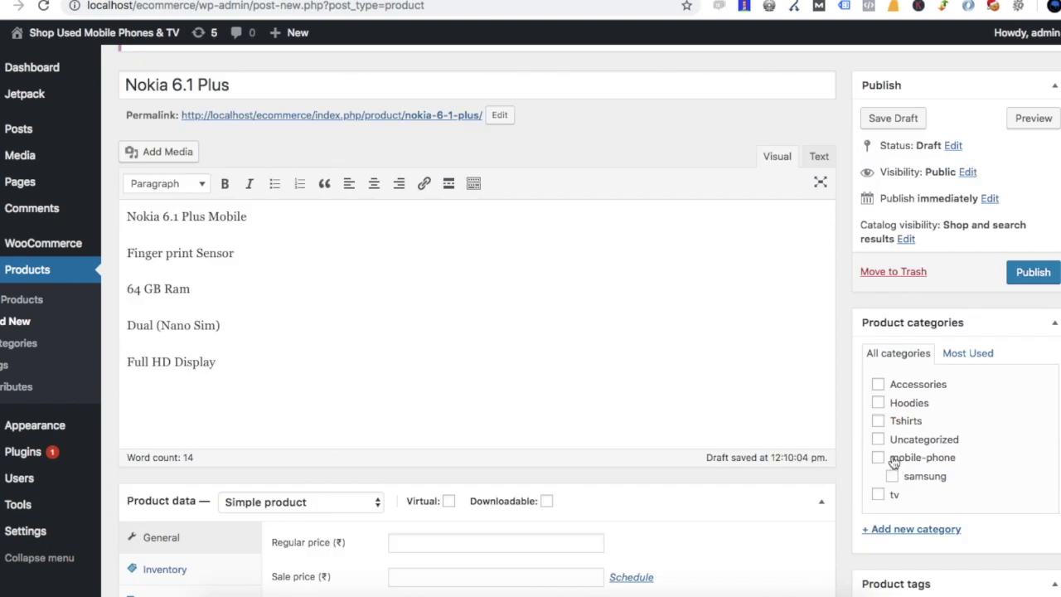
Create a nokia product category under mobile-phone and assign it to the product
left_click(920, 531)
scroll(972, 450, "down", 3)
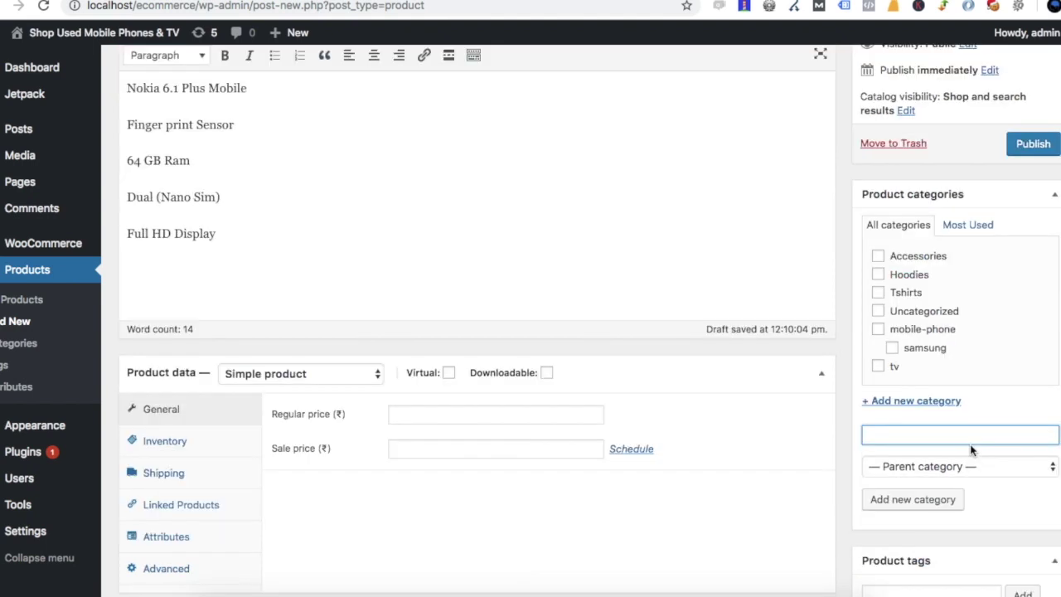
type("nokia")
left_click(949, 466)
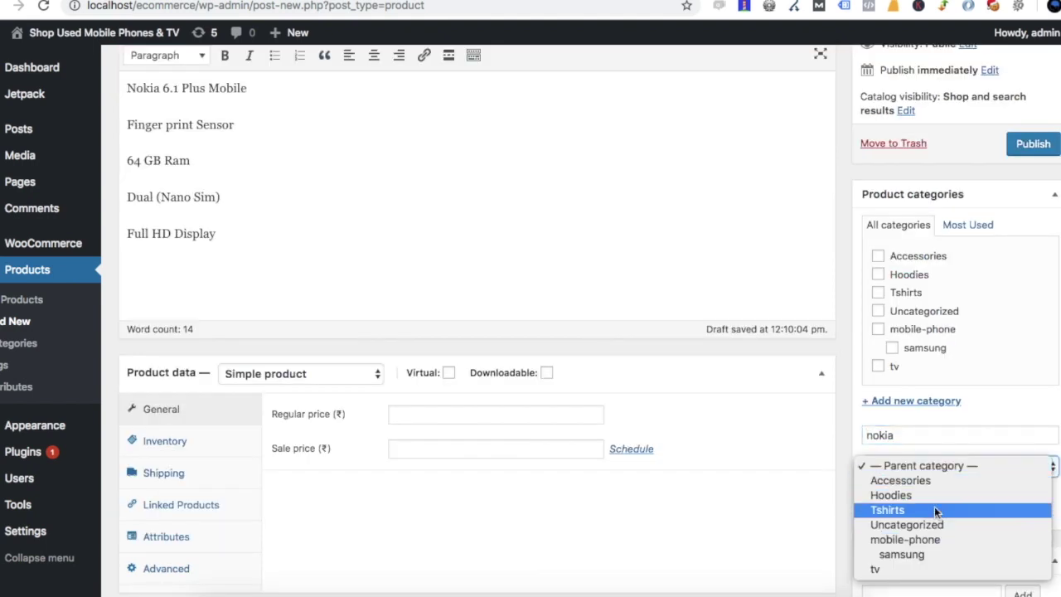
left_click(912, 539)
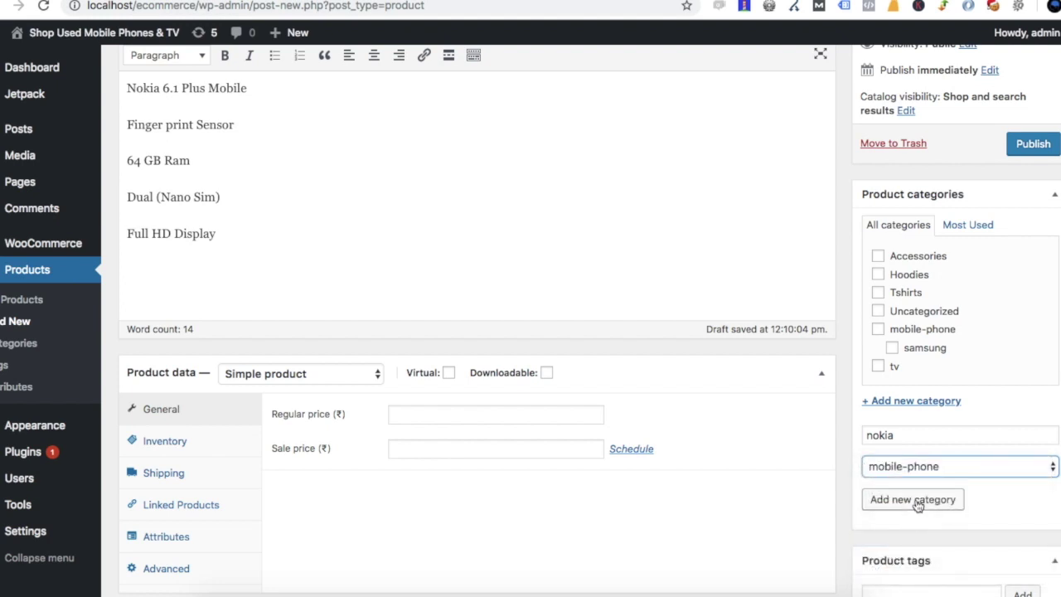
key("Return")
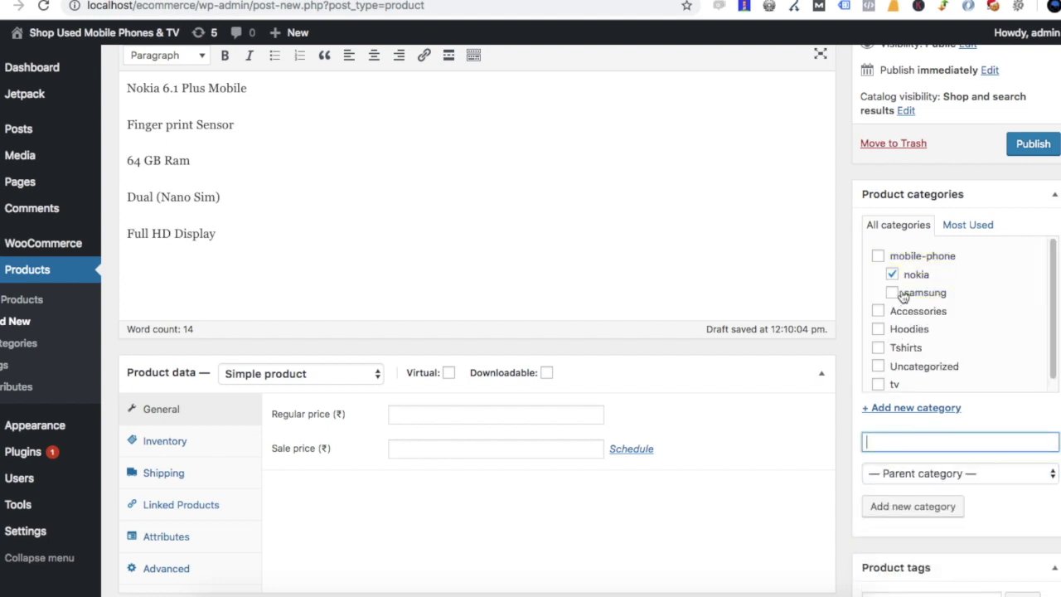
Set the regular price to 14000 and the sale price to 12000
left_click(492, 412)
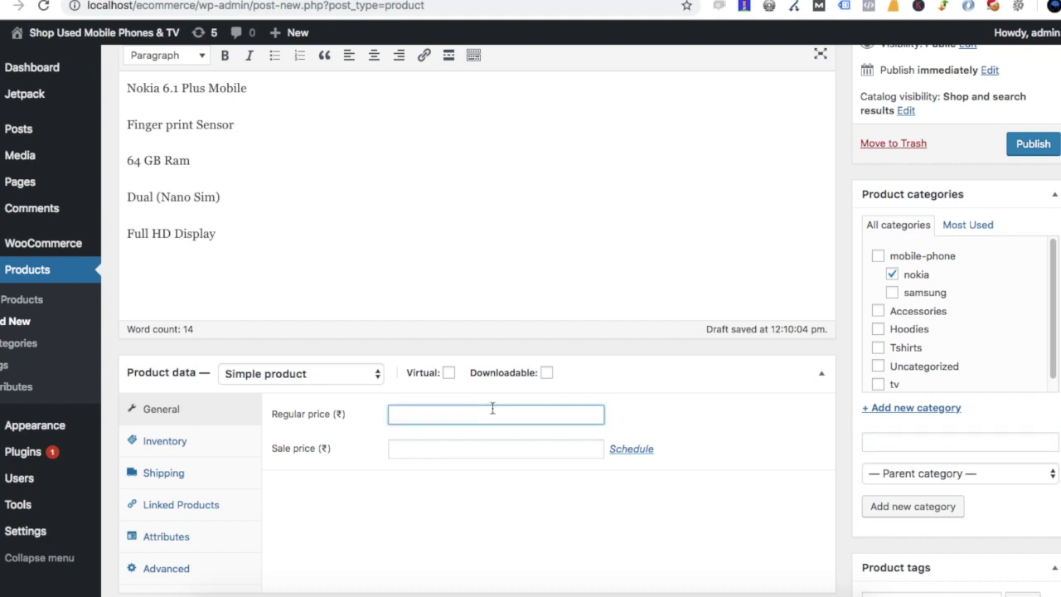
type("14000")
left_click(495, 449)
type("12000")
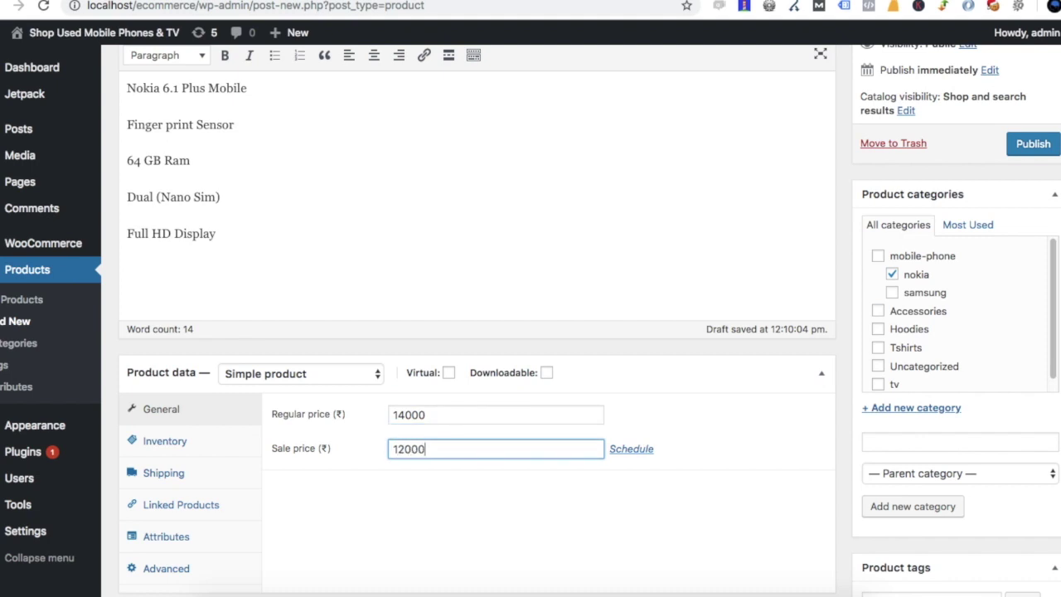
Enter SMUDMBNK0001 as the SKU in the Inventory settings
left_click(170, 445)
scroll(466, 403, "down", 1)
left_click(453, 382)
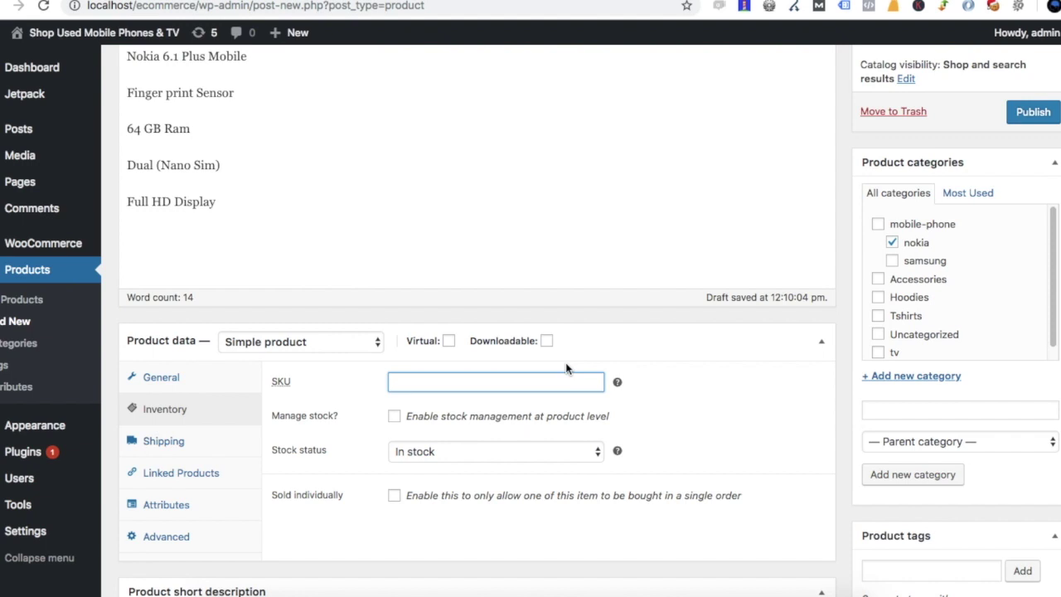
type("U")
type("SM")
type("UDM")
scroll(521, 406, "down", 3)
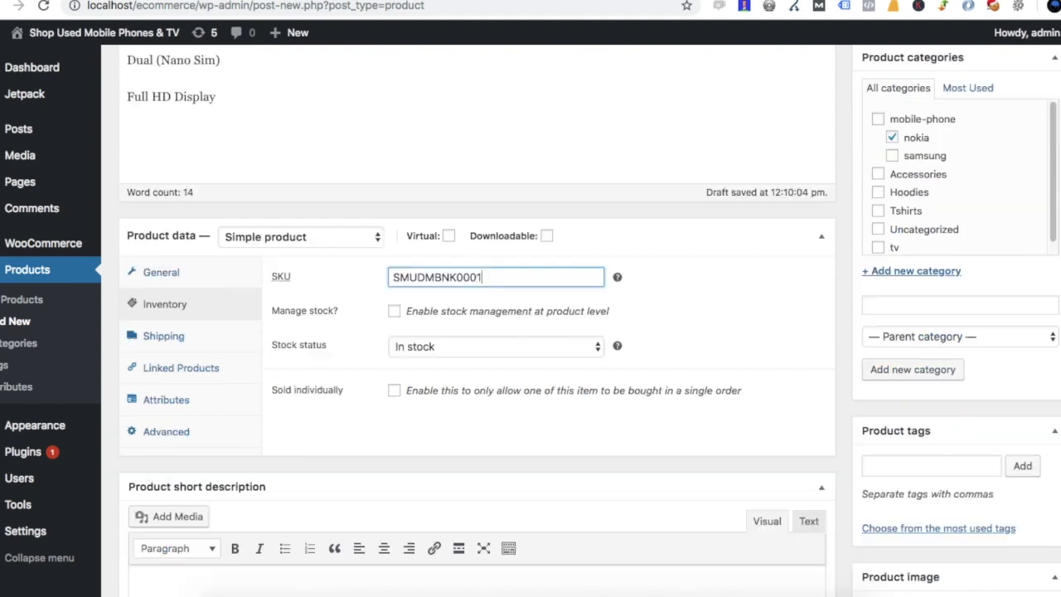
Add and save a custom Display attribute: FULL HD Smart Display | 16MP Front Camera | 64 GB Internal Memory
left_click(196, 341)
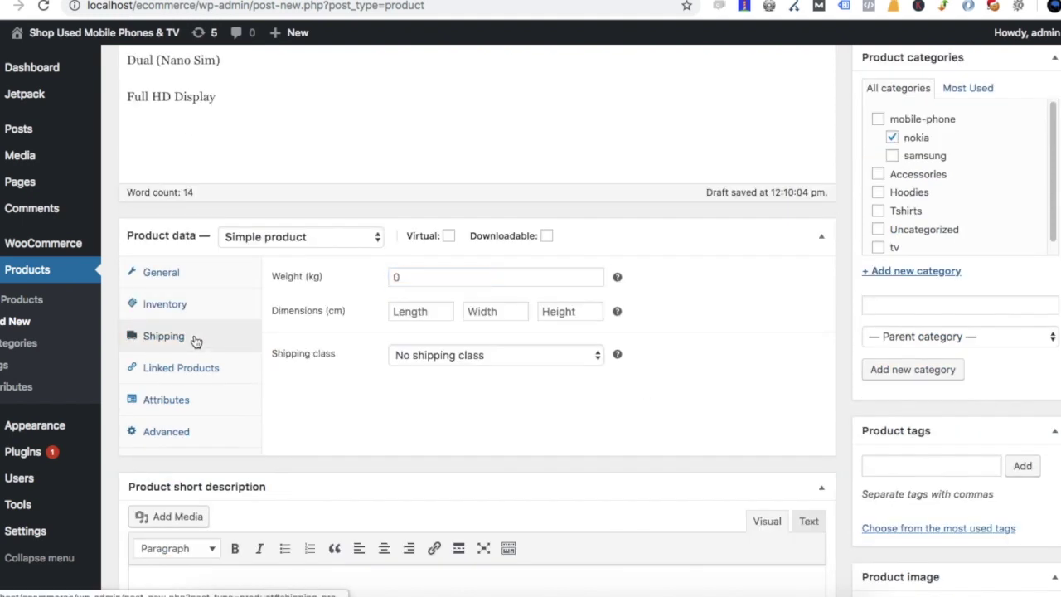
left_click(187, 369)
left_click(187, 399)
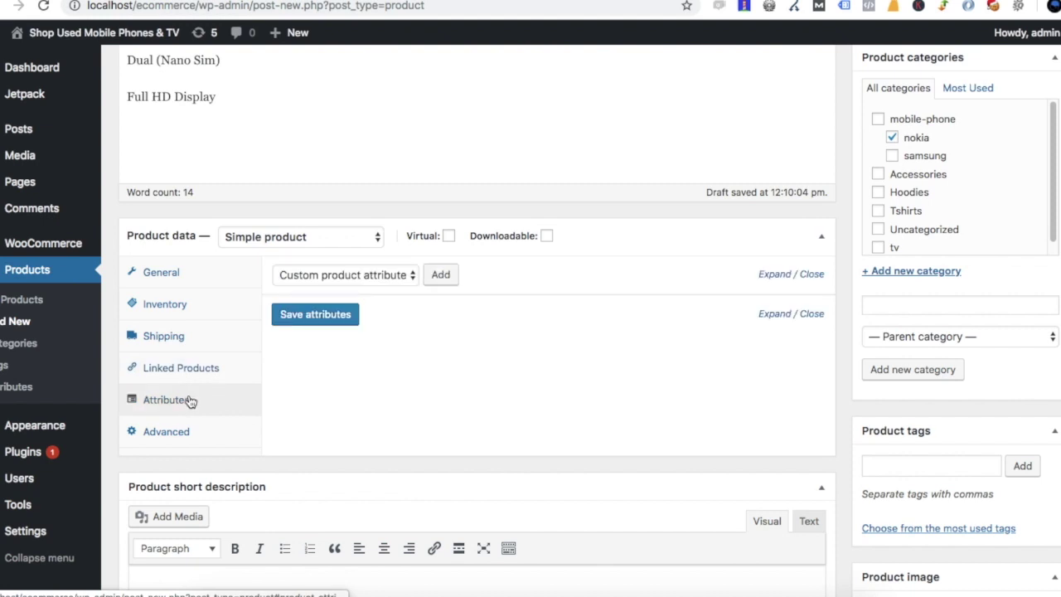
left_click(442, 276)
left_click(383, 369)
type("Display")
key("Tab")
type("FULL HD Smart Display | 16MP ")
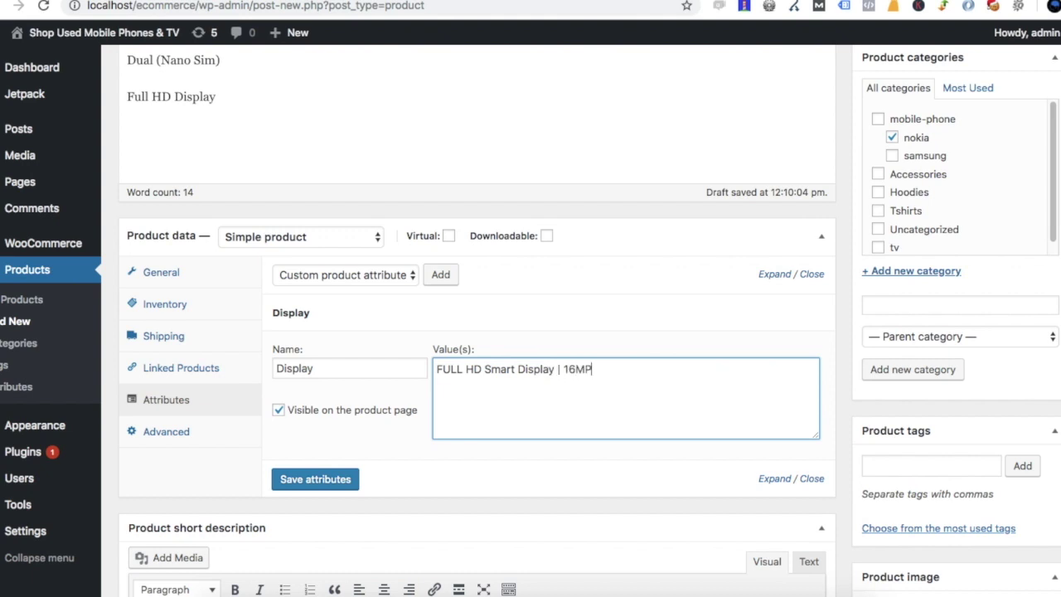
type("Front Camera | 64")
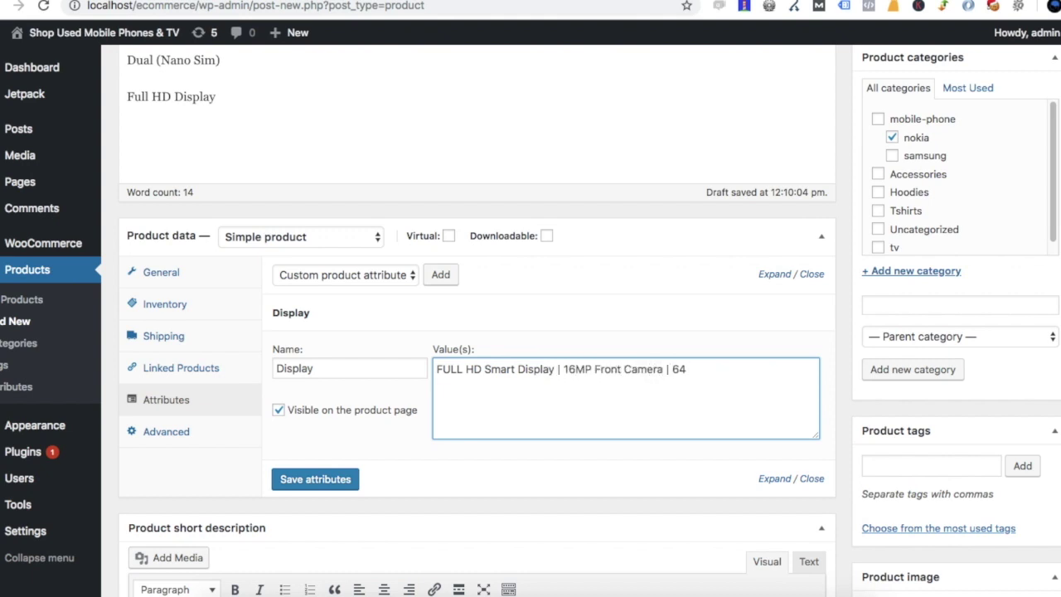
type(" GB Internal Memory")
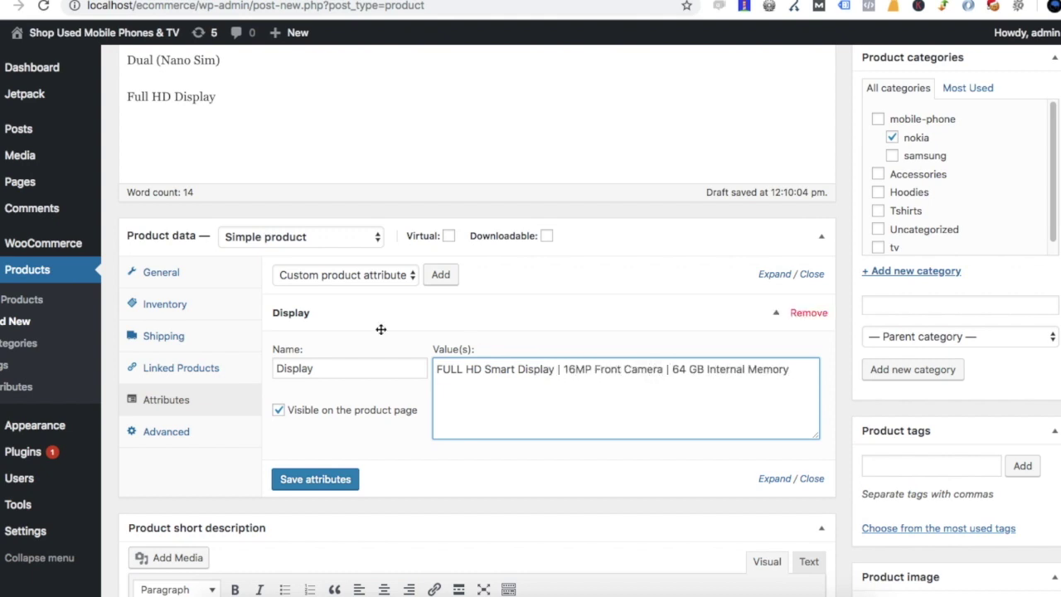
scroll(378, 325, "down", 3)
left_click(323, 347)
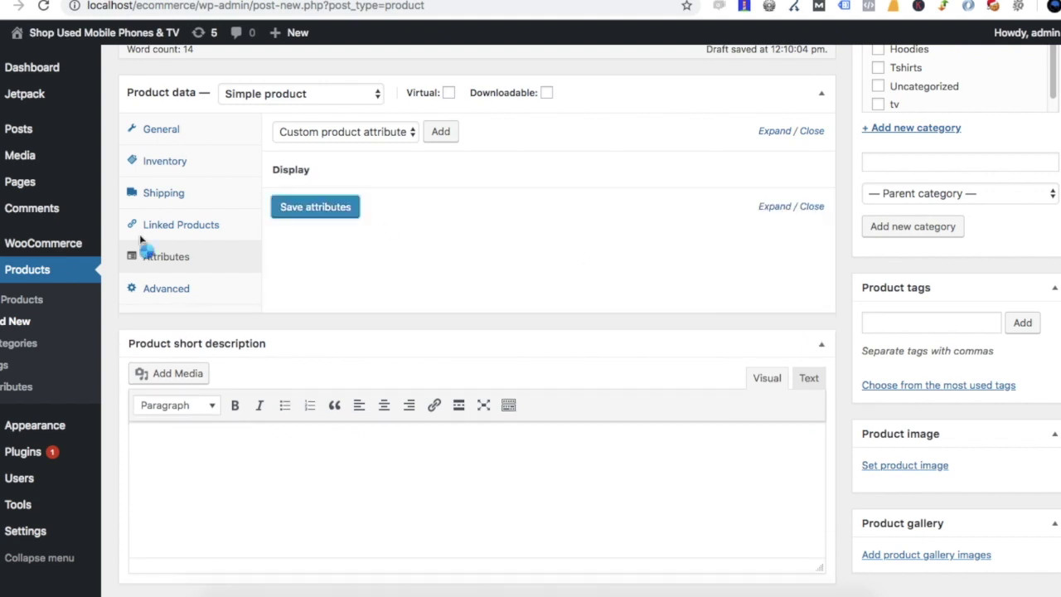
left_click(154, 290)
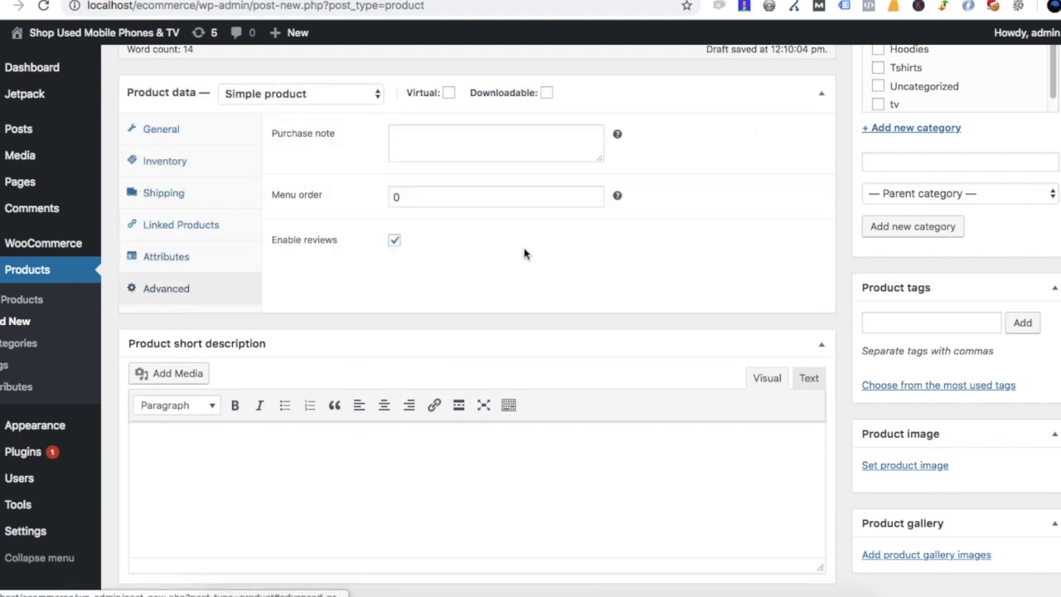
scroll(536, 252, "down", 1)
Tag the product with mobiles, nokia and used phone
left_click(354, 442)
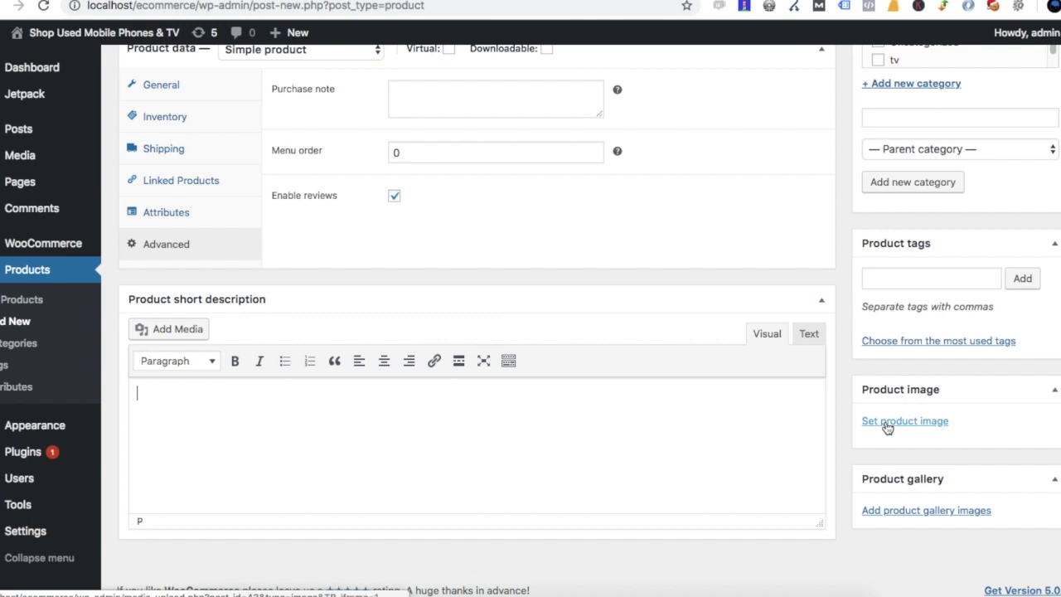
left_click(922, 279)
type("mobiles")
key("Return")
type("nokia")
key("Return")
type("used phone")
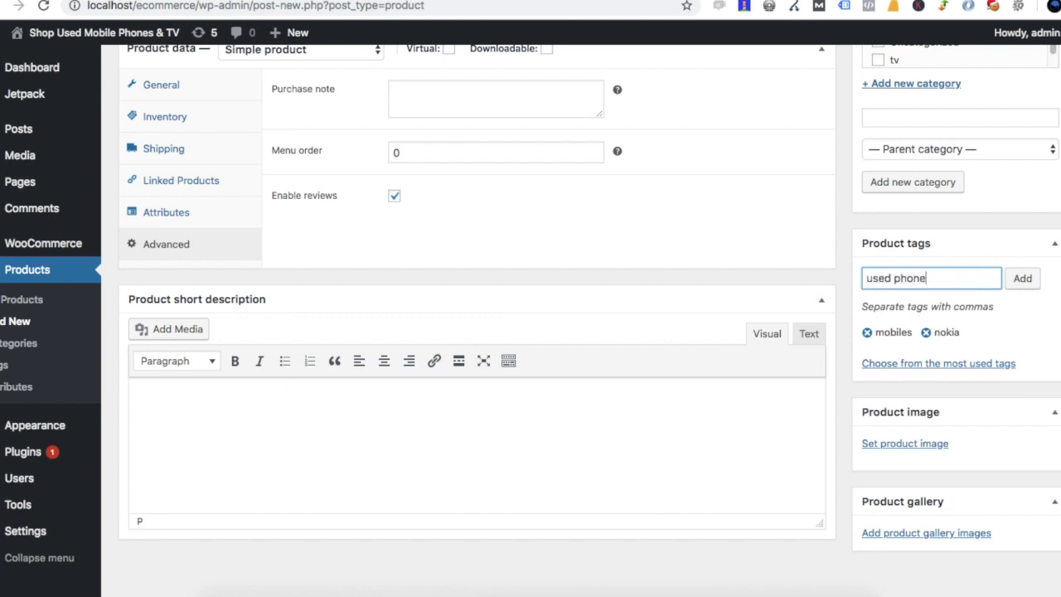
key("Return")
Publish the Nokia 6.1 Plus product and view the store homepage
scroll(879, 332, "down", 1)
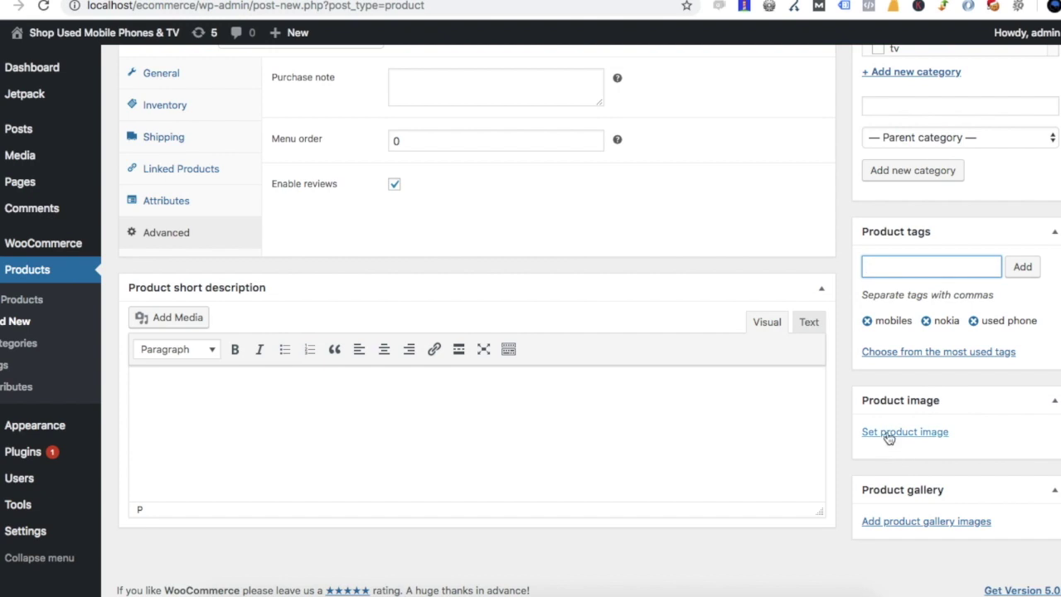
scroll(904, 441, "up", 10)
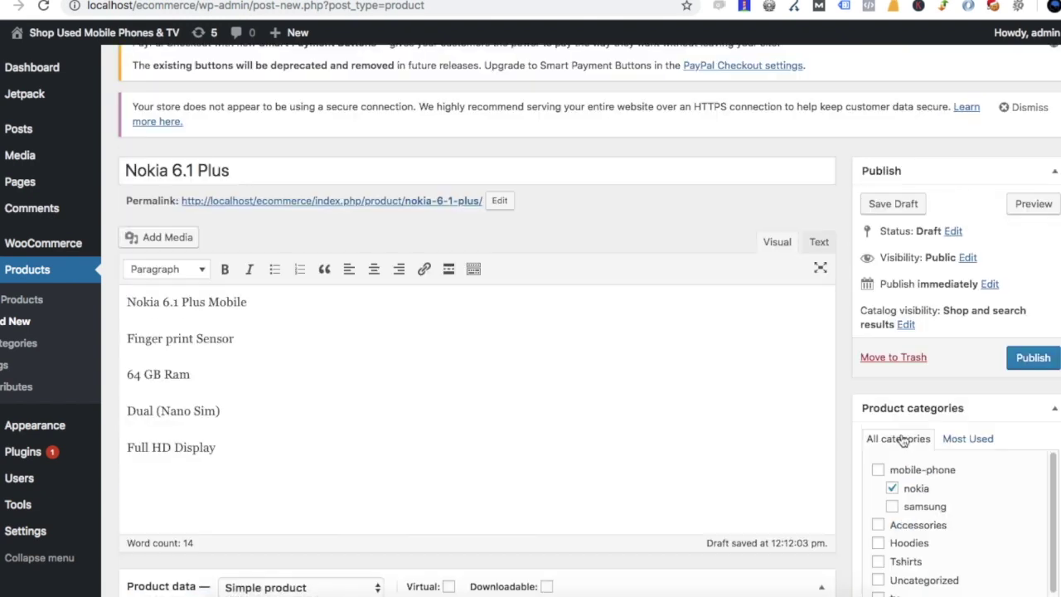
left_click(1028, 361)
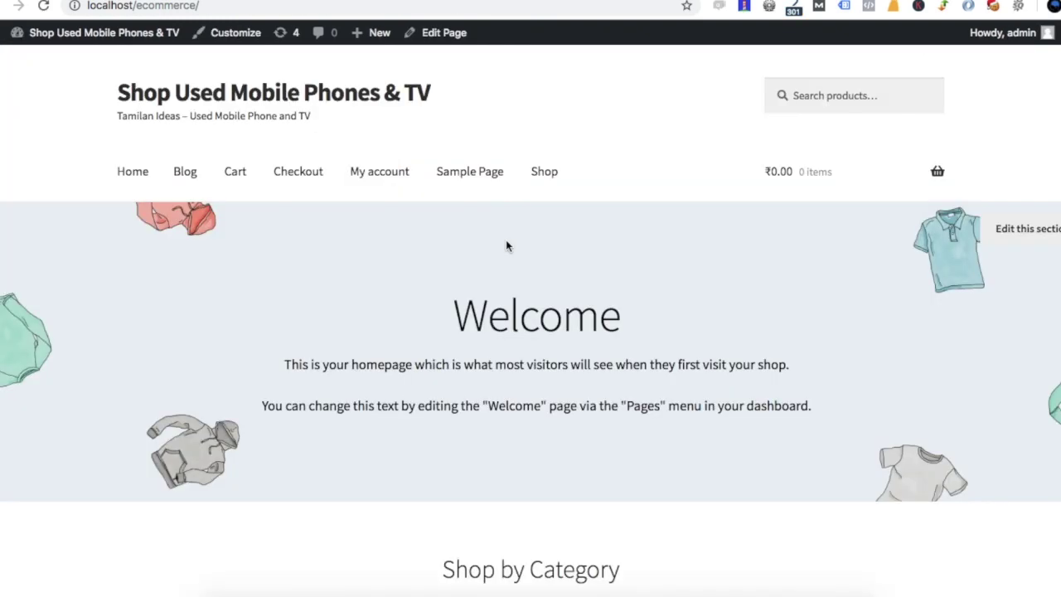
scroll(507, 246, "down", 10)
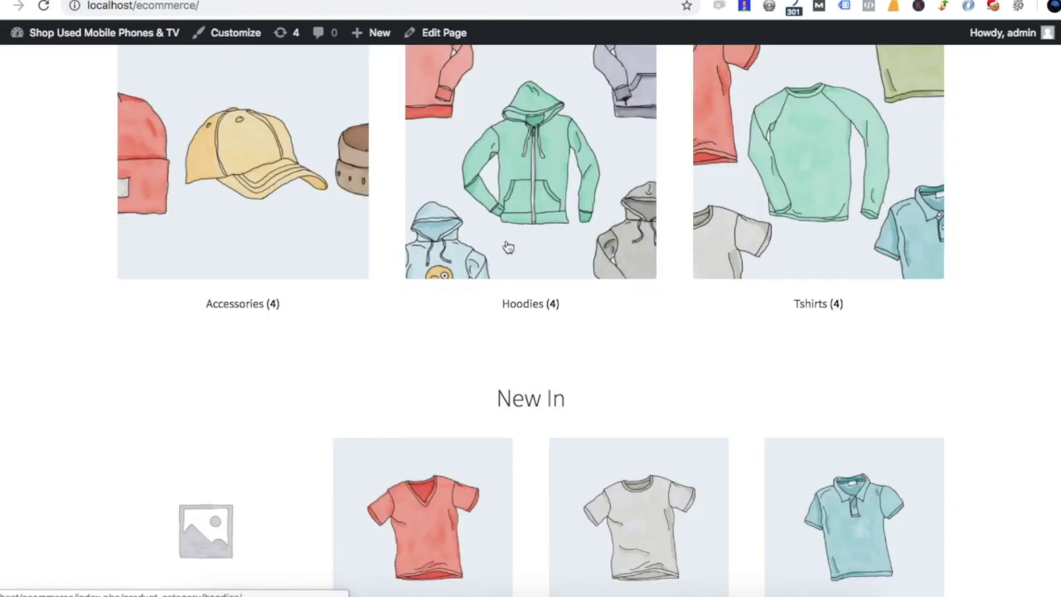
Add the Nokia 6.1 Plus to the cart from the New In row and open the cart
scroll(508, 247, "down", 5)
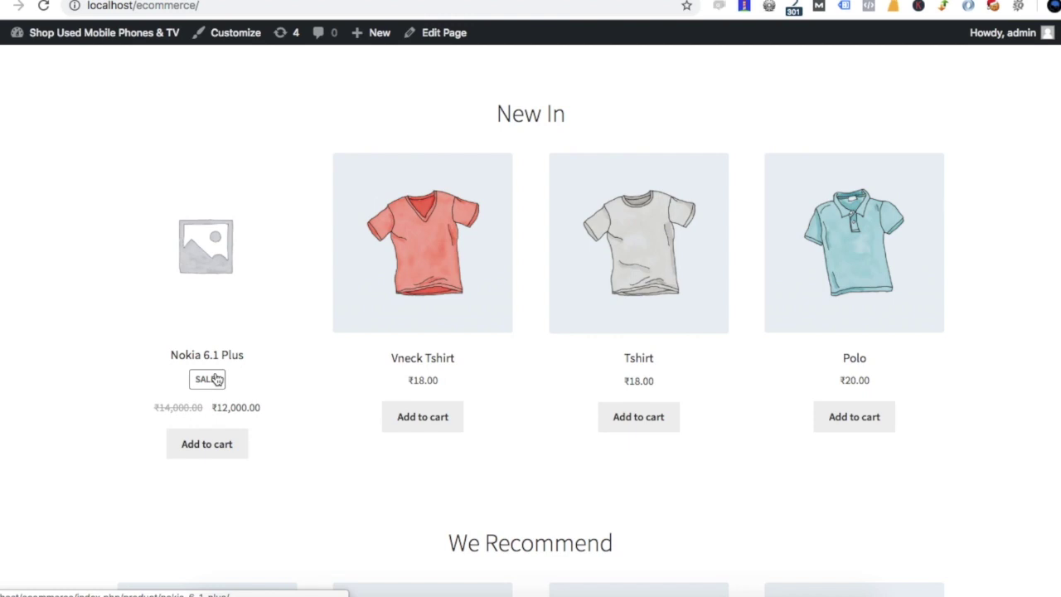
left_click(222, 455)
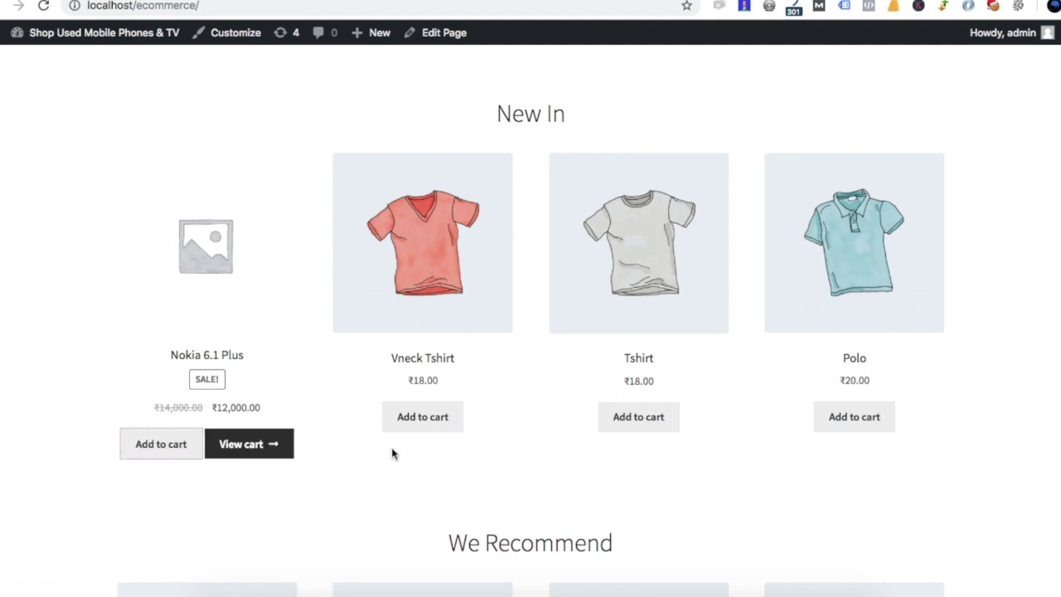
left_click(241, 445)
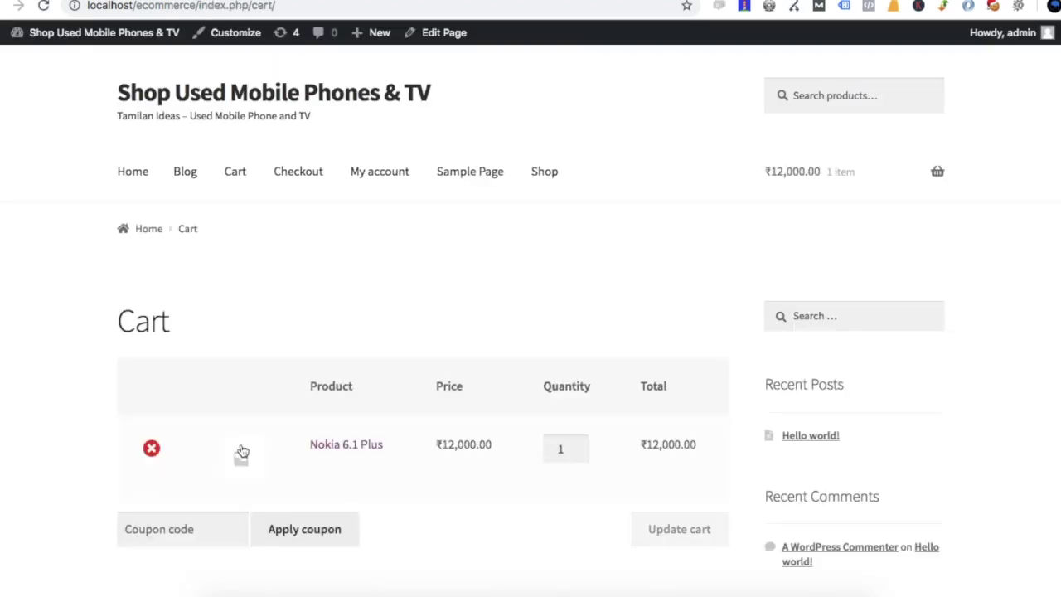
key("alt+Left")
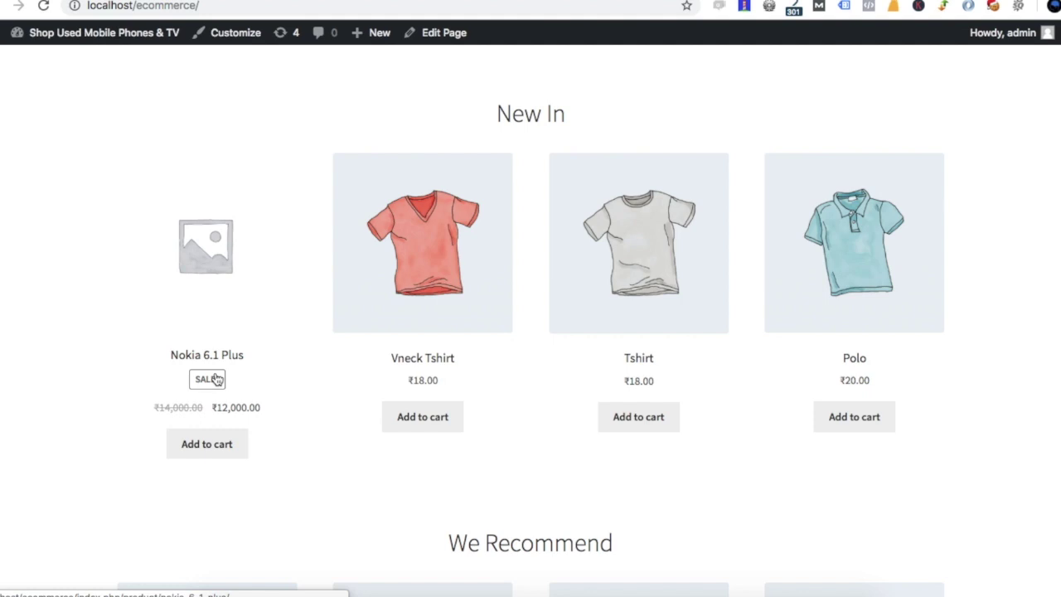
left_click(222, 455)
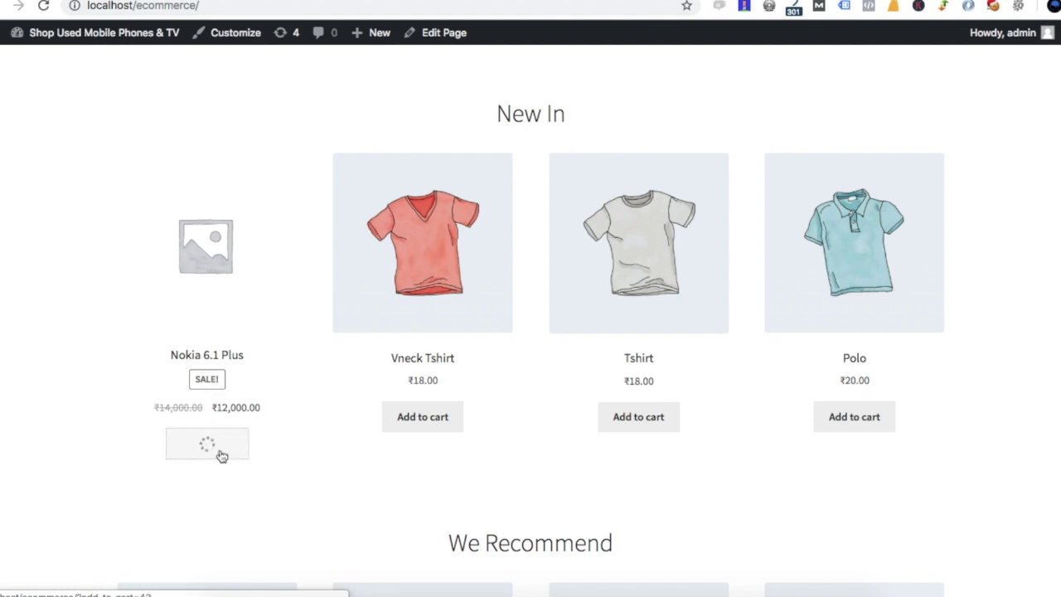
left_click(241, 447)
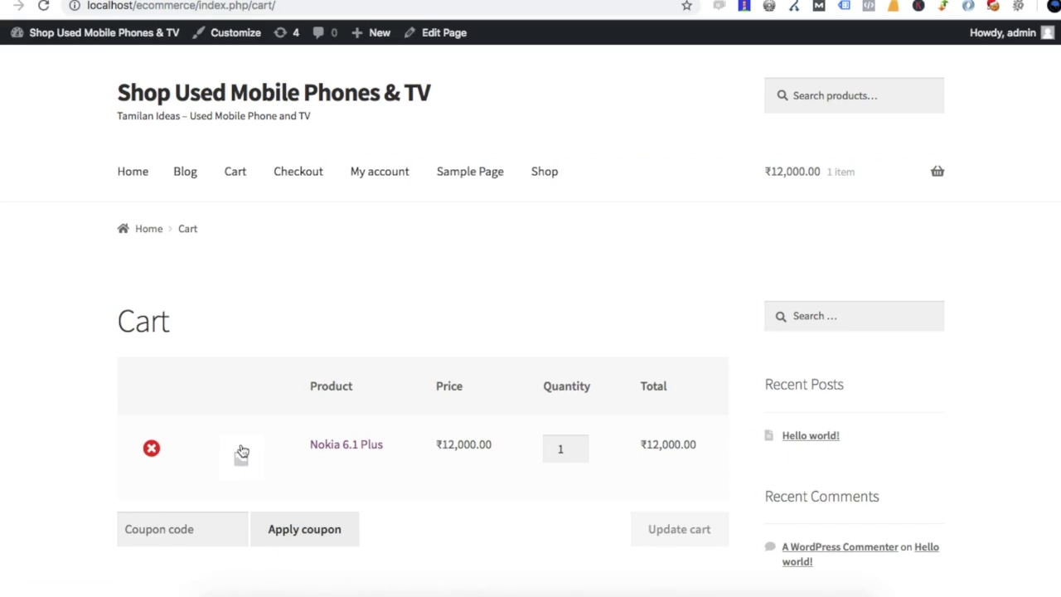
Review the ₹12,000 cart total with free flat-rate shipping and proceed to checkout
scroll(597, 319, "down", 1)
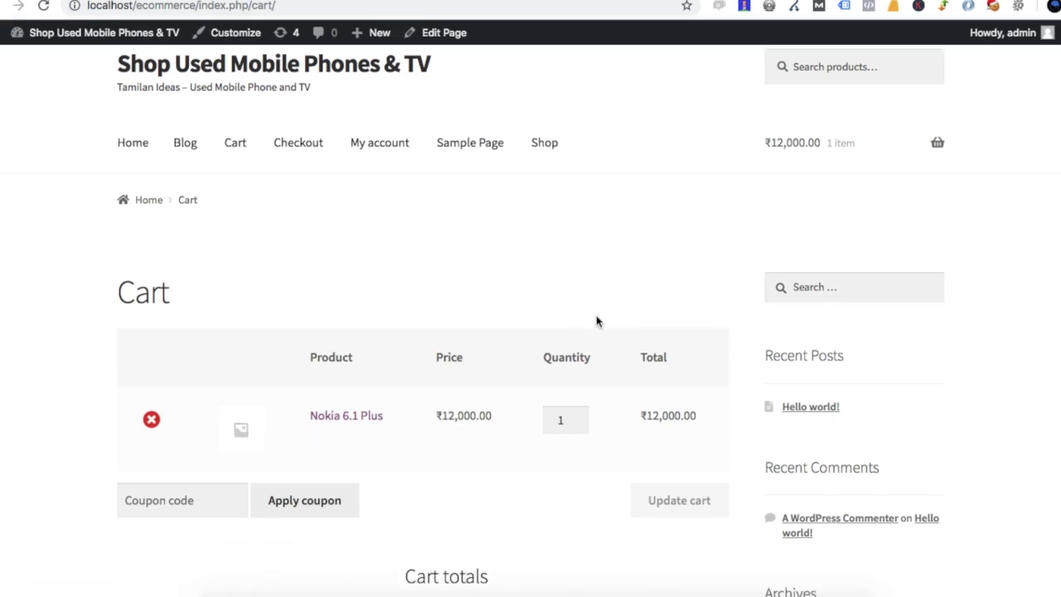
scroll(596, 322, "down", 10)
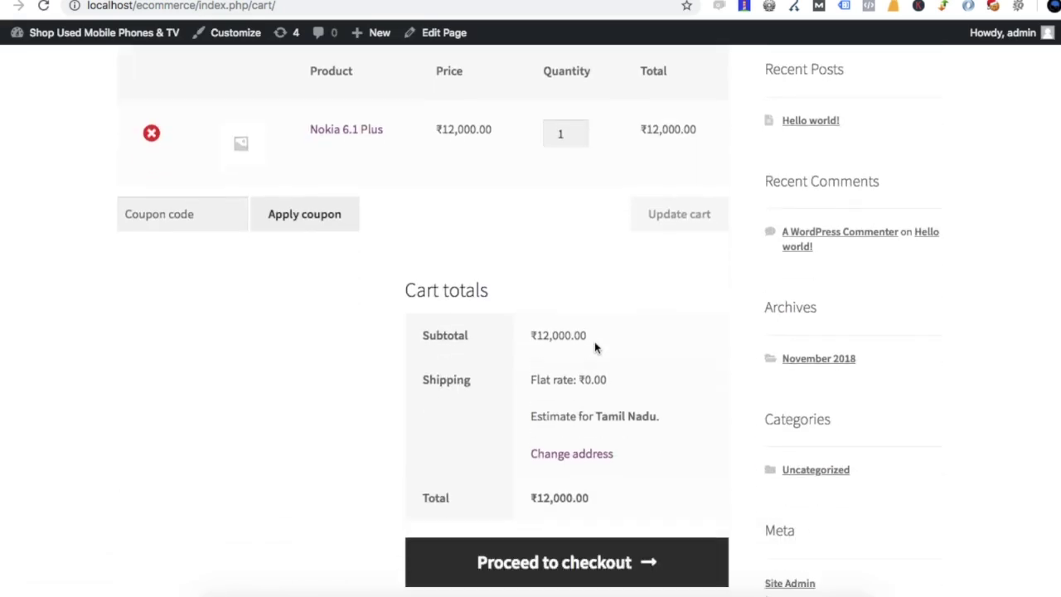
left_click_drag(620, 298, 532, 301)
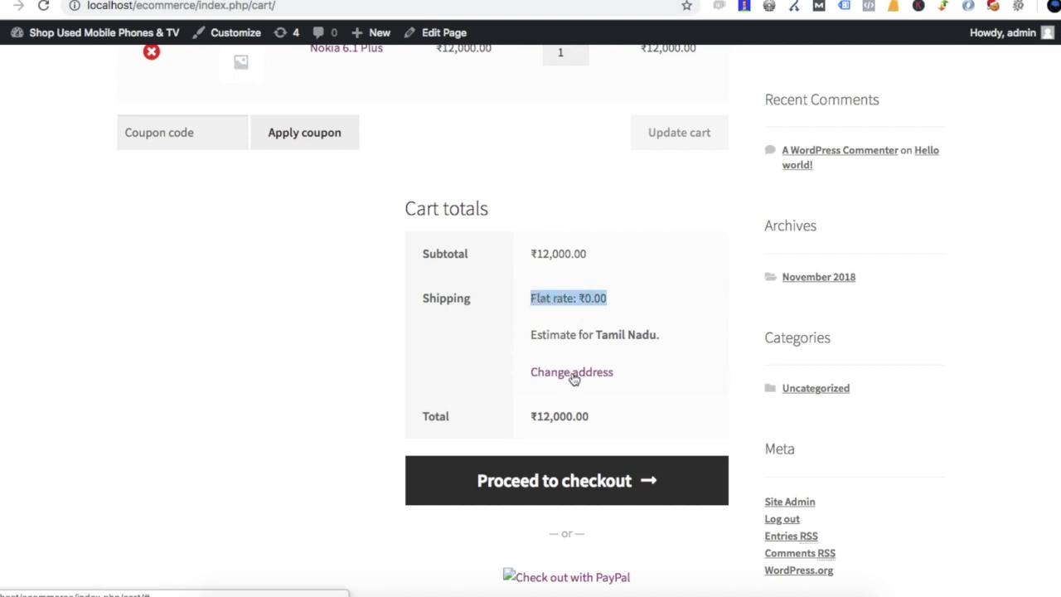
scroll(616, 300, "down", 2)
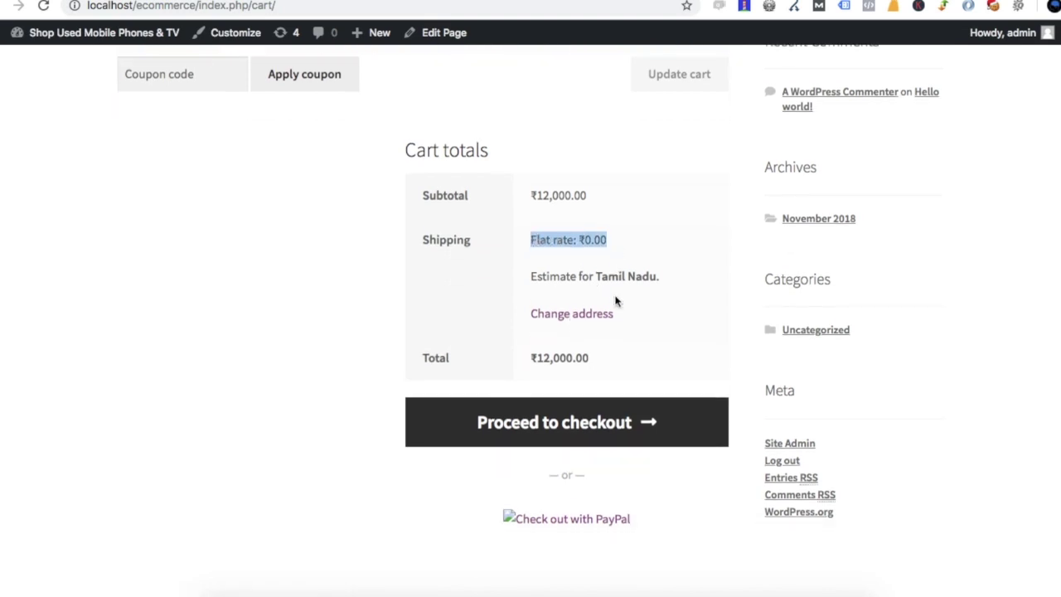
left_click(622, 425)
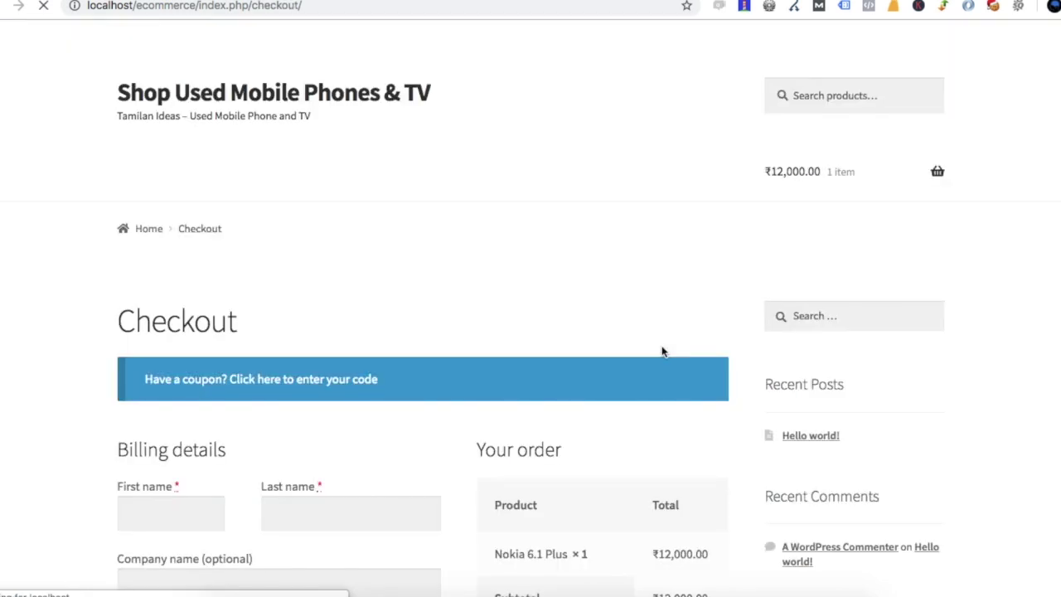
Enter placeholder billing first and last names and company 'safasf'
scroll(662, 351, "down", 5)
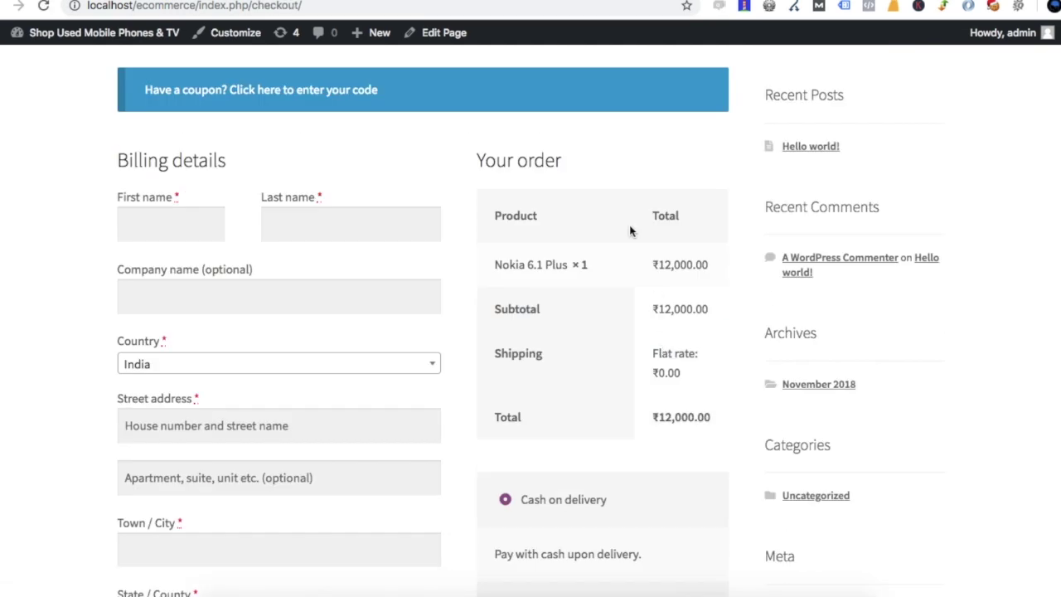
scroll(631, 231, "down", 4)
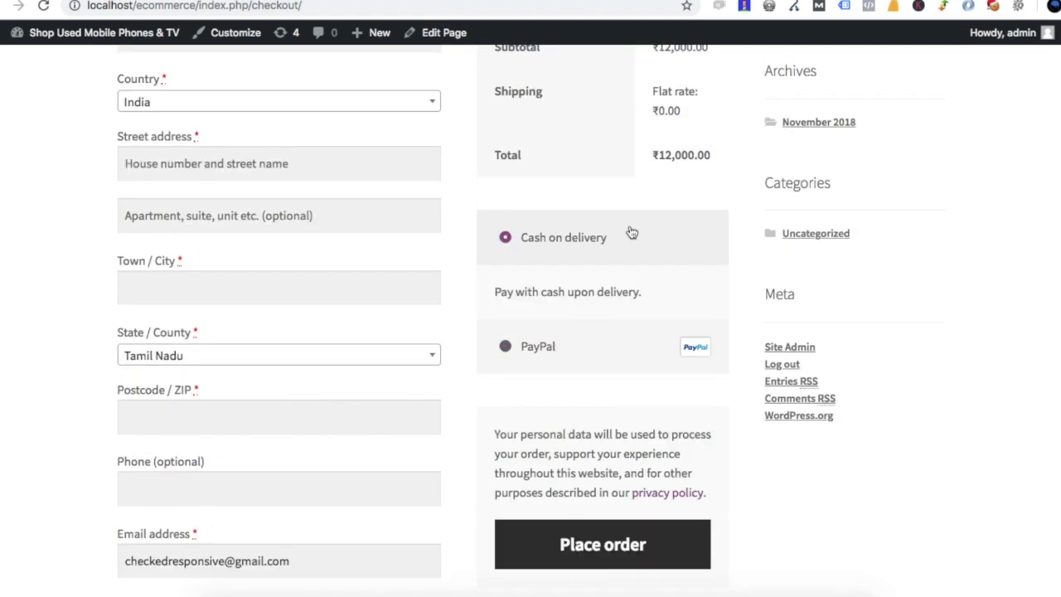
scroll(83, 282, "up", 5)
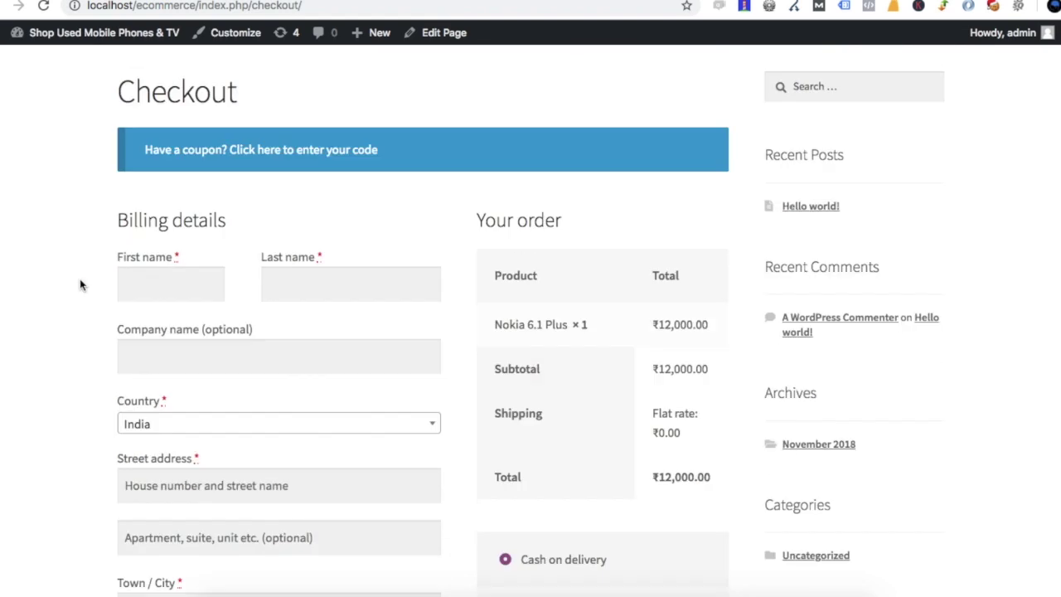
left_click(166, 285)
type("Test")
key("Tab")
type("Test")
key("Tab")
type("safasf")
Enter street address 'sdfas', second line 'dasf', and town/city Chennai
scroll(232, 363, "down", 2)
left_click(232, 354)
type("sdfas")
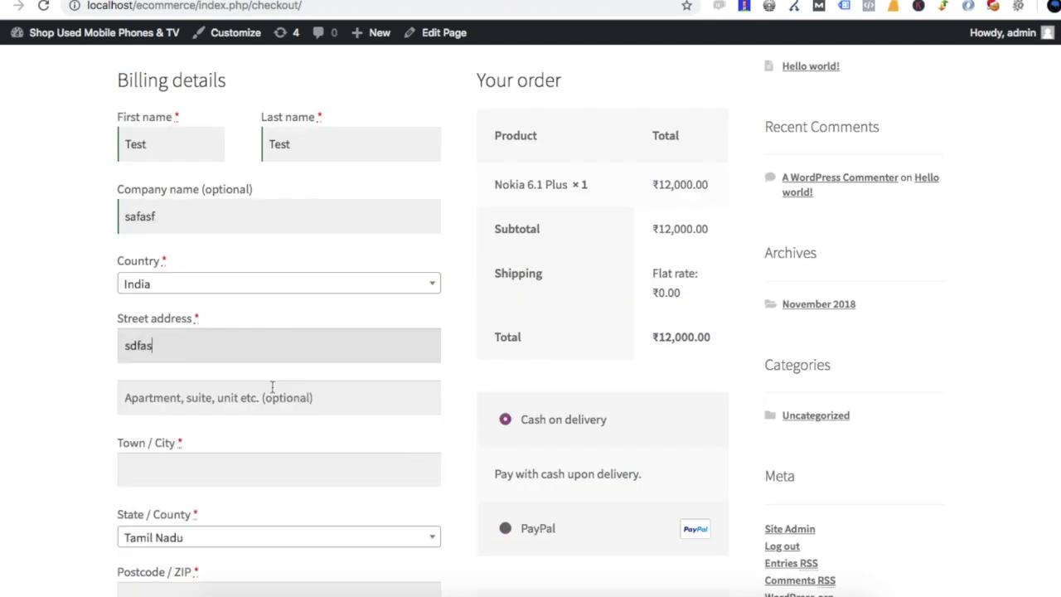
left_click(273, 389)
type("dasf")
key("Tab")
type("Chennai")
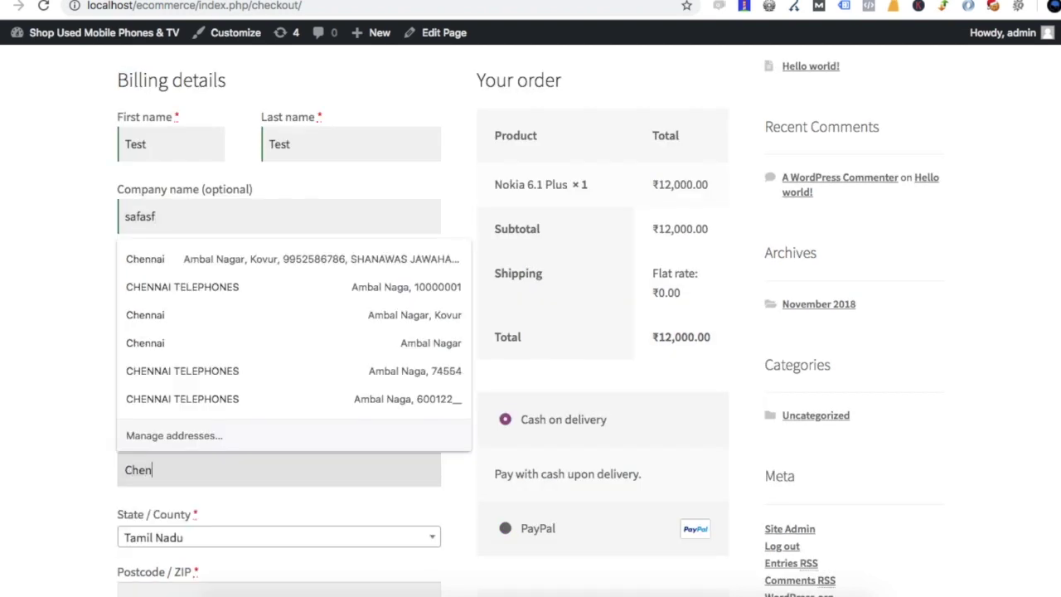
key("Tab")
Correct the postcode to 601232 and place the Nokia 6.1 Plus order
scroll(278, 348, "down", 2)
left_click(229, 454)
type("3234223")
key("Tab")
key("shift+Tab")
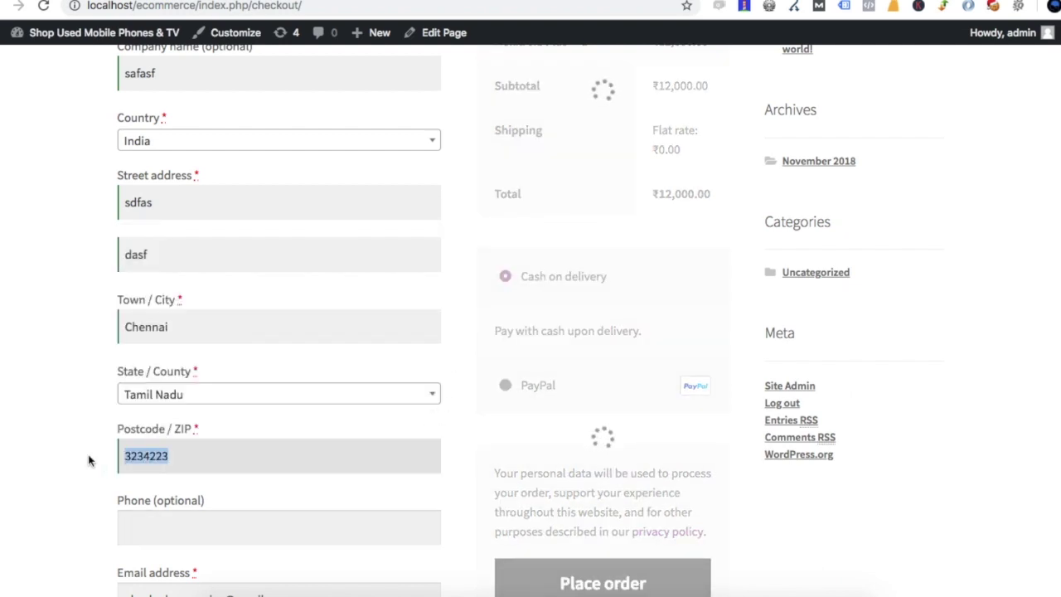
type("601232")
key("Tab")
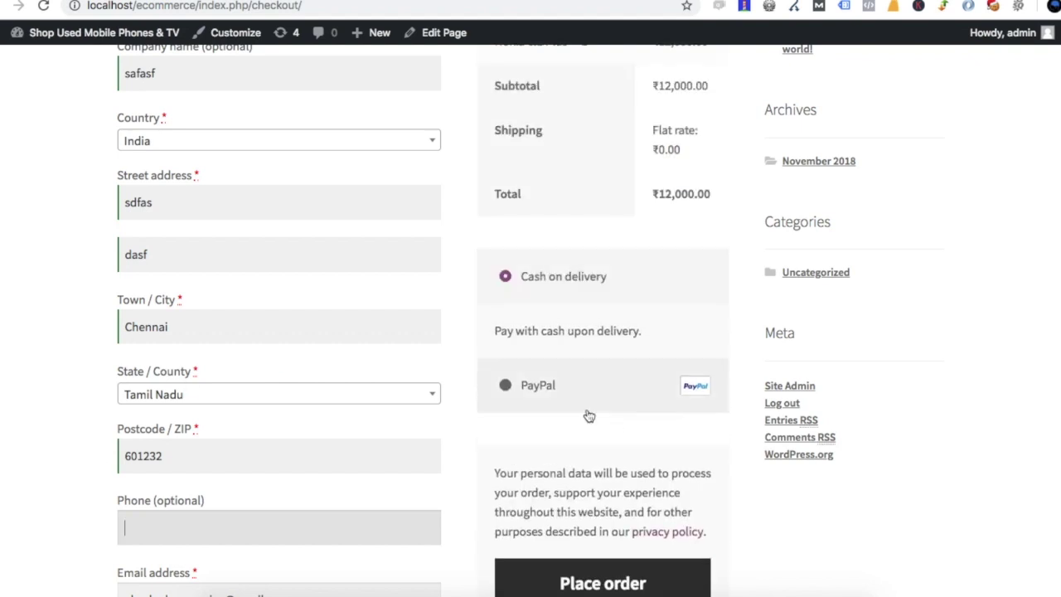
scroll(274, 327, "down", 4)
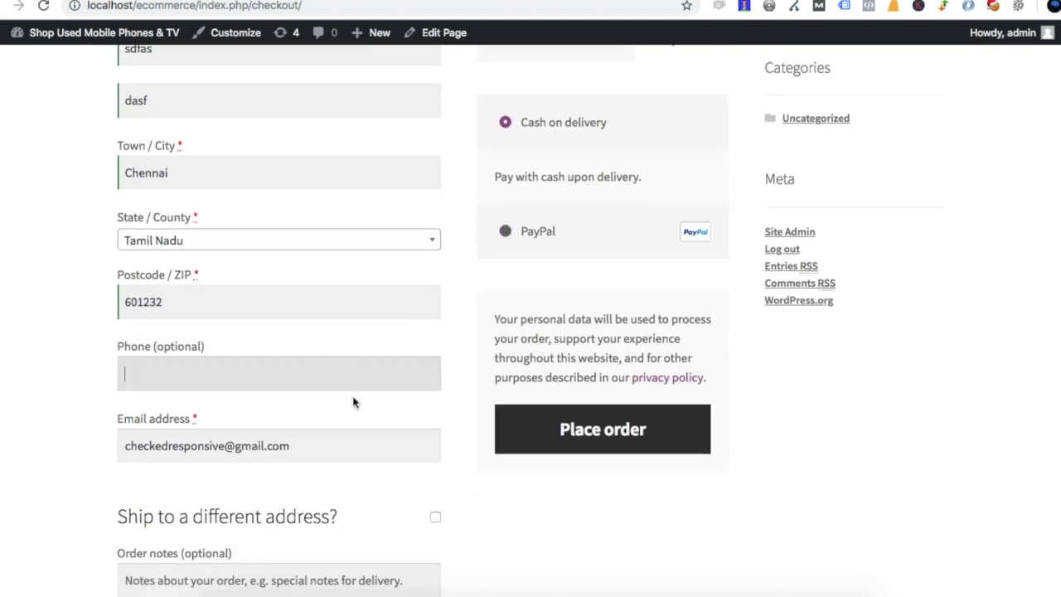
scroll(571, 431, "down", 3)
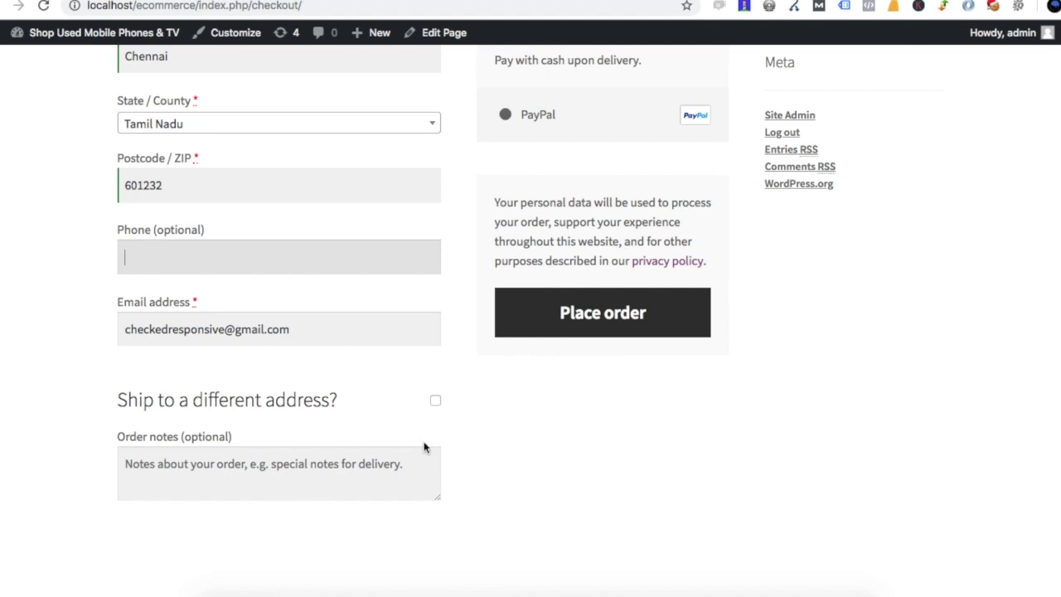
left_click(665, 319)
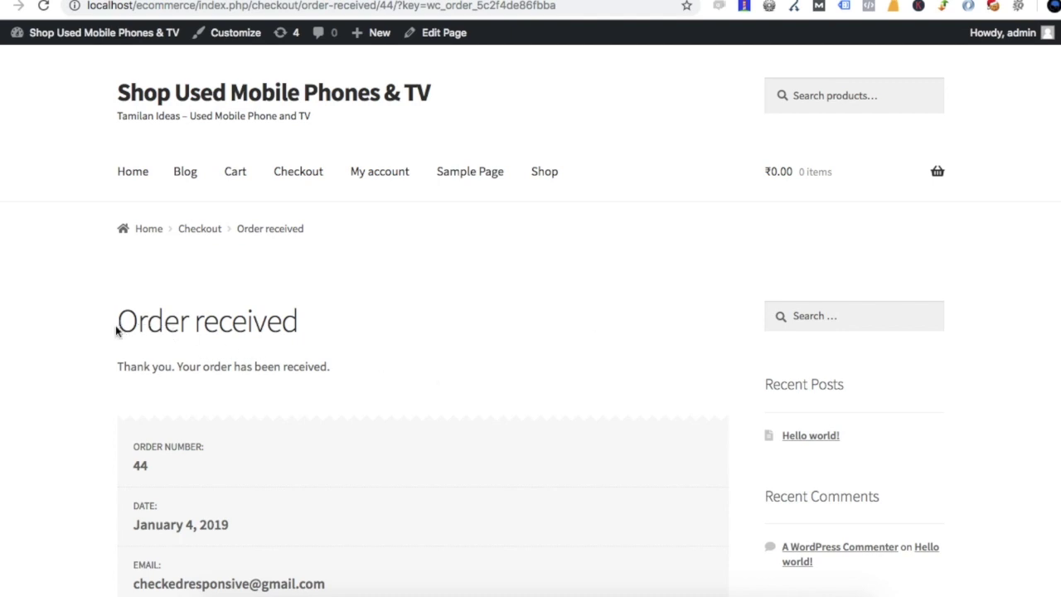
Review the order #44 confirmation, then return to the Edit product admin tab
scroll(419, 365, "down", 5)
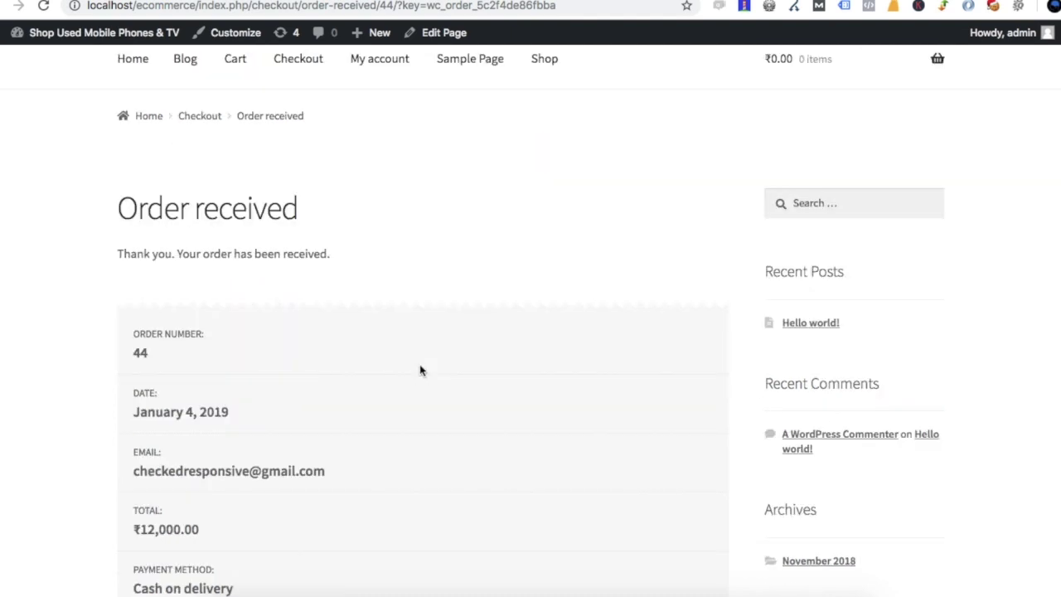
scroll(420, 370, "down", 8)
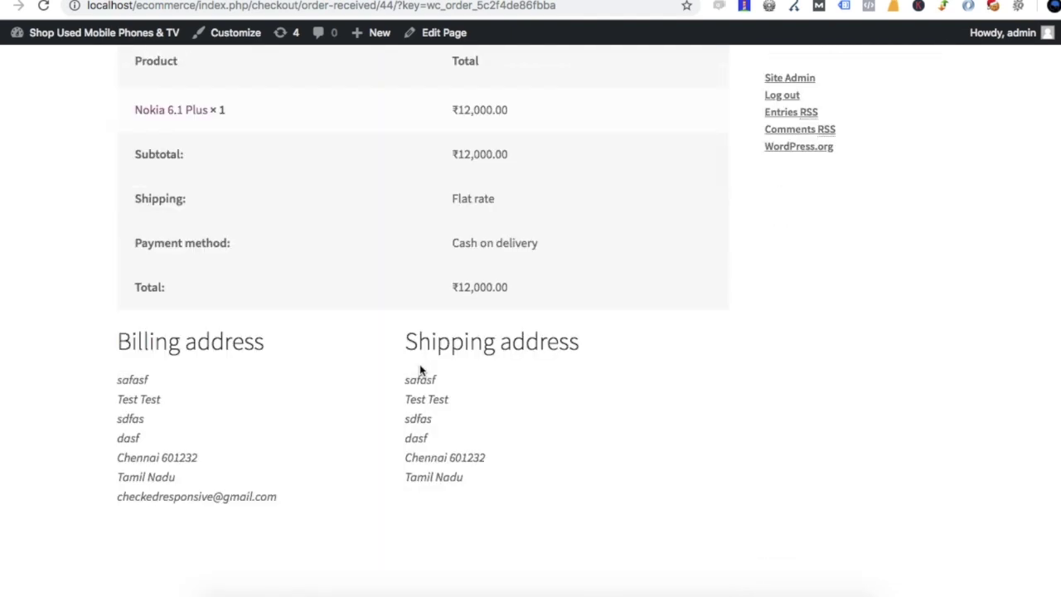
scroll(420, 371, "up", 15)
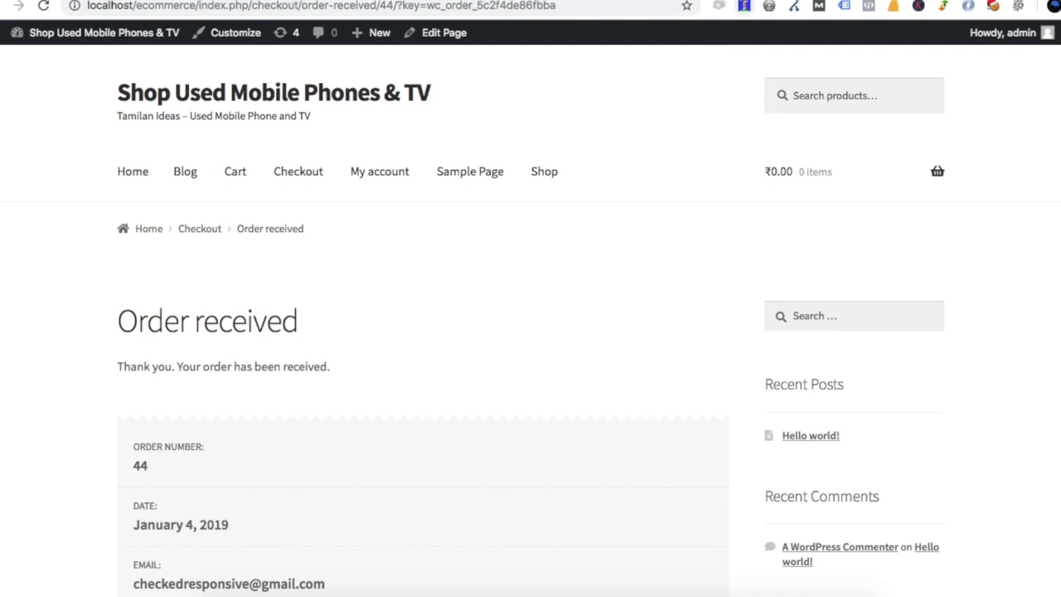
left_click(742, 2)
Open order #44 from WooCommerce Orders and check its status options, leaving it Processing
mouse_move(40, 244)
left_click(120, 248)
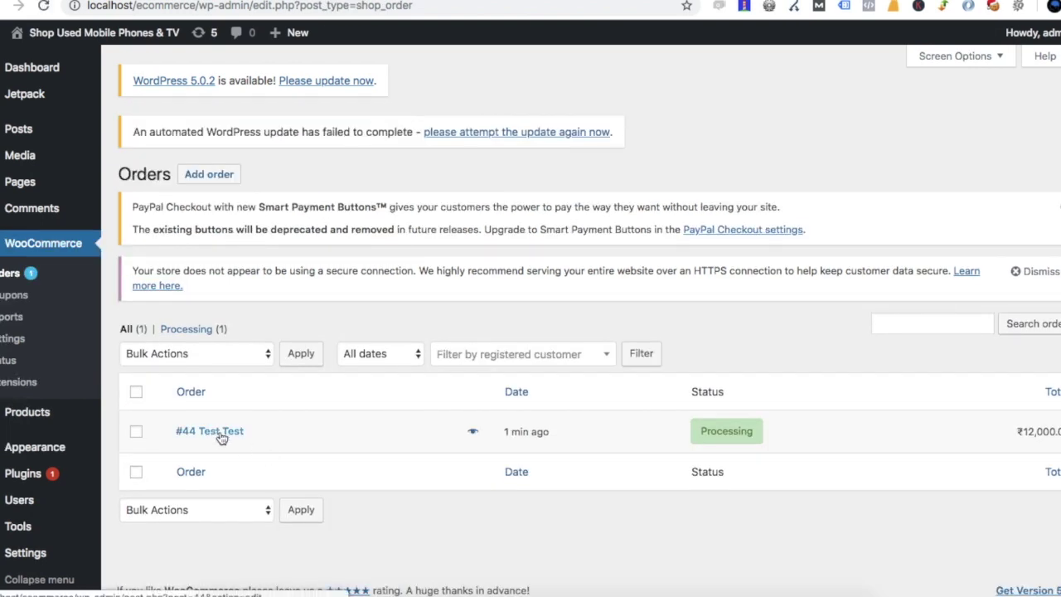
left_click(217, 432)
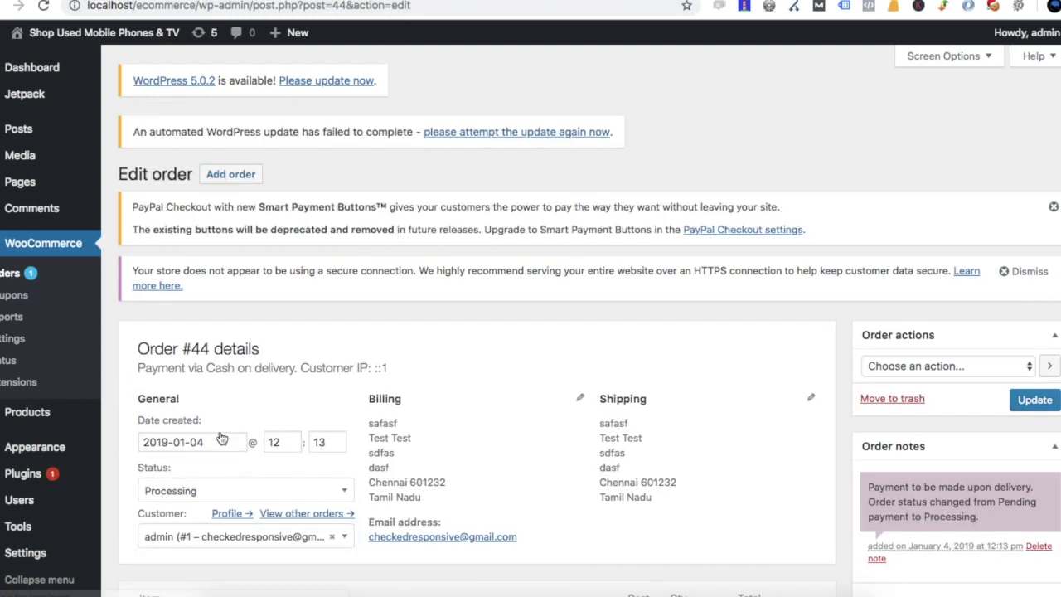
scroll(221, 438, "down", 5)
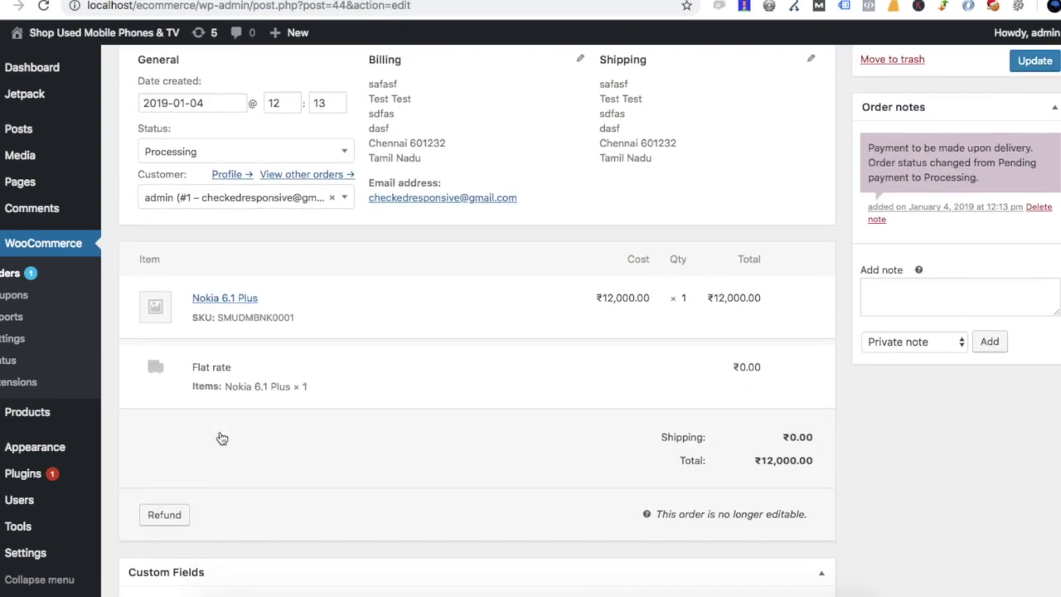
scroll(221, 438, "up", 2)
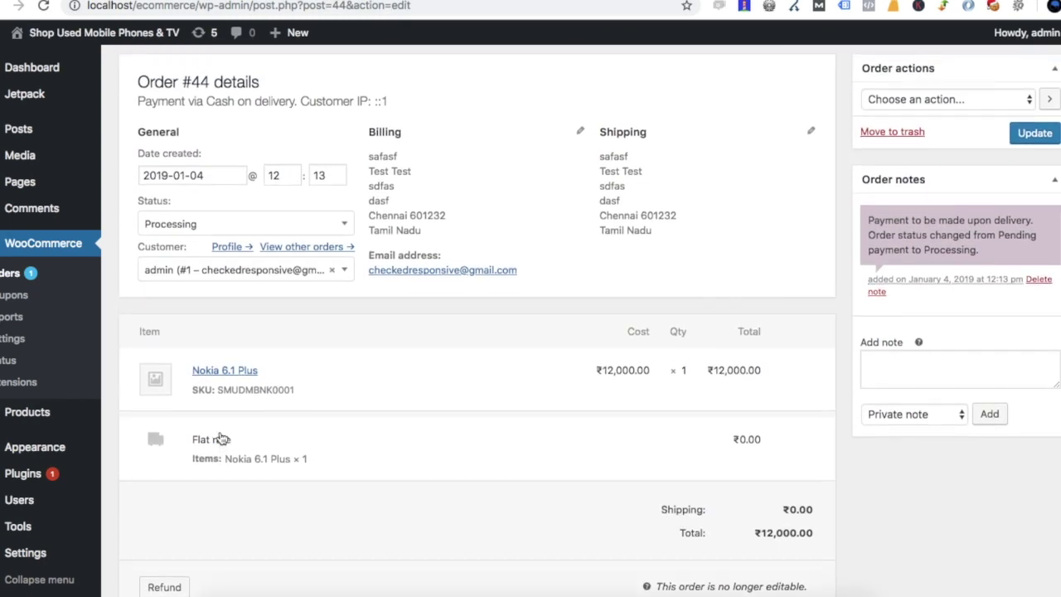
left_click(171, 224)
scroll(210, 330, "down", 1)
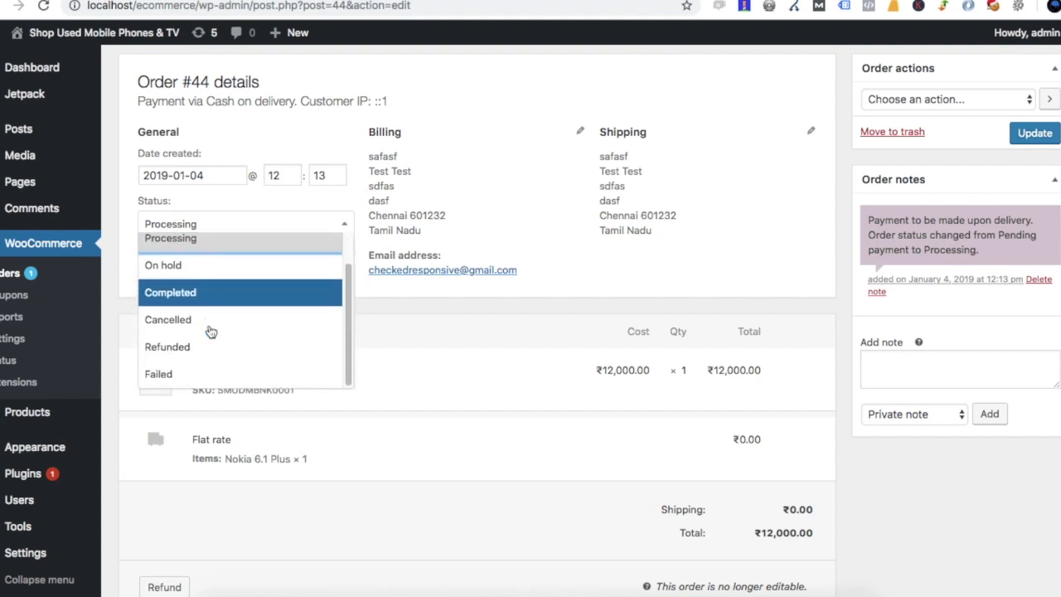
scroll(211, 330, "up", 1)
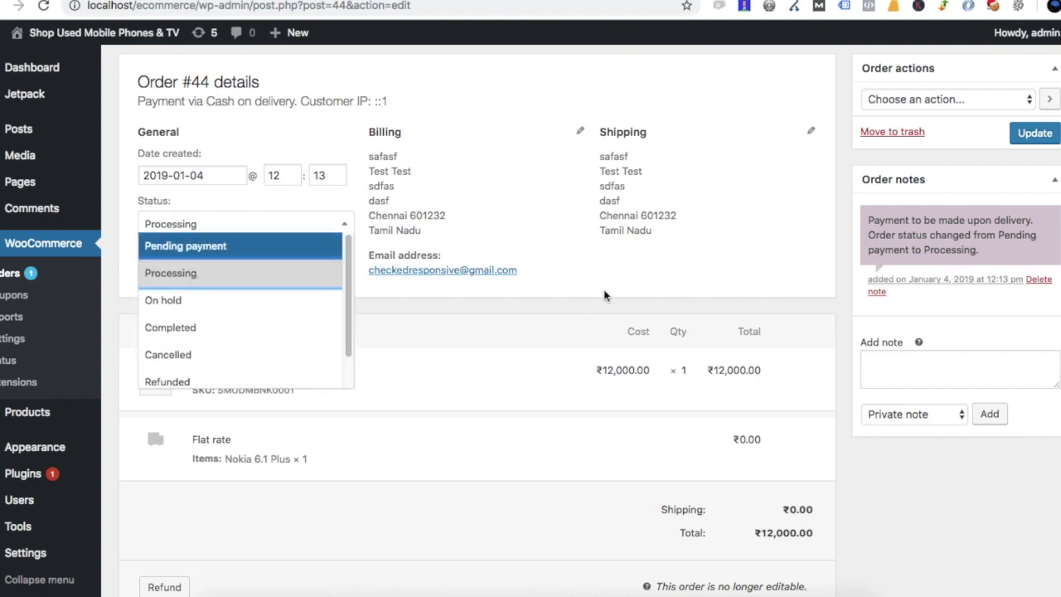
scroll(254, 320, "down", 1)
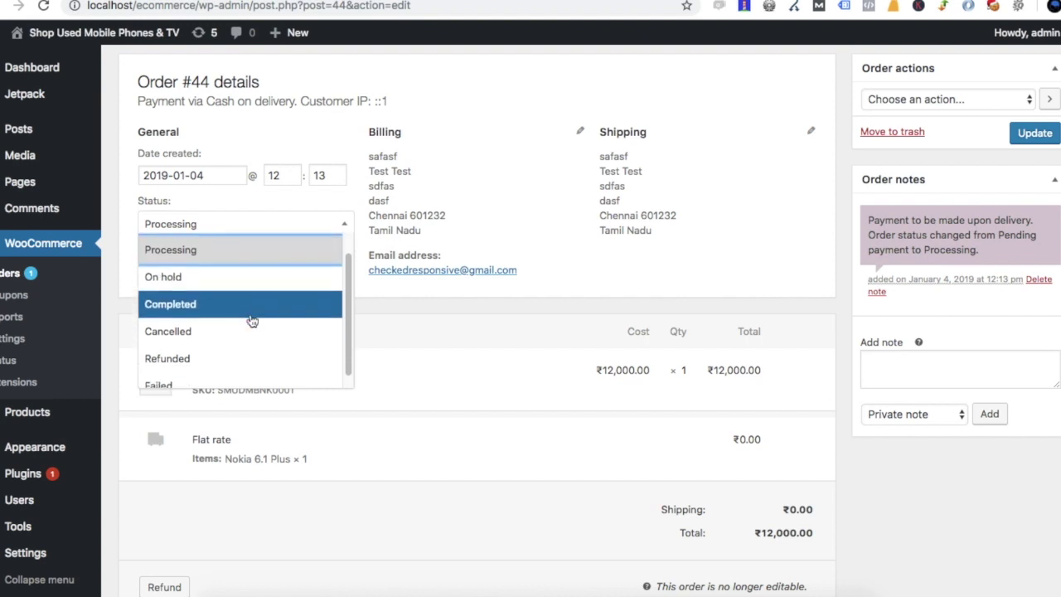
left_click(701, 272)
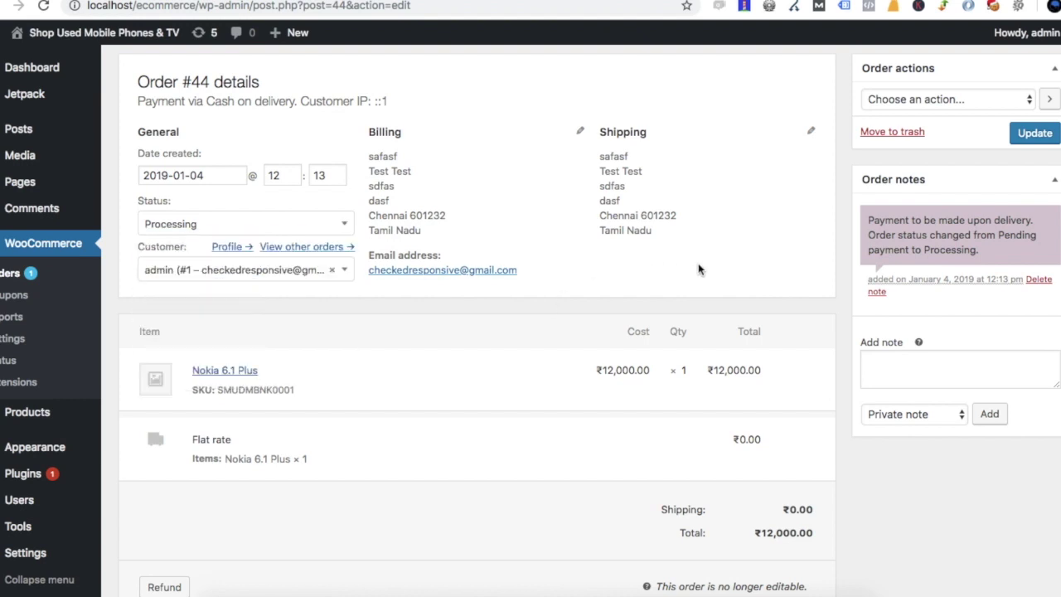
Look through the Order actions list without choosing one, then scroll through the order details
scroll(543, 443, "down", 2)
scroll(544, 446, "down", 1)
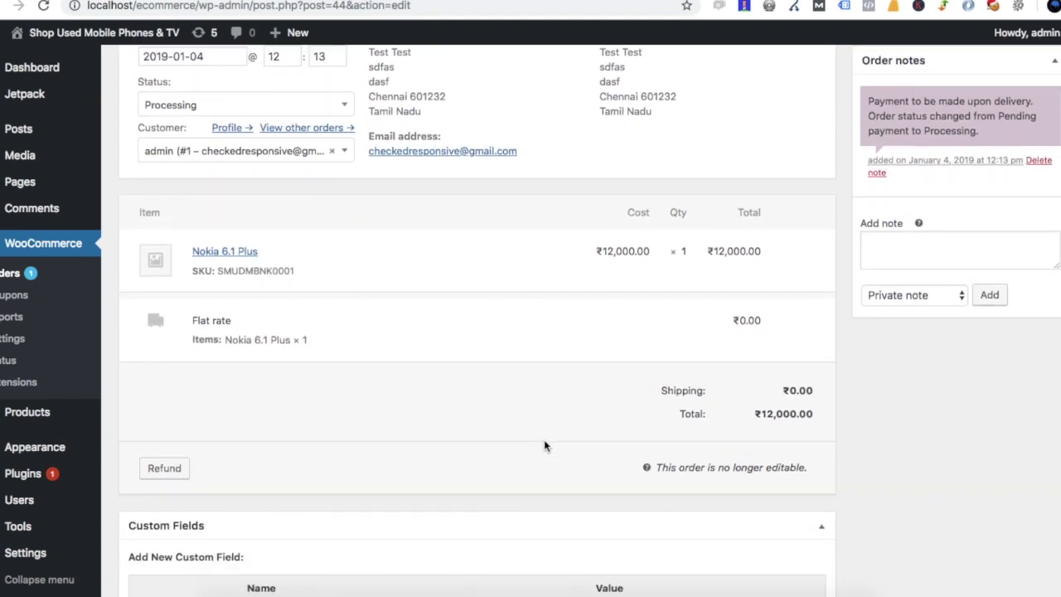
scroll(544, 446, "down", 4)
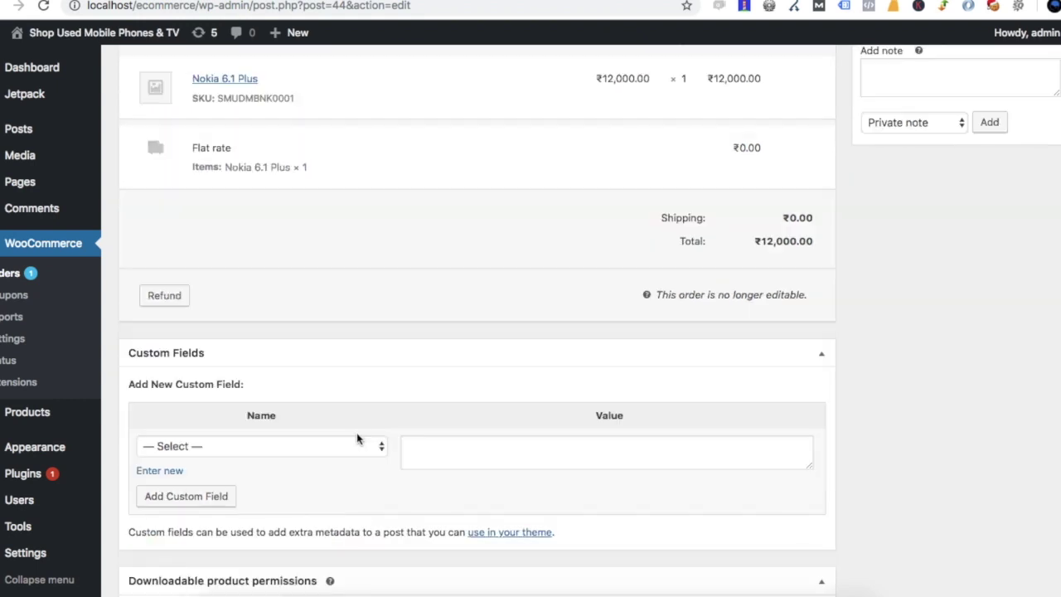
scroll(358, 439, "up", 10)
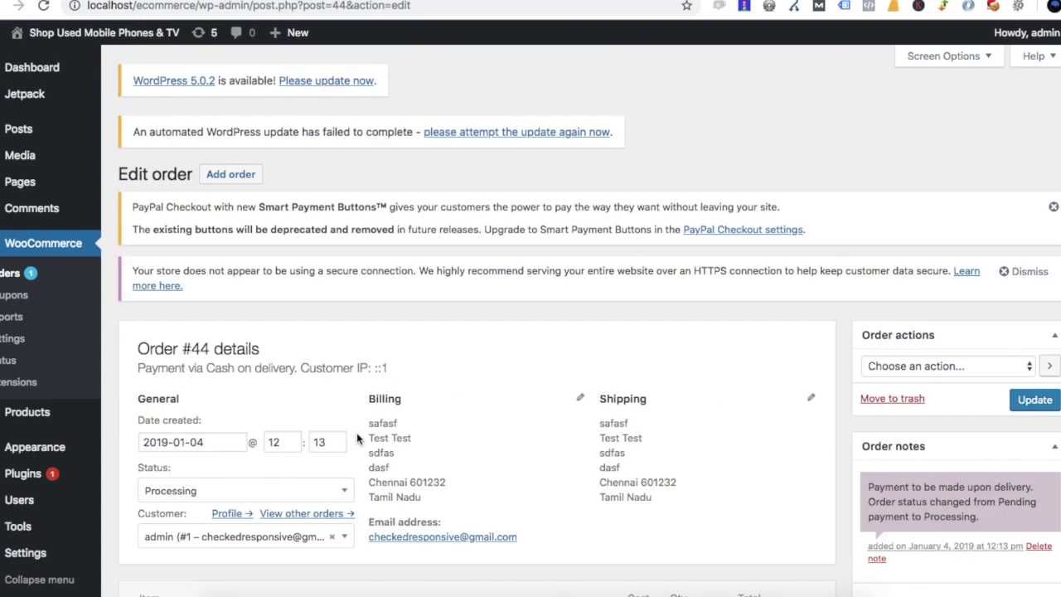
left_click(983, 370)
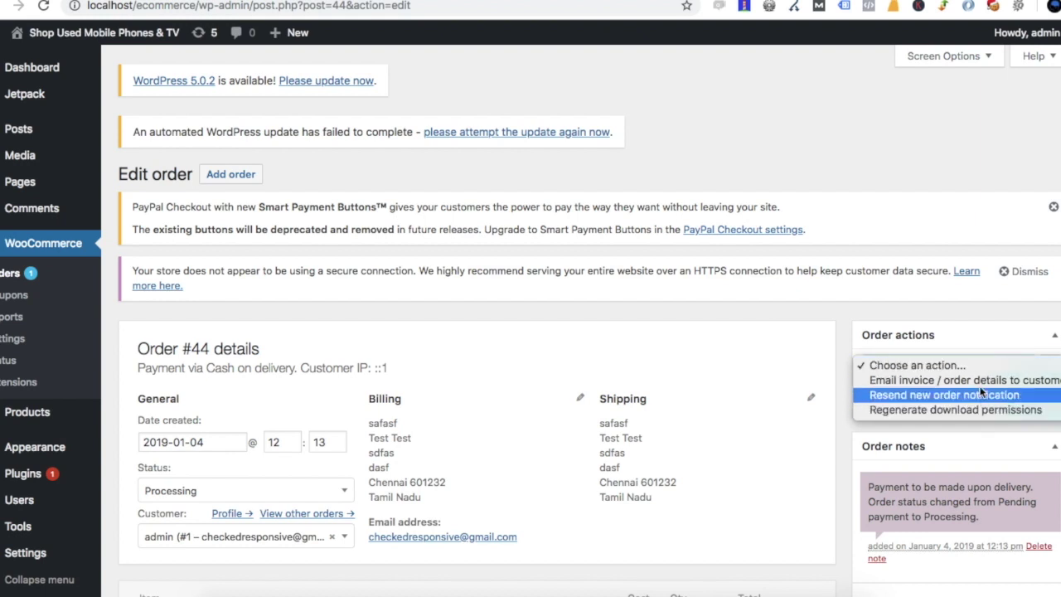
left_click(806, 510)
scroll(805, 489, "down", 4)
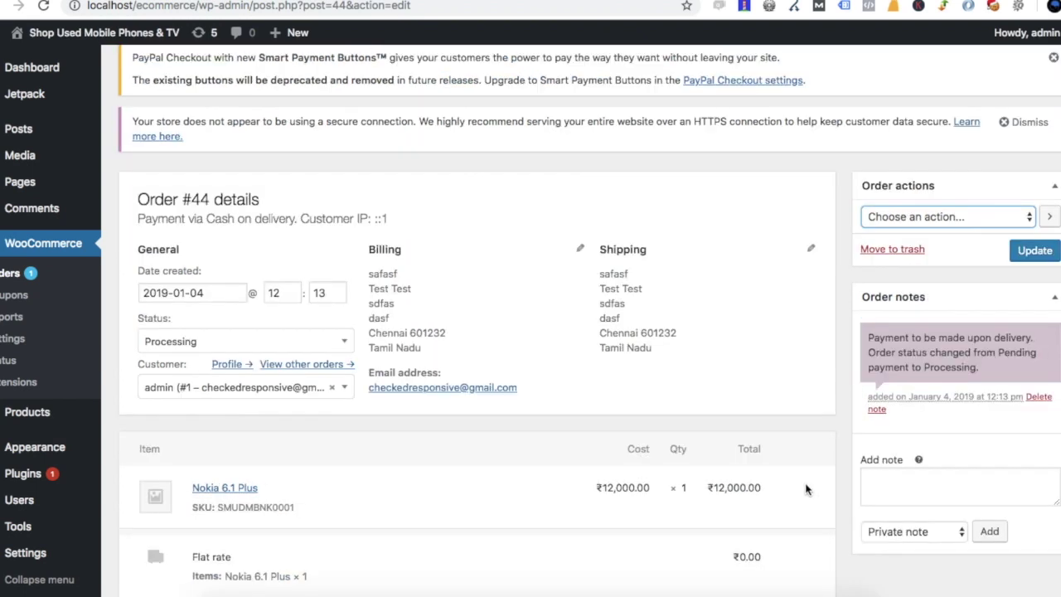
scroll(806, 489, "down", 1)
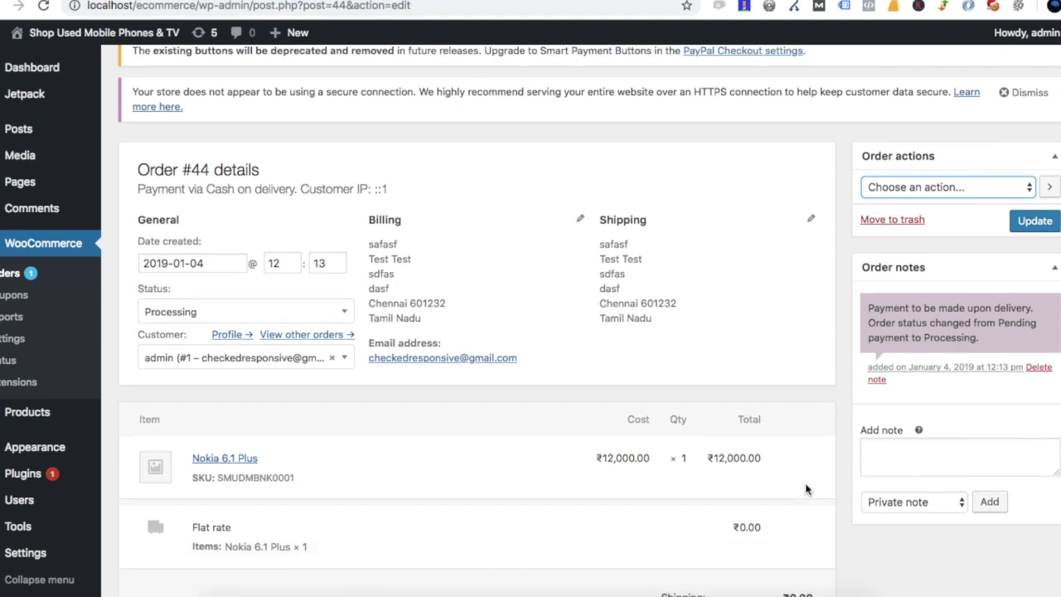
scroll(806, 489, "down", 3)
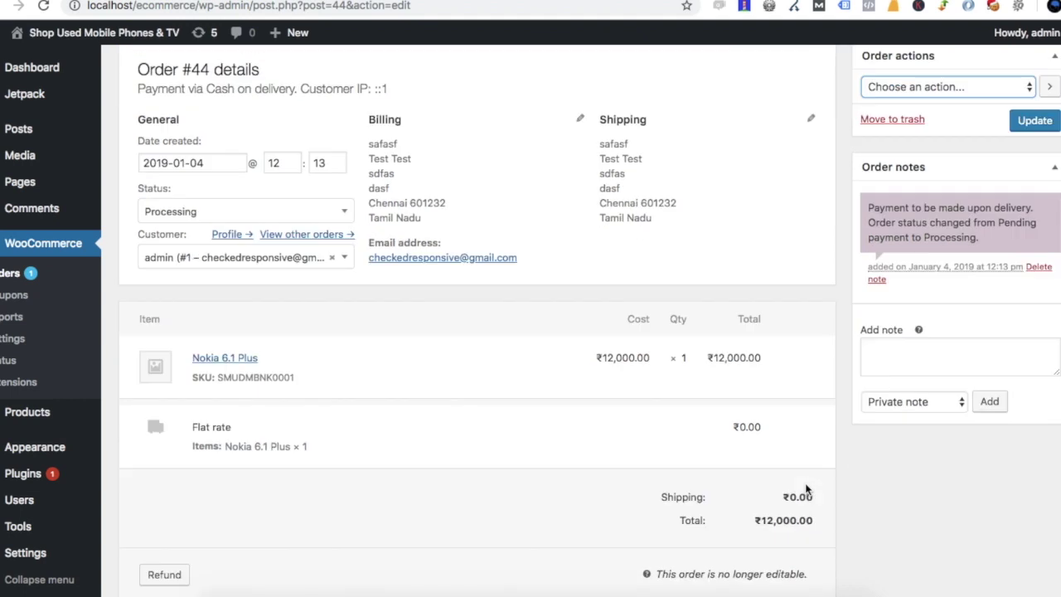
scroll(806, 490, "down", 1)
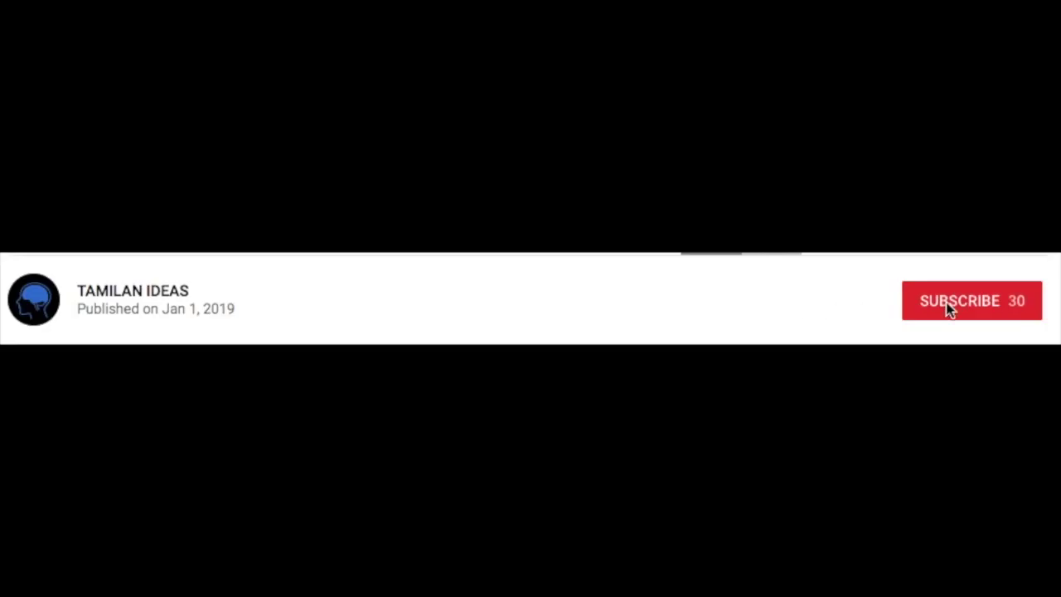
Subscribe to the channel and turn on its notification bell
left_click(984, 310)
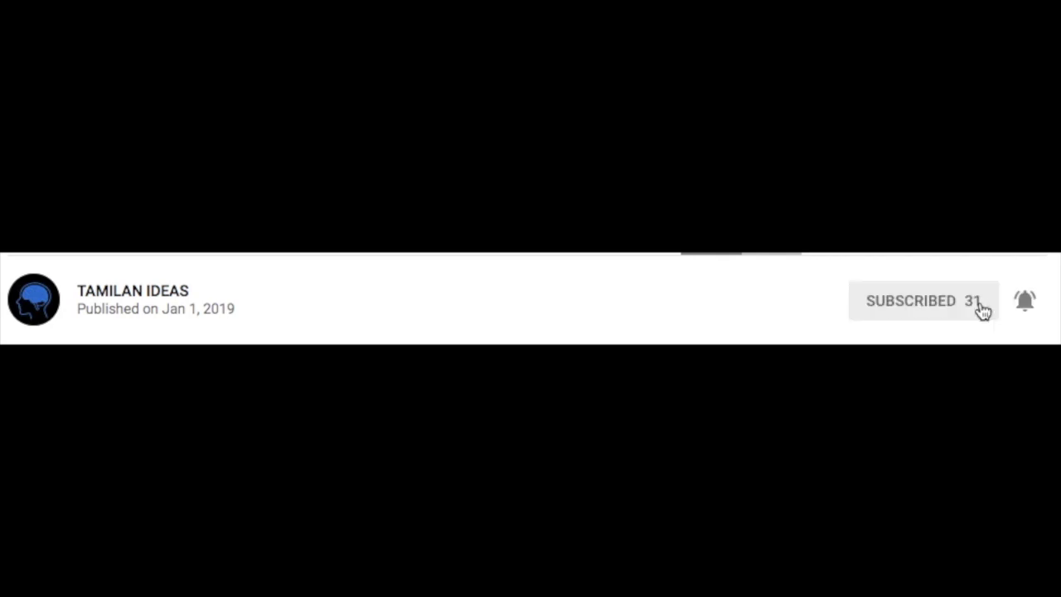
left_click(1030, 311)
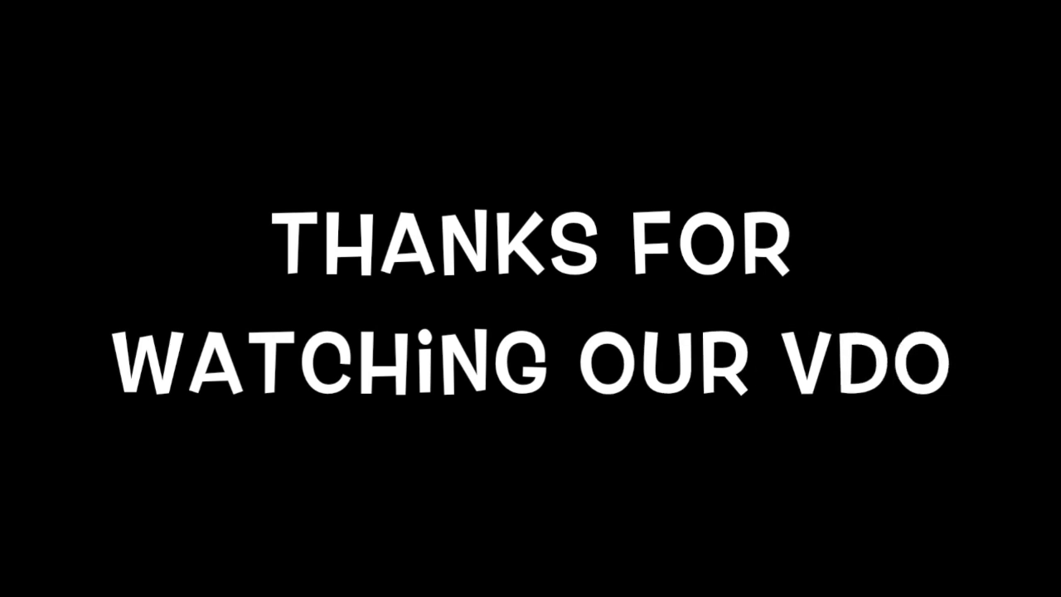